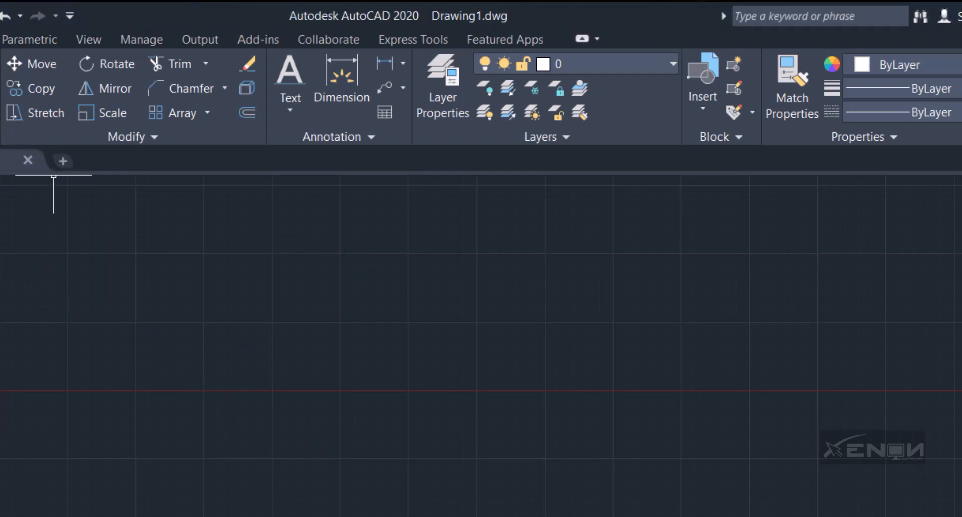
# Draw a wide horizontal rectangle in the middle of the drawing area.
pyautogui.click(102, 43)
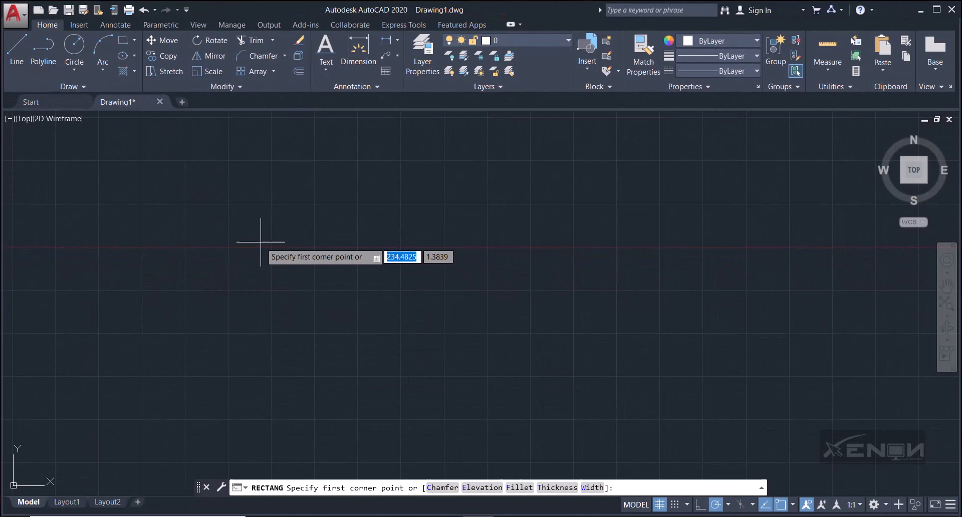
pyautogui.click(259, 236)
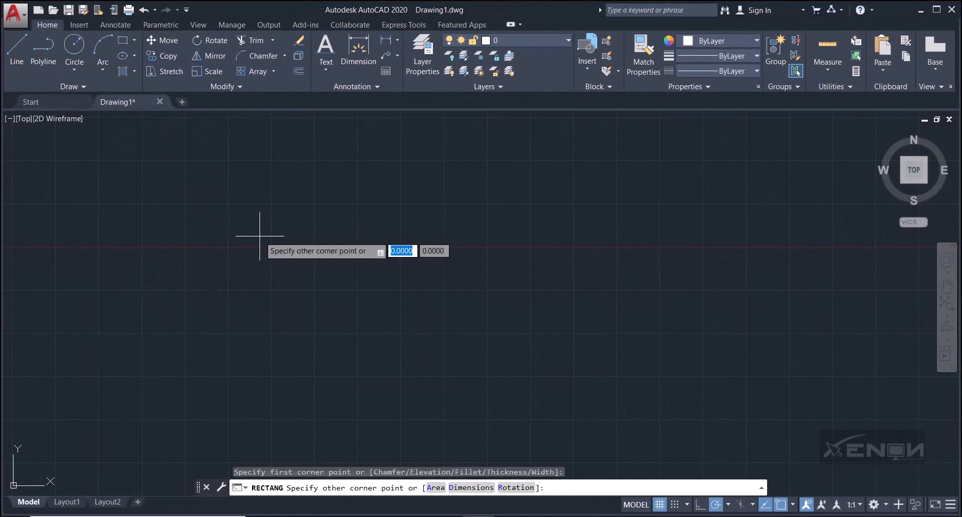
pyautogui.click(607, 394)
pyautogui.moveTo(501, 369); pyautogui.dragTo(509, 346, button='middle')
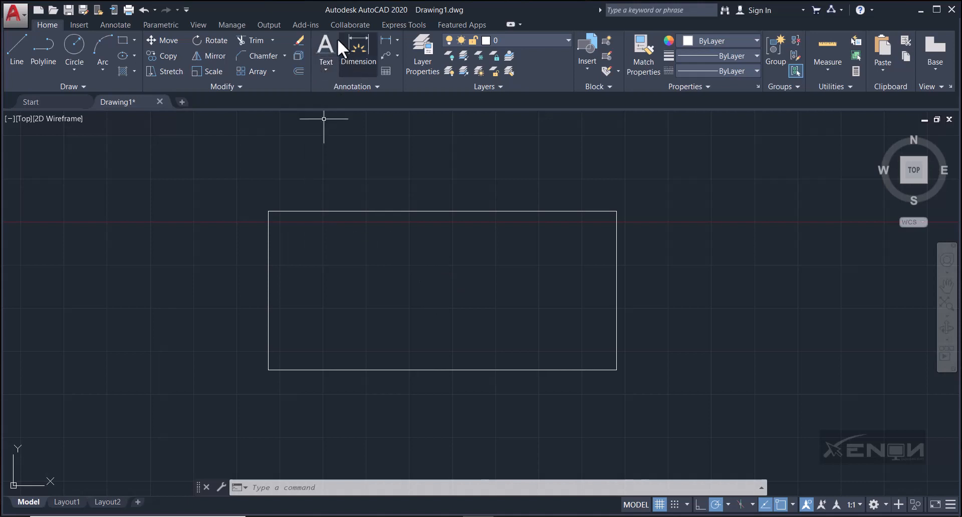
# Make the Standard text style annotative with a paper text height of 3, apply the change and close the style settings.
pyautogui.click(378, 86)
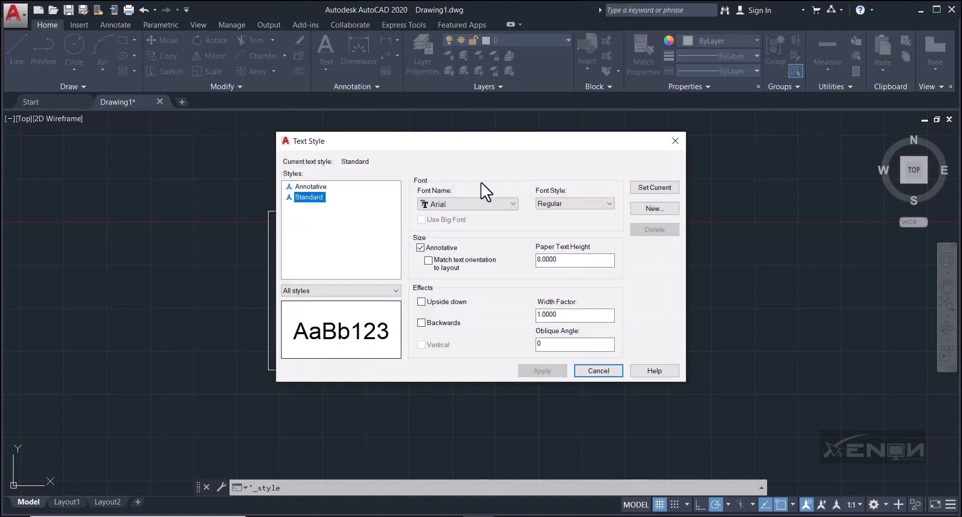
pyautogui.moveTo(481, 144); pyautogui.dragTo(476, 127)
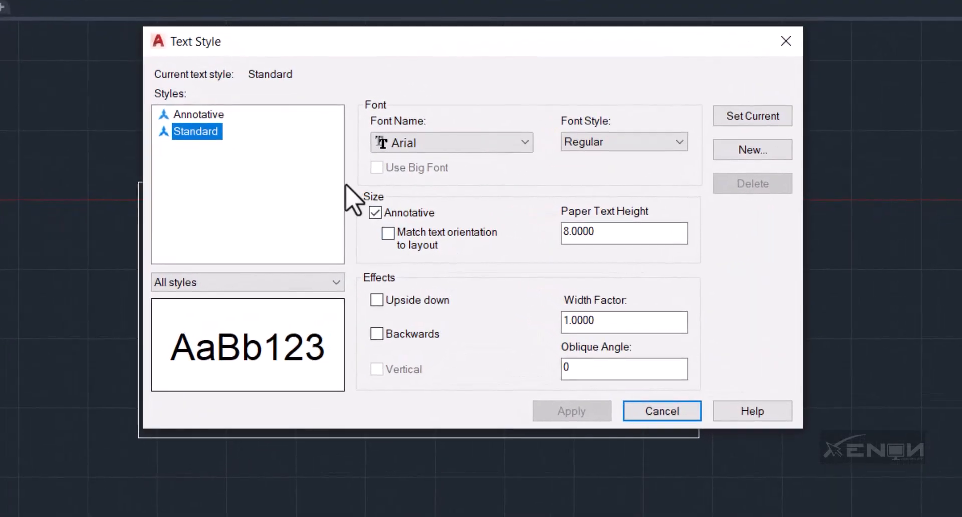
pyautogui.click(375, 213)
pyautogui.click(376, 213)
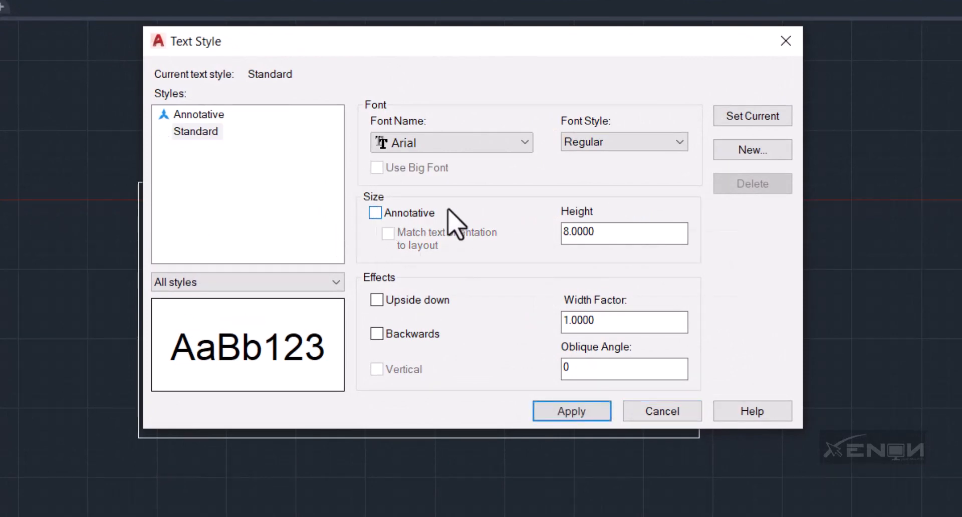
pyautogui.click(376, 213)
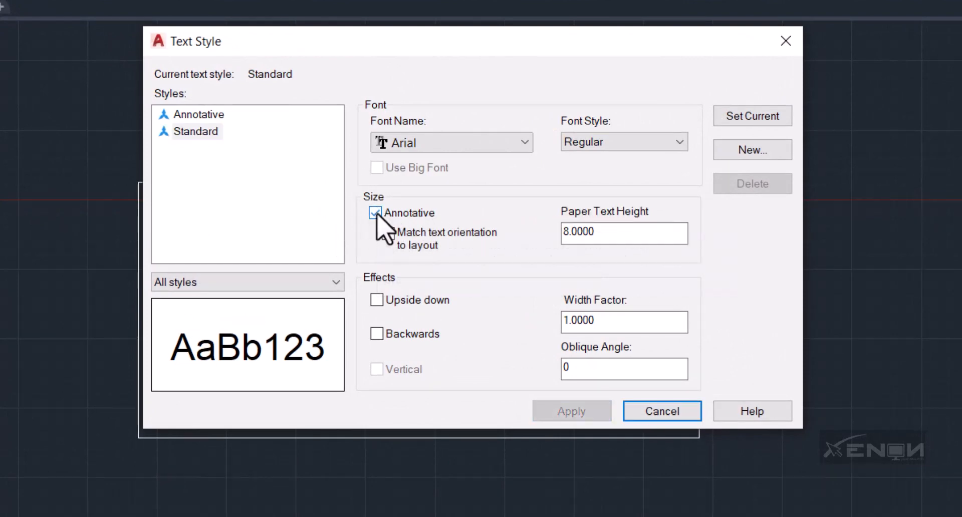
pyautogui.click(376, 214)
pyautogui.click(381, 216)
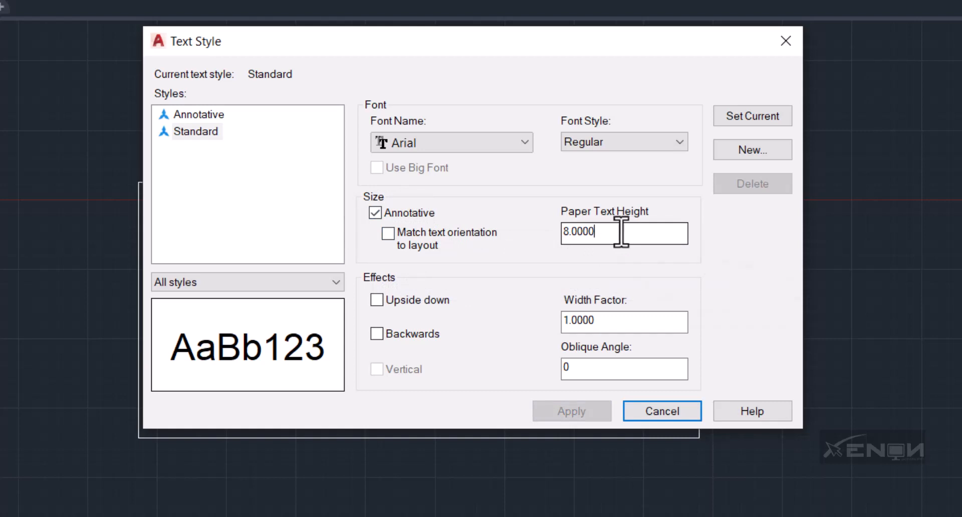
pyautogui.moveTo(623, 232); pyautogui.dragTo(565, 232)
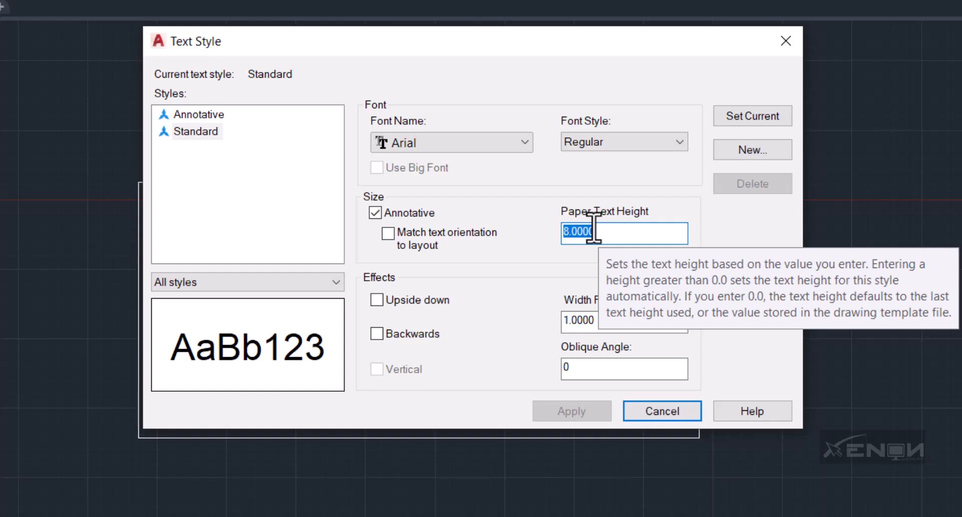
pyautogui.write('3')
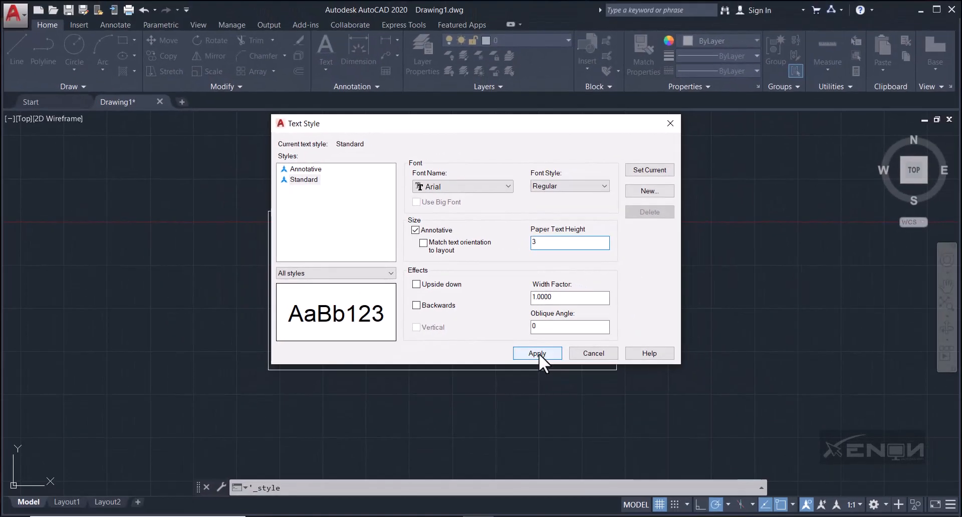
pyautogui.click(566, 403)
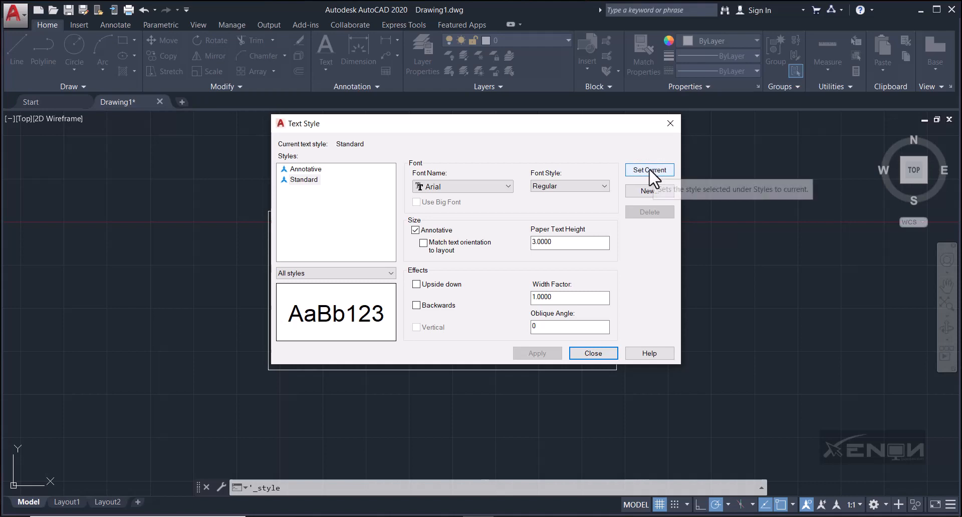
pyautogui.click(591, 353)
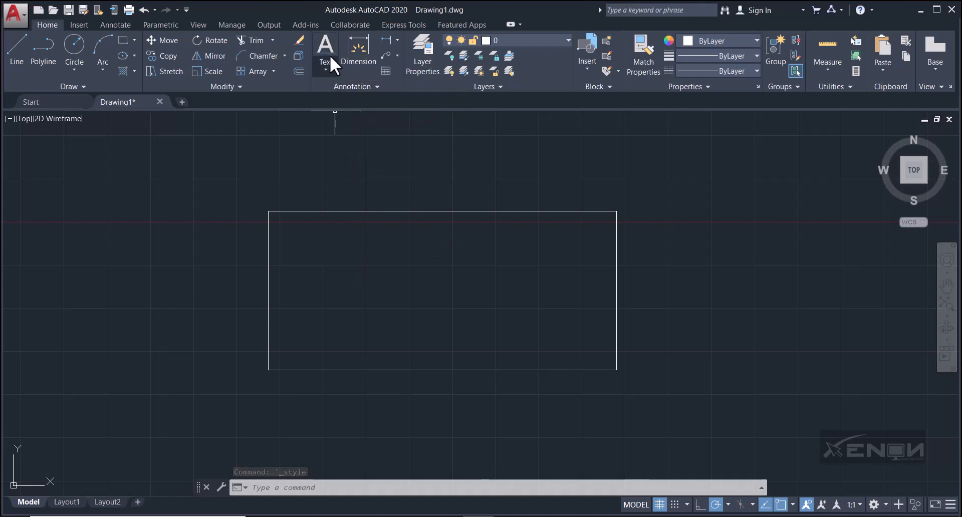
# Add single-line text at 0° rotation in the rectangle's upper half, reading "I AM", the presenter's first name, then "FROM XENON STUDIOZ".
pyautogui.click(328, 67)
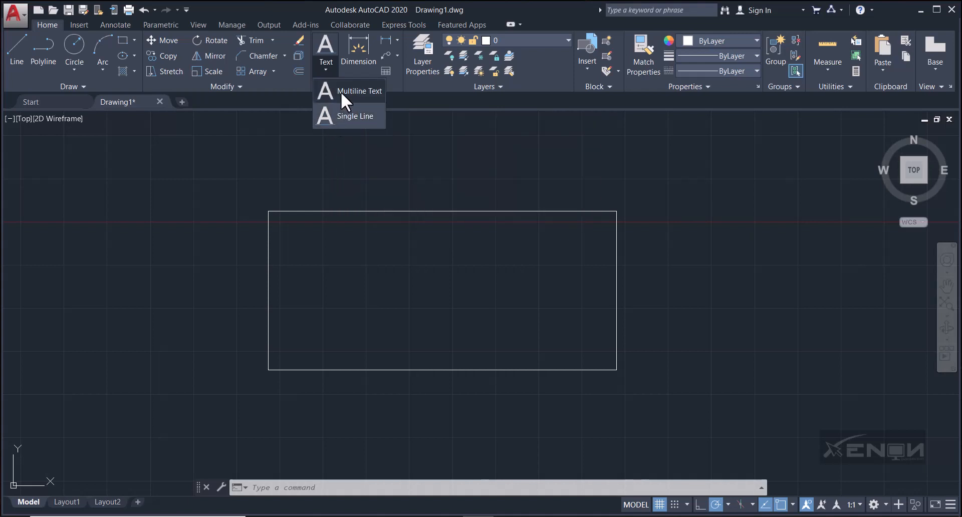
pyautogui.click(339, 115)
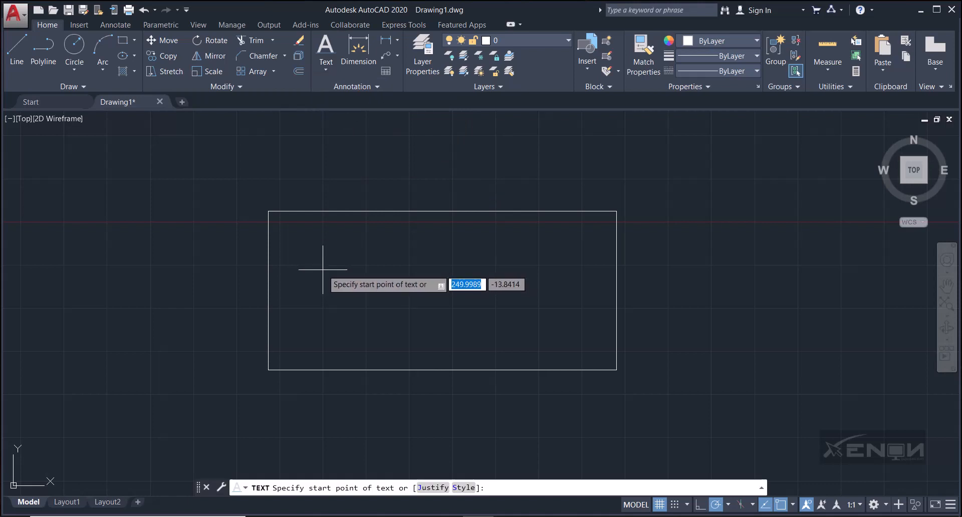
pyautogui.click(323, 270)
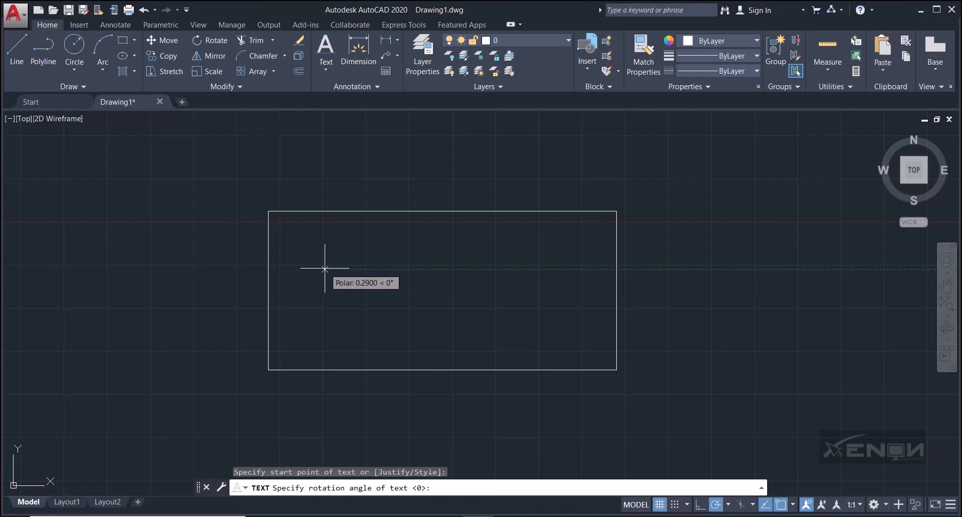
pyautogui.press('Return')
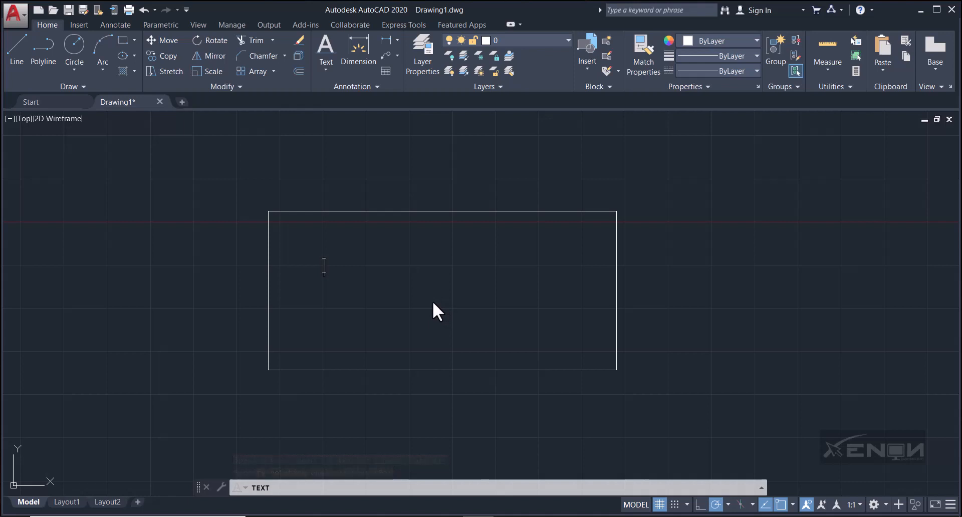
pyautogui.write('I AM ')
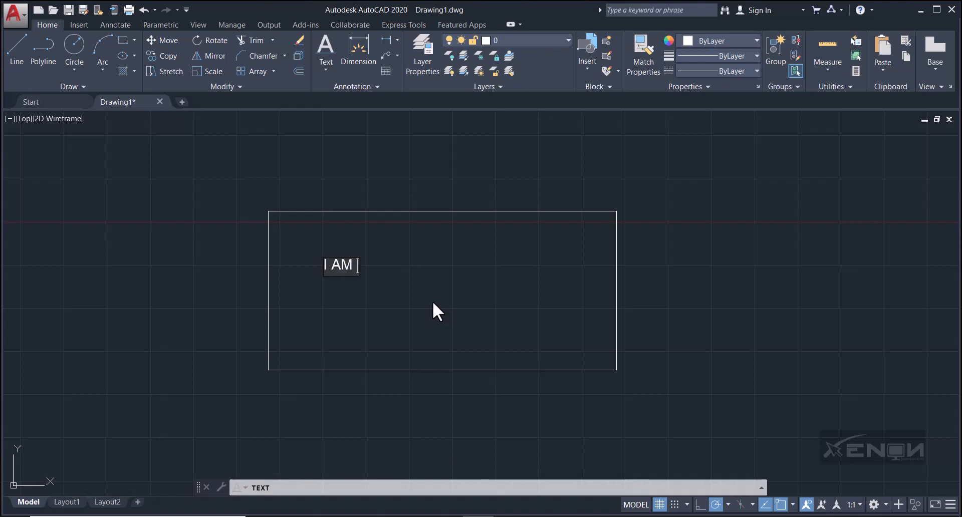
pyautogui.write('ASHRAF F')
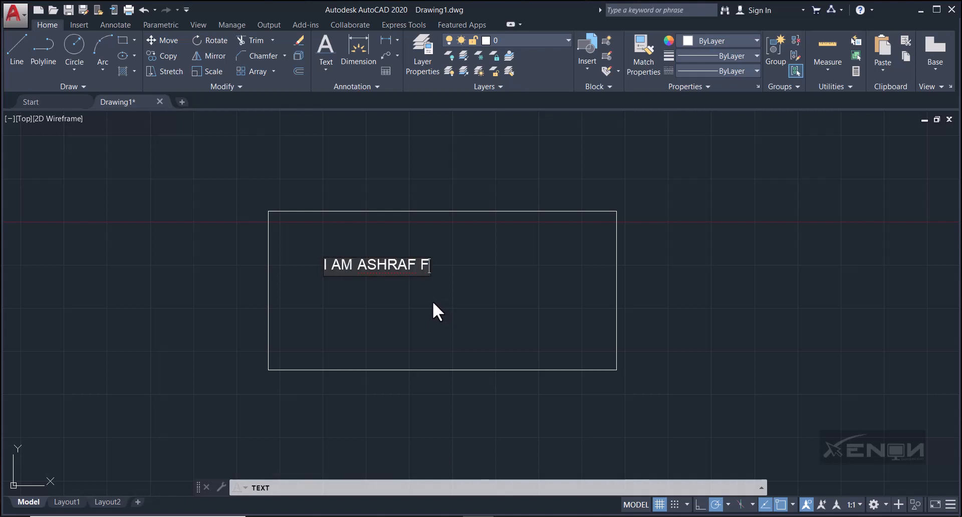
pyautogui.write('ROM XENO')
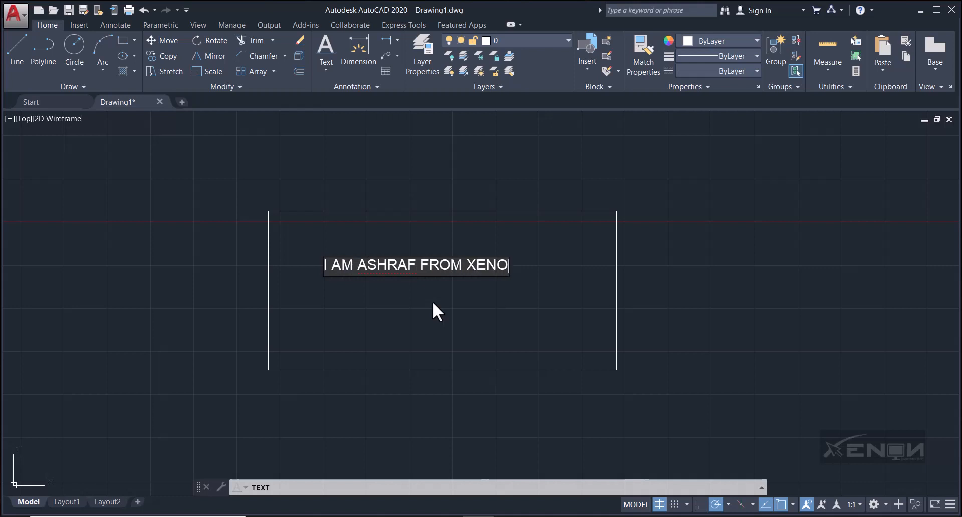
pyautogui.write('N STU')
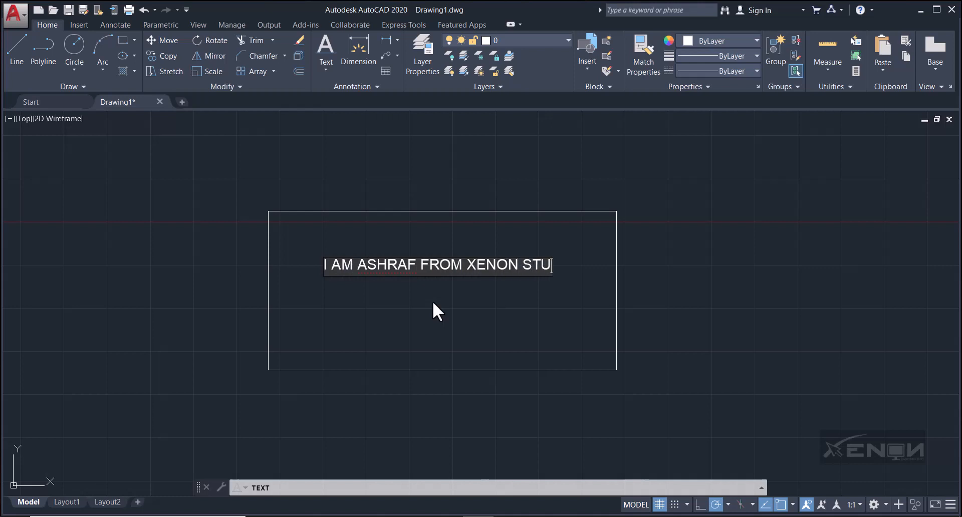
pyautogui.write('DIOZ')
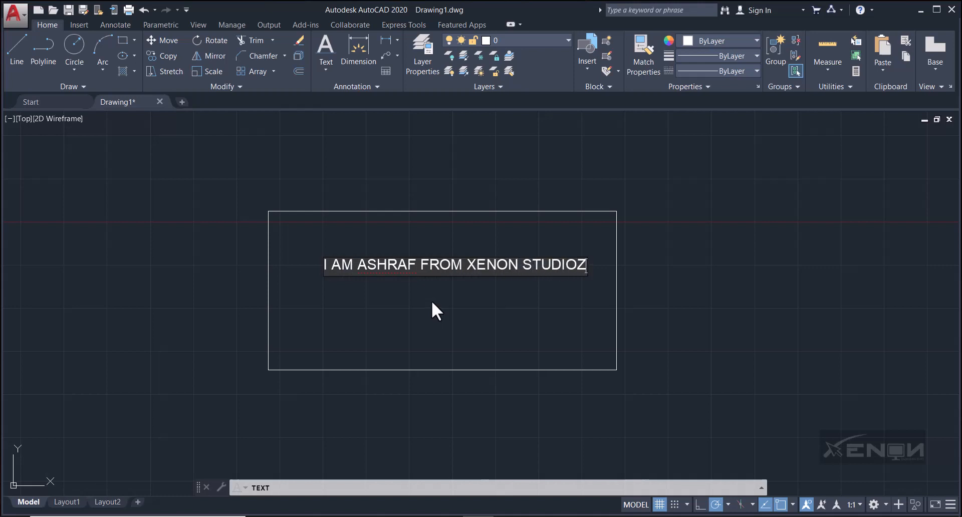
pyautogui.click(450, 299)
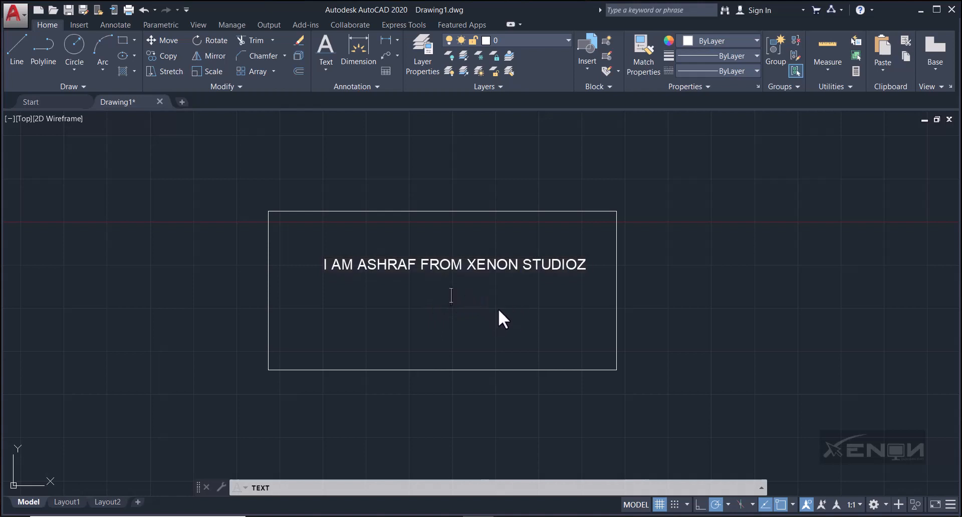
pyautogui.click(659, 227)
pyautogui.press('Escape')
# Define a multiline text box inside the rectangle, directly below the single-line text and aligned with its start.
pyautogui.moveTo(521, 328); pyautogui.dragTo(521, 291, button='middle')
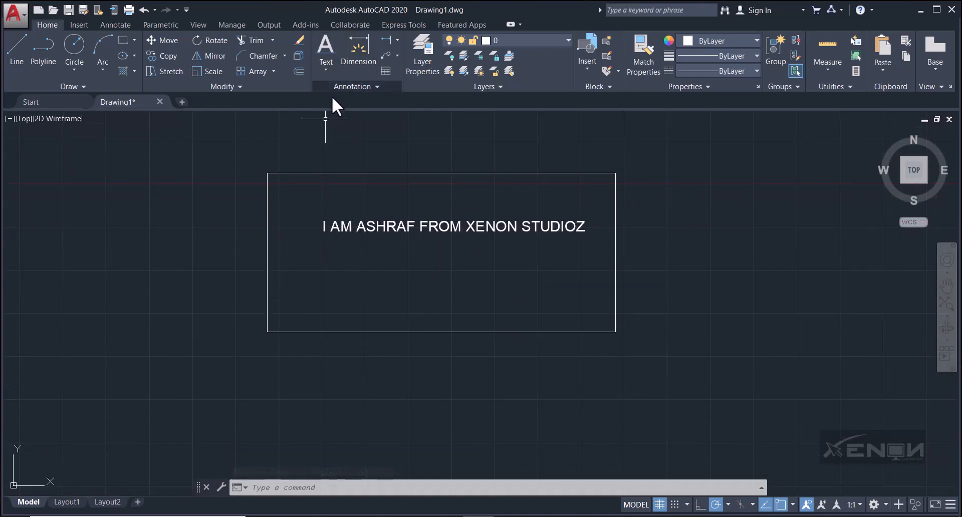
pyautogui.click(326, 69)
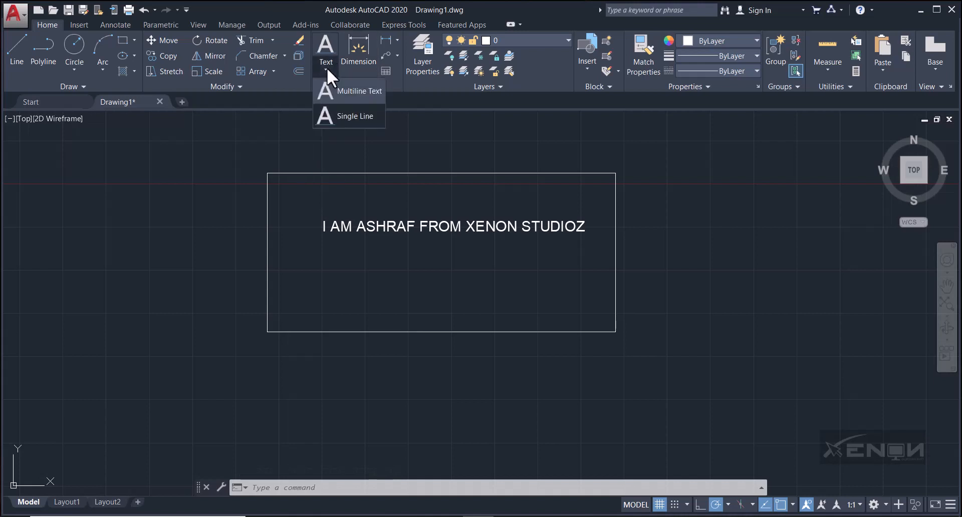
pyautogui.click(345, 89)
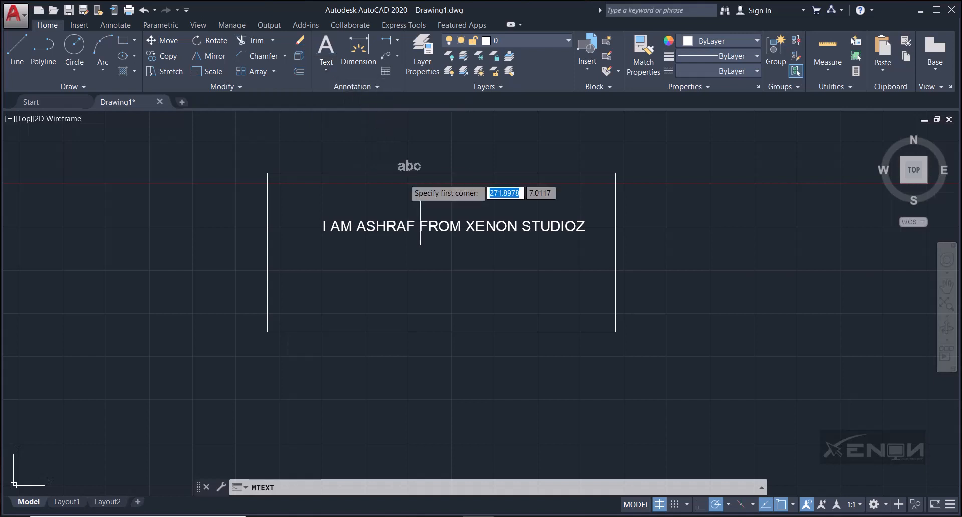
pyautogui.click(324, 261)
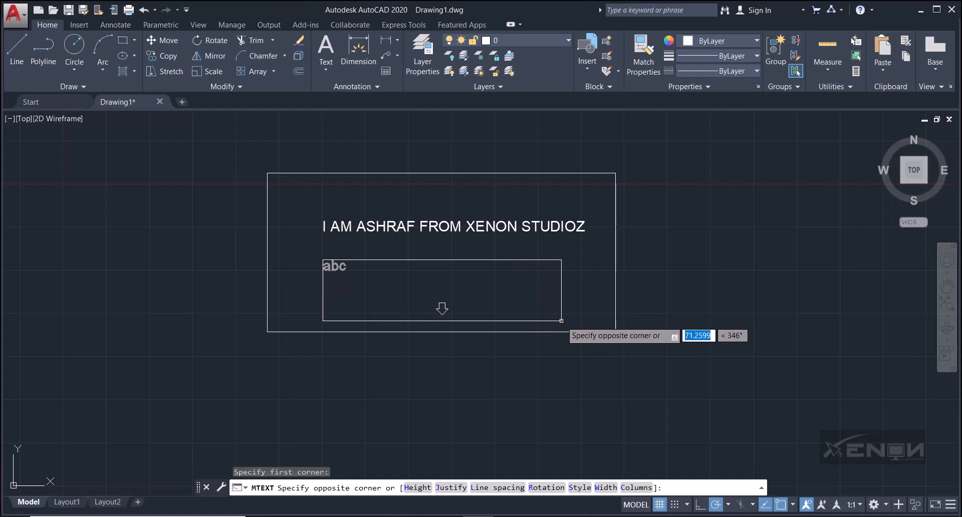
pyautogui.click(561, 321)
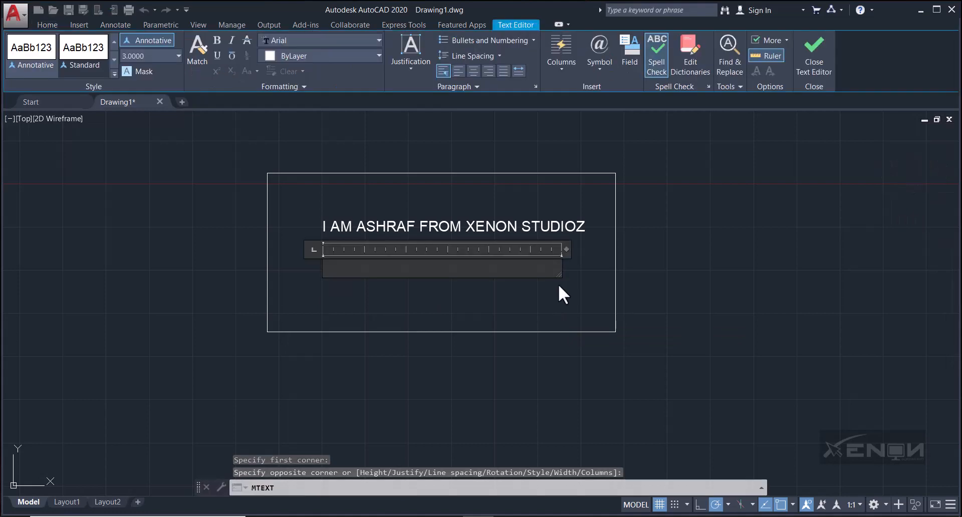
# Fill the multiline text with three lines, "I AM" plus the presenter's first name, "FROM" and "XENON STUDIOZ", and finish editing.
pyautogui.write('1')
pyautogui.press('BackSpace')
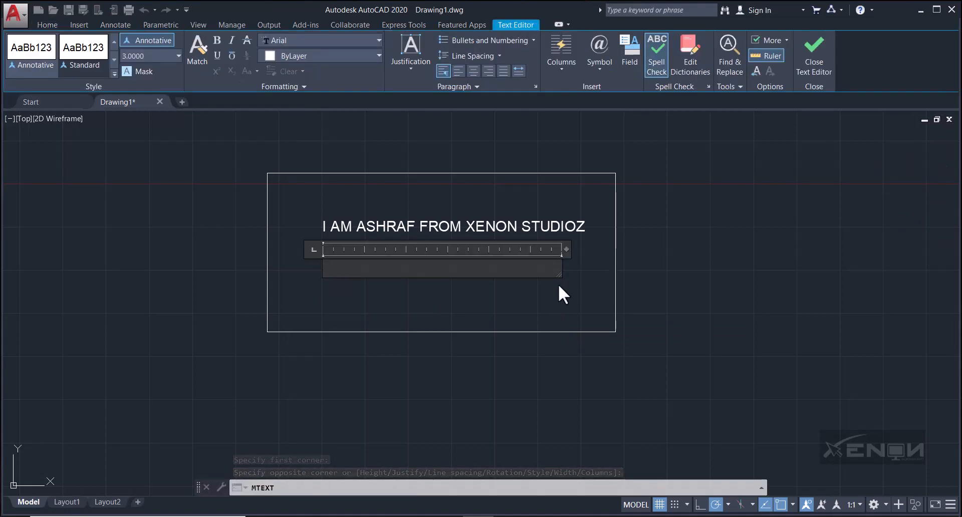
pyautogui.write('I AM')
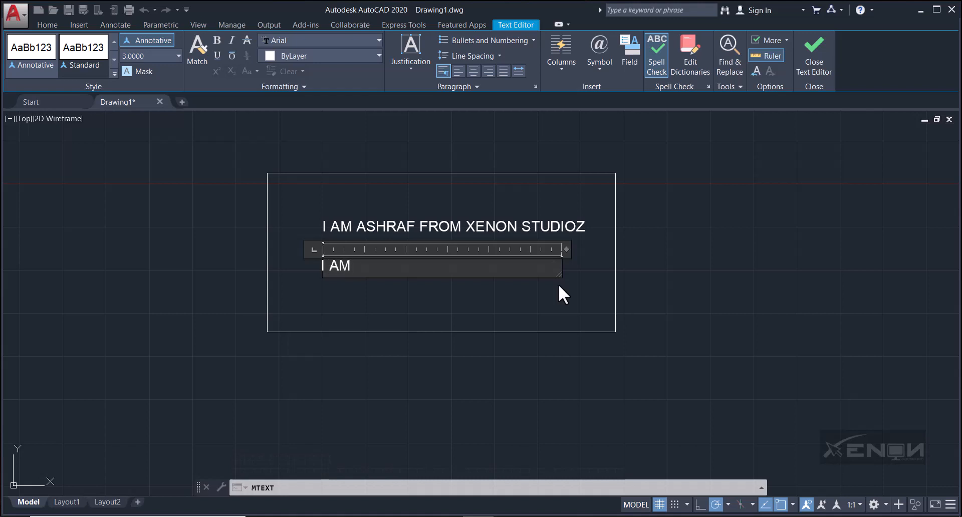
pyautogui.write(' ASHRAF')
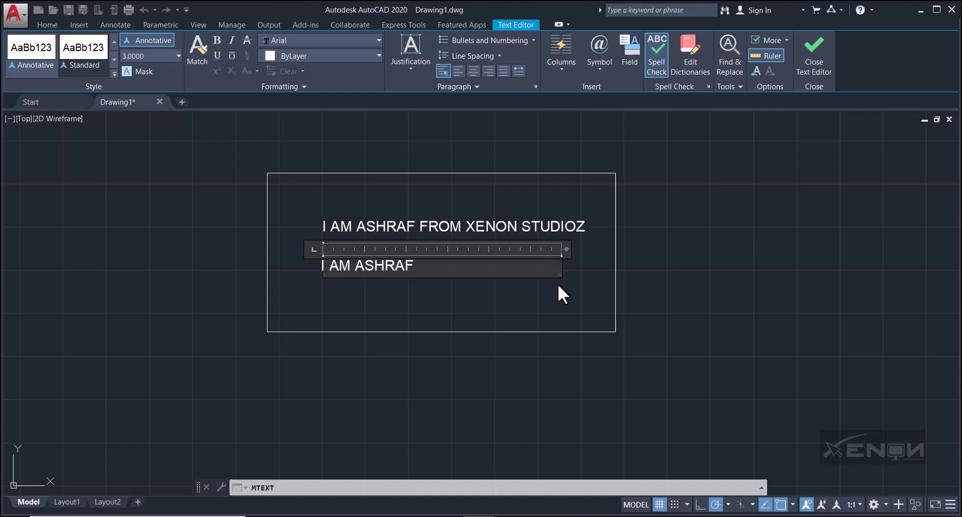
pyautogui.press('Return')
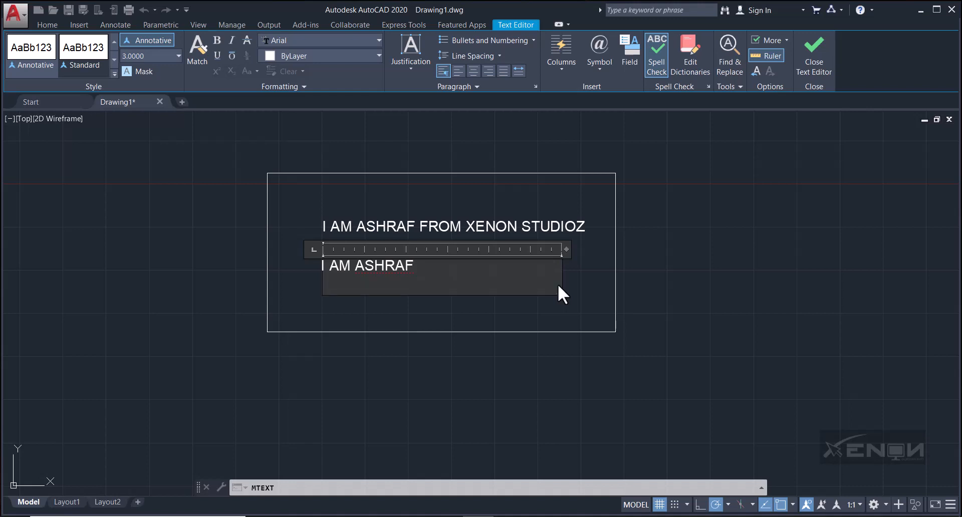
pyautogui.write('FROM')
pyautogui.press('Return')
pyautogui.write('XEN')
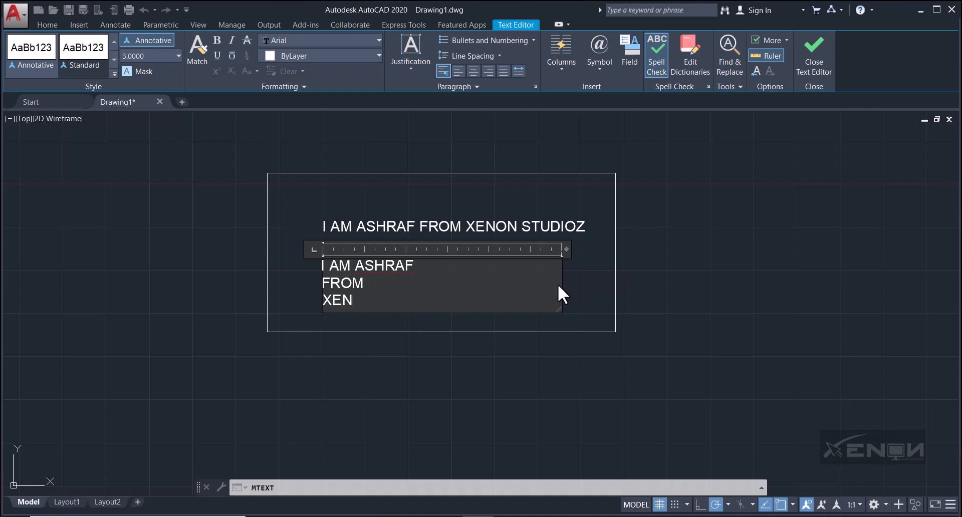
pyautogui.write('ON STUDI')
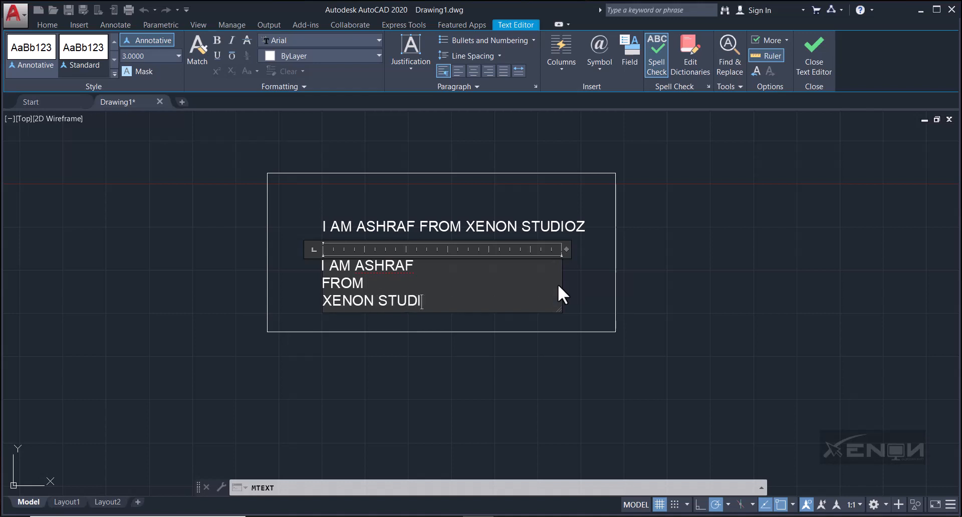
pyautogui.write('OZ')
pyautogui.click(575, 284)
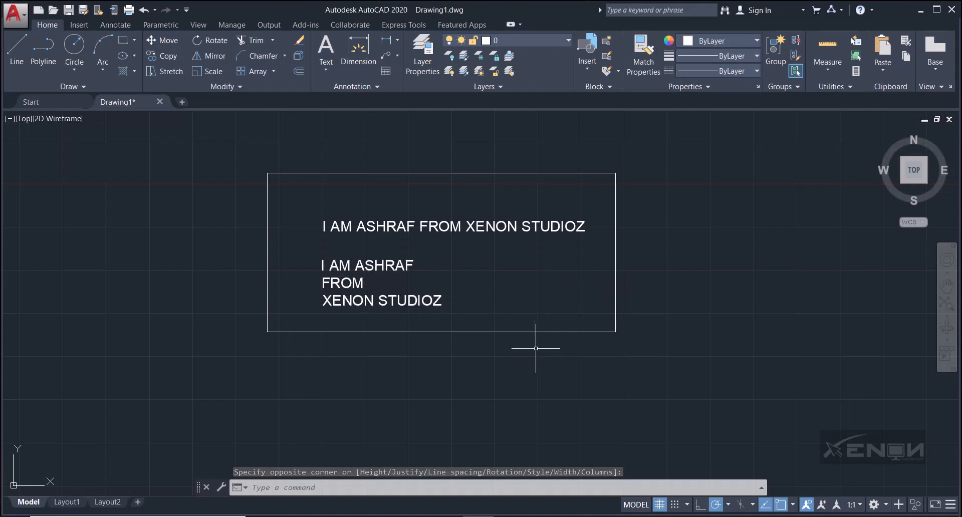
pyautogui.moveTo(467, 285); pyautogui.dragTo(455, 285, button='middle')
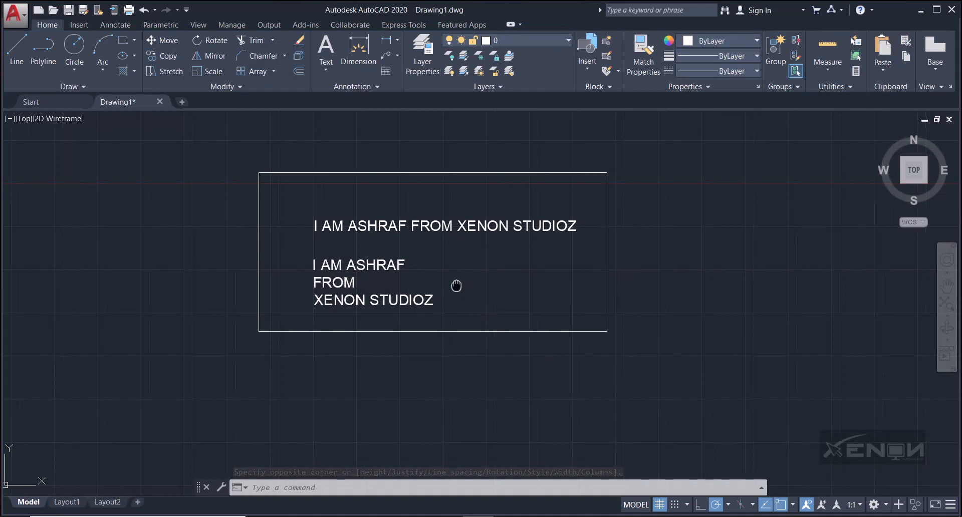
# Center-justify all three lines of the multiline text inside the rectangle and finish editing.
pyautogui.click(357, 265)
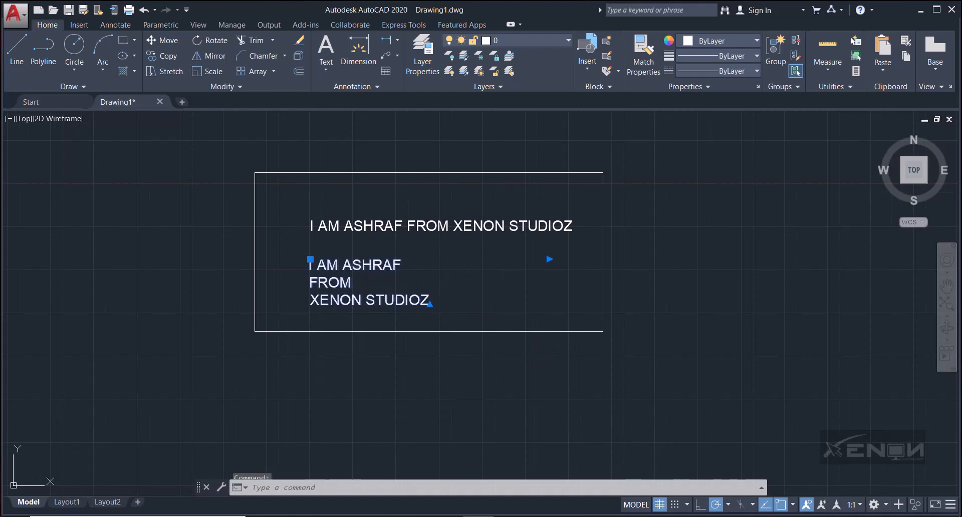
pyautogui.doubleClick(358, 265)
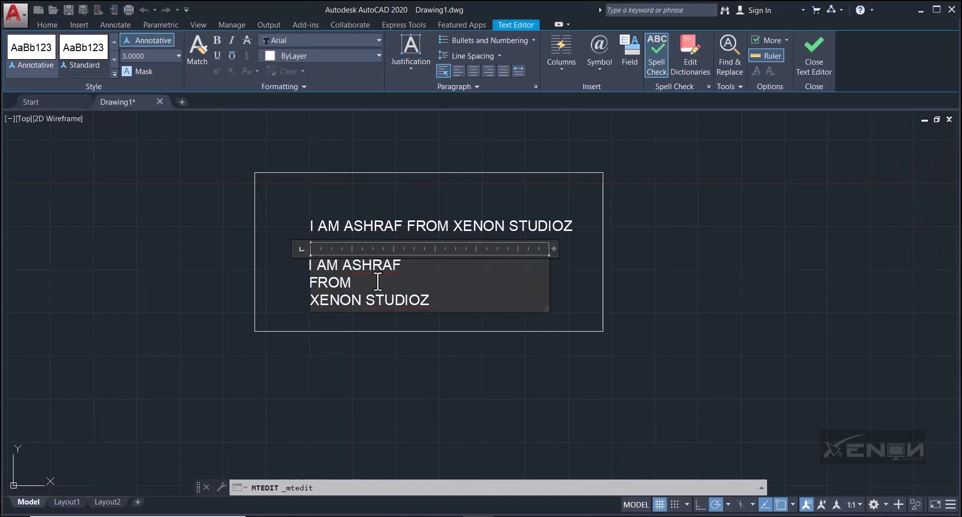
pyautogui.moveTo(439, 300); pyautogui.dragTo(317, 263)
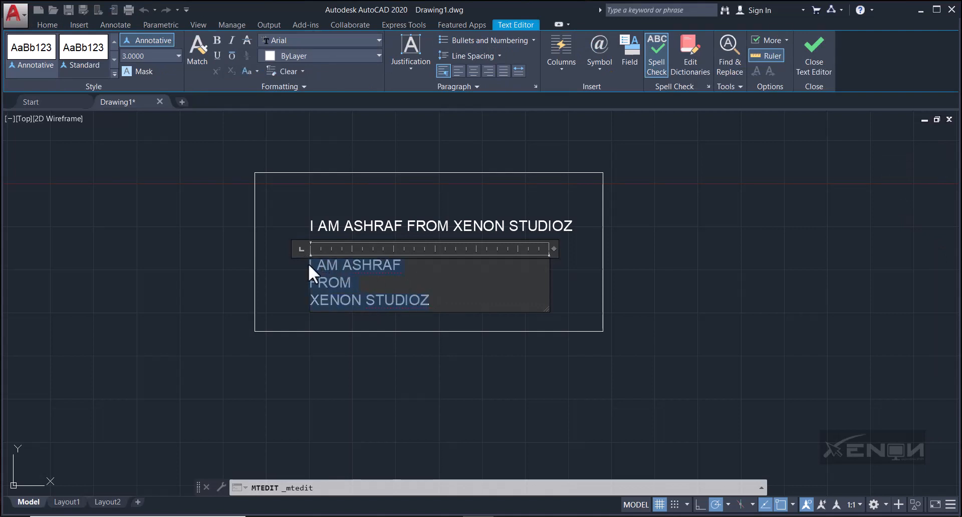
pyautogui.click(473, 73)
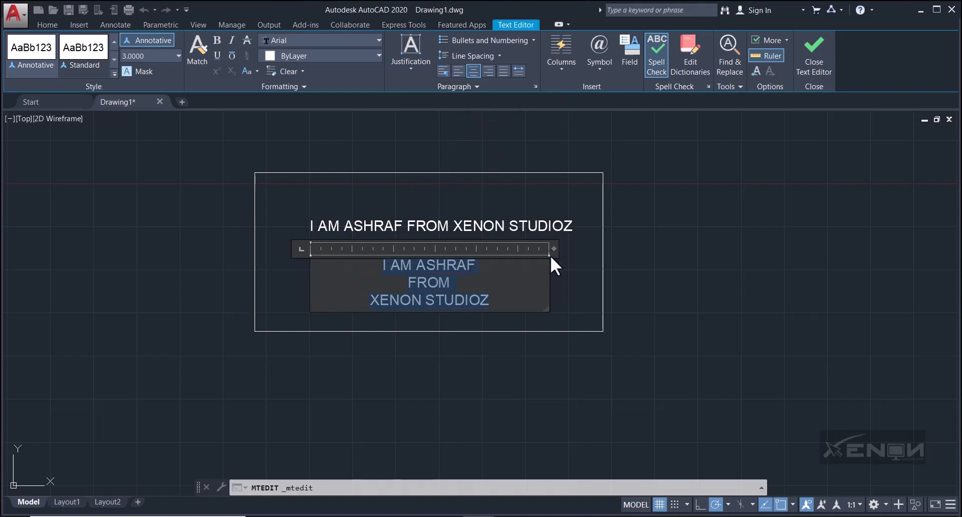
pyautogui.click(567, 275)
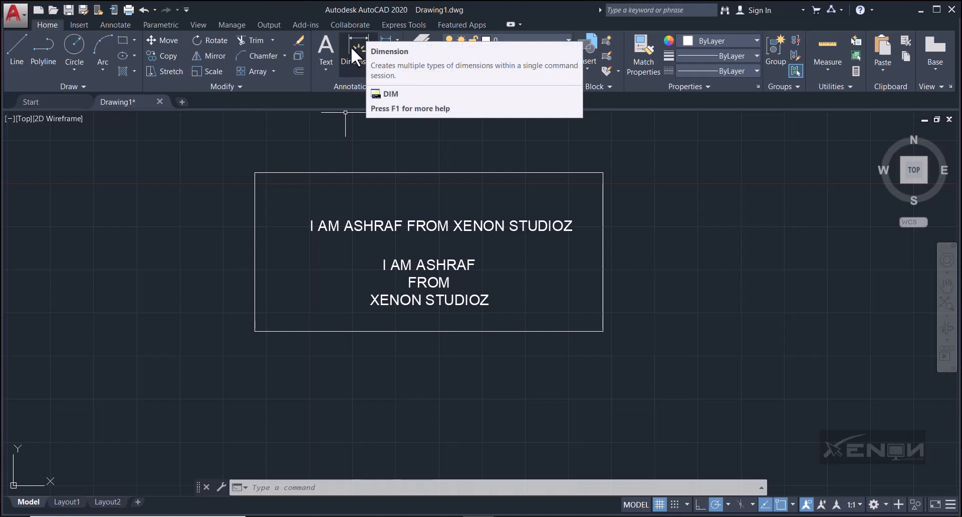
pyautogui.click(396, 40)
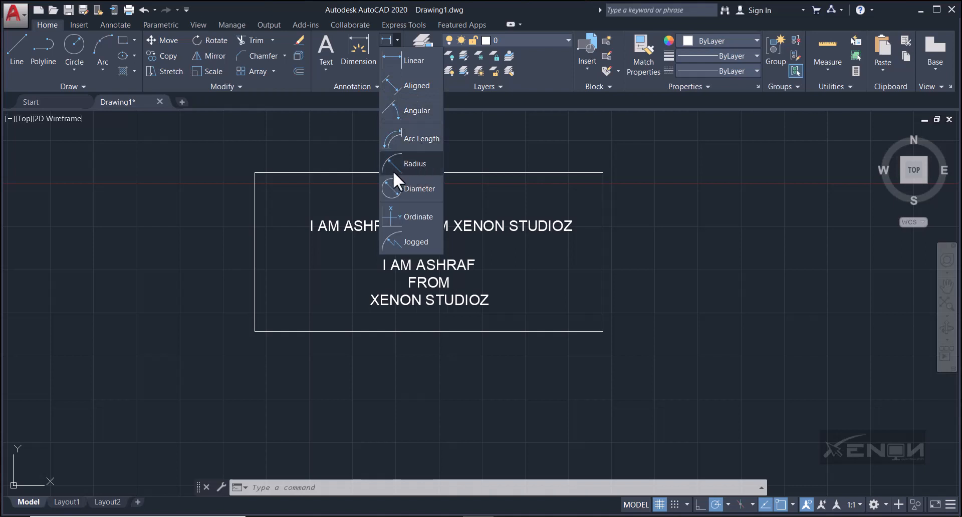
pyautogui.click(486, 143)
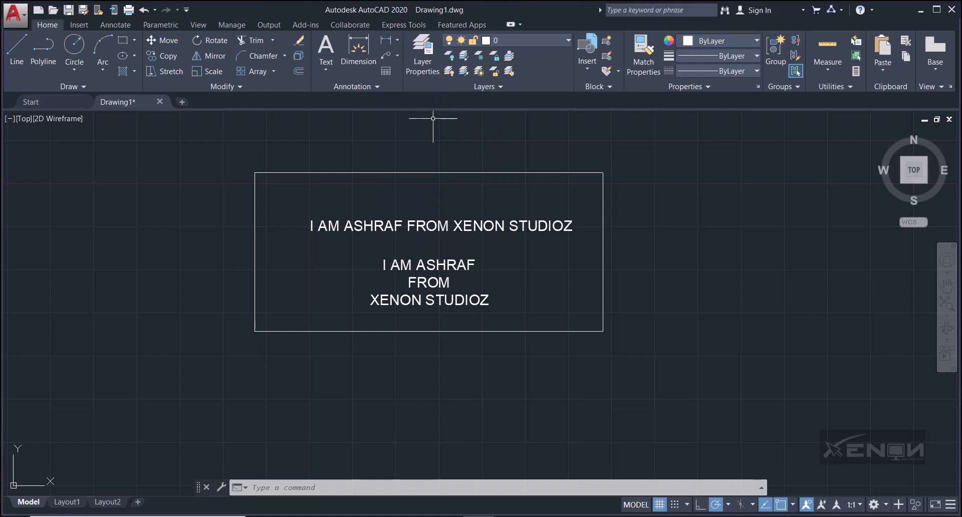
pyautogui.moveTo(434, 170); pyautogui.dragTo(427, 190, button='middle')
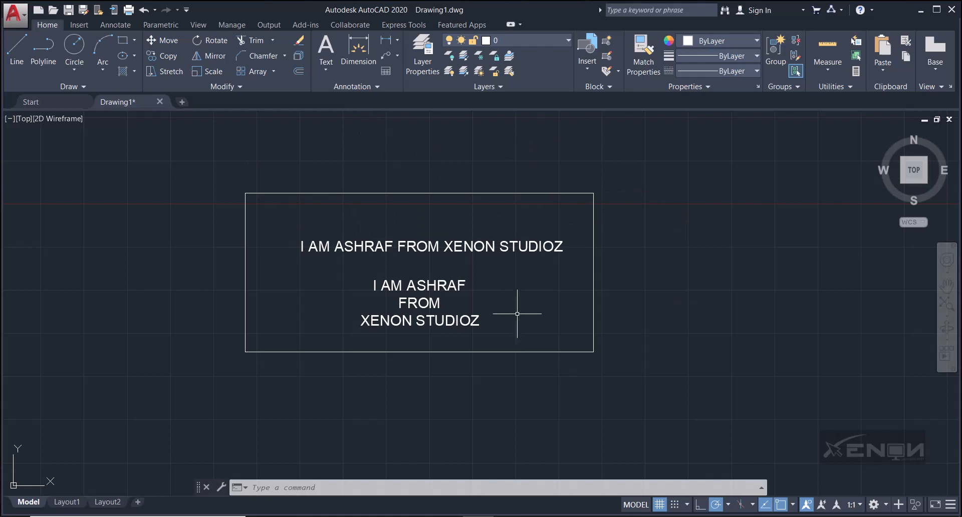
# Add a linear dimension between the rectangle's two upper corners, placing the dimension line above the top edge.
pyautogui.click(395, 42)
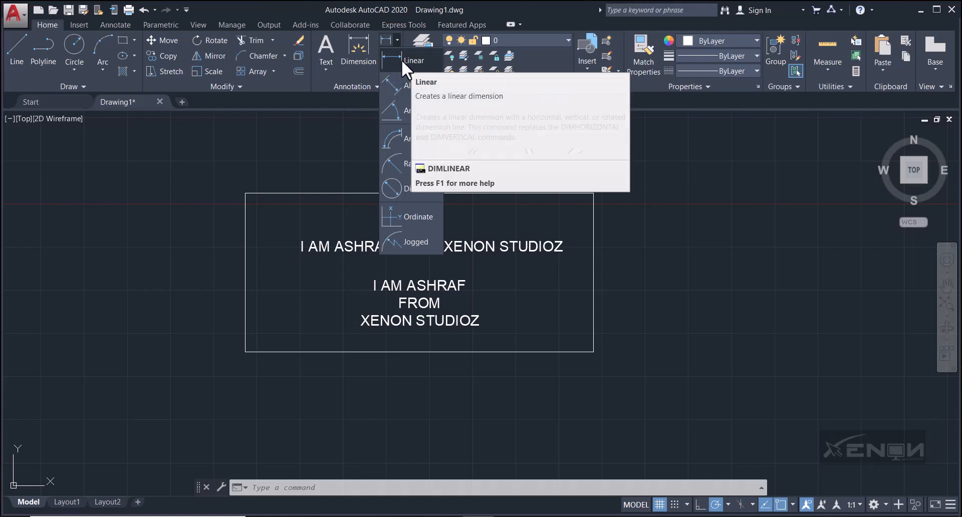
pyautogui.click(401, 59)
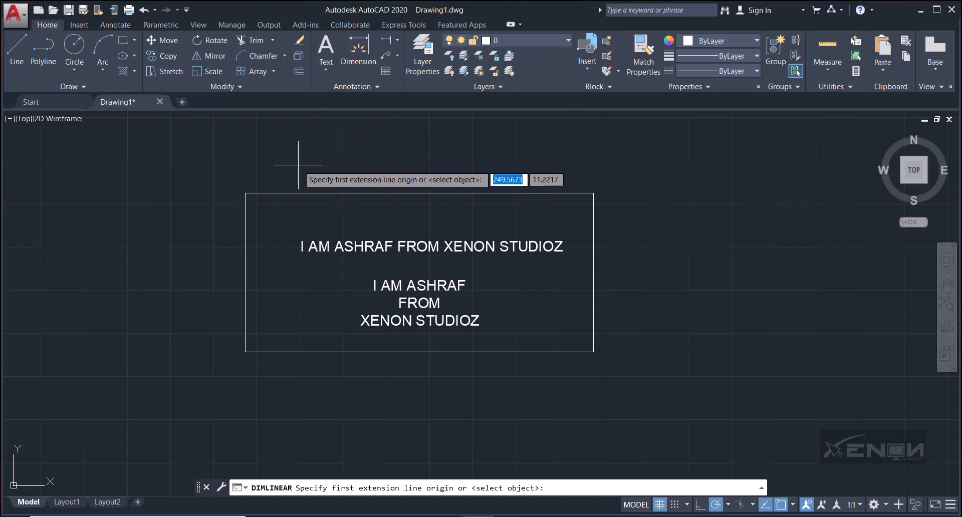
pyautogui.moveTo(301, 164); pyautogui.dragTo(303, 175, button='middle')
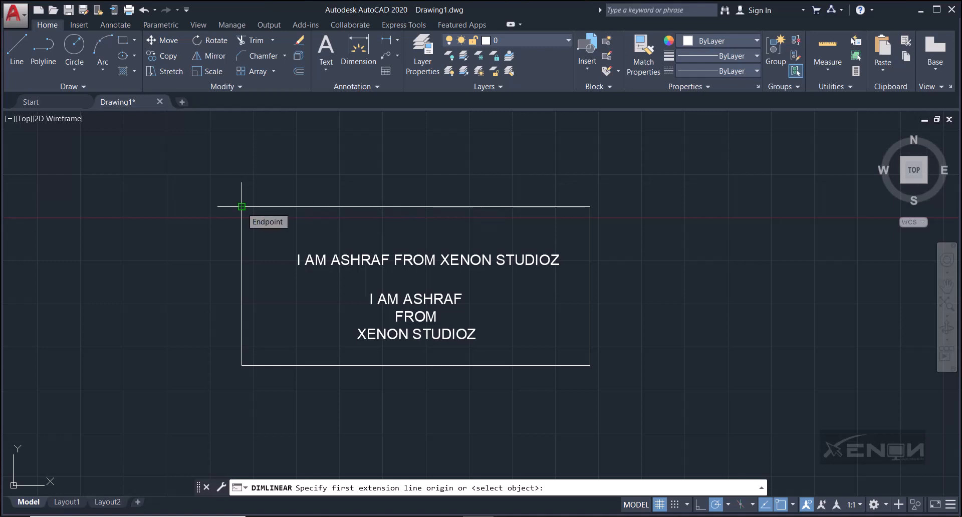
pyautogui.click(241, 207)
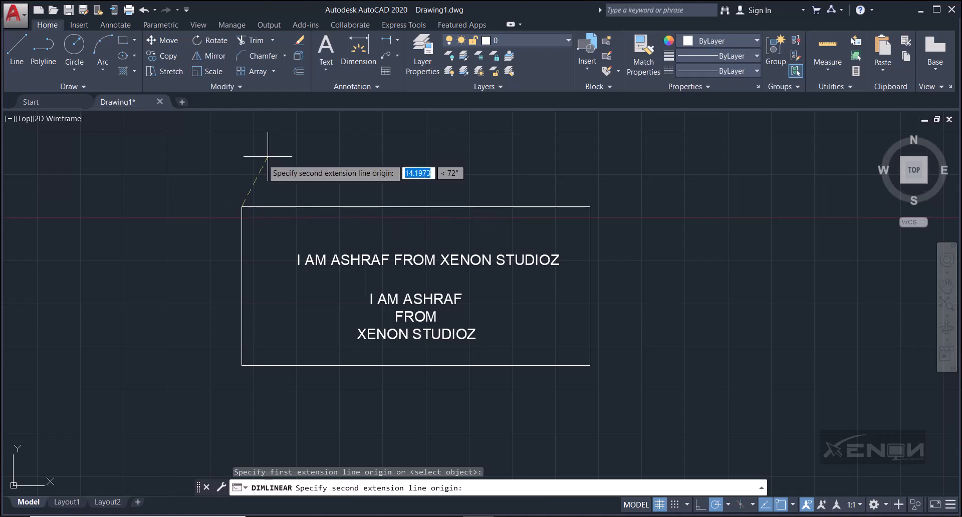
pyautogui.click(590, 206)
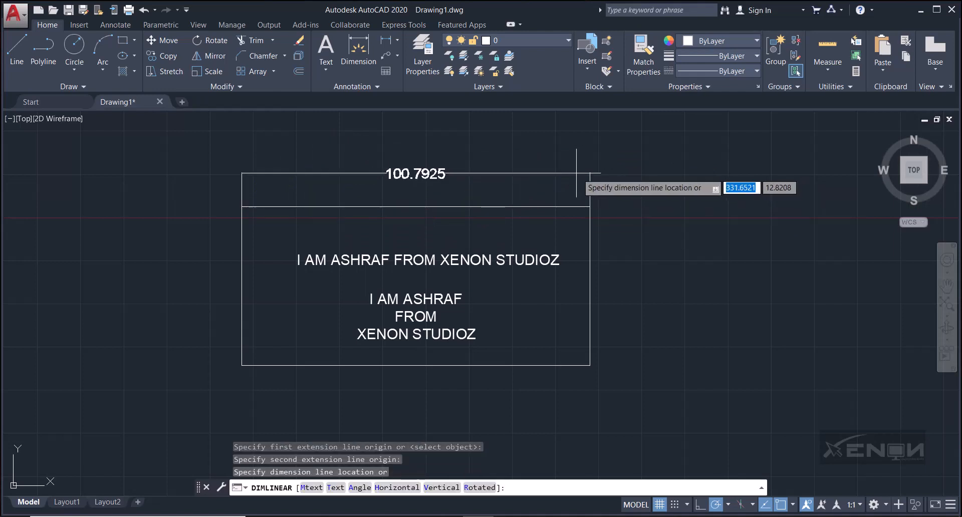
pyautogui.click(461, 173)
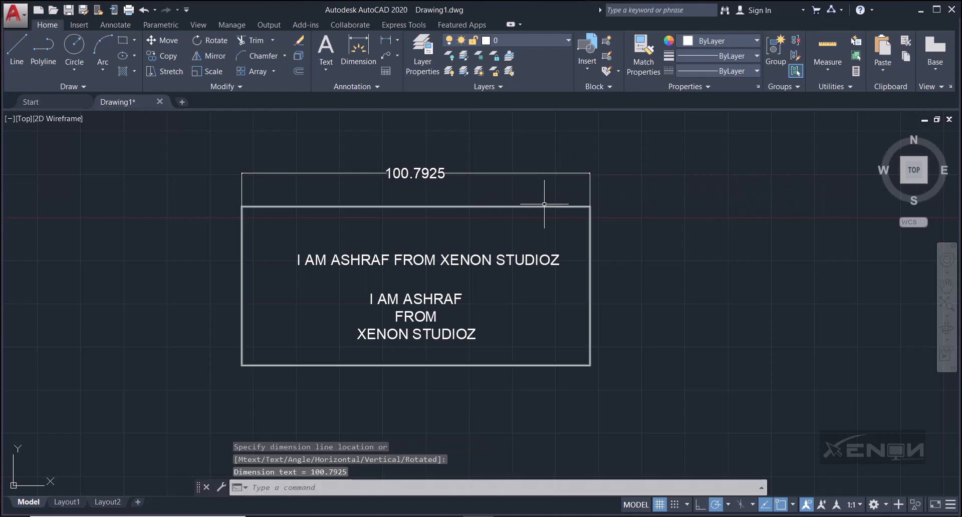
# Examine the arrowheads, extension lines and text of the horizontal dimension above the rectangle.
pyautogui.scroll(10, 254, 146)
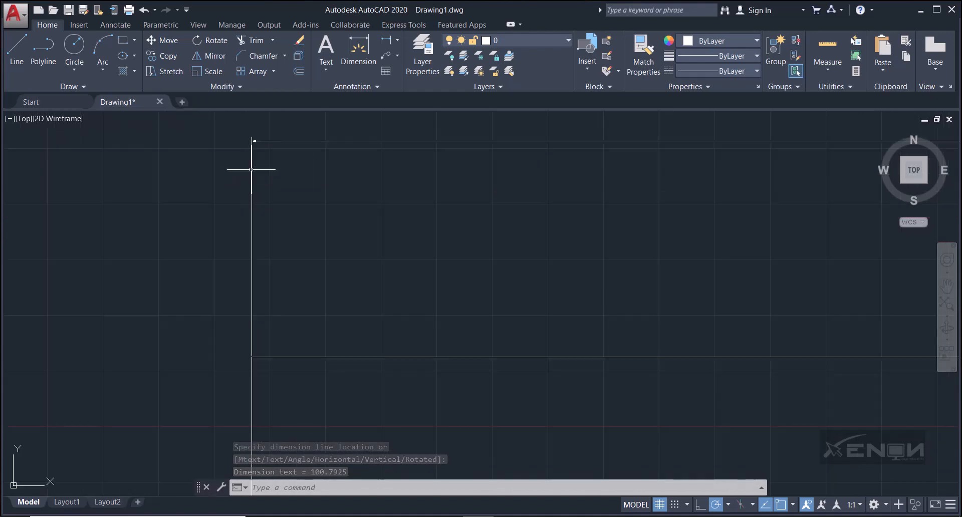
pyautogui.scroll(2, 236, 192)
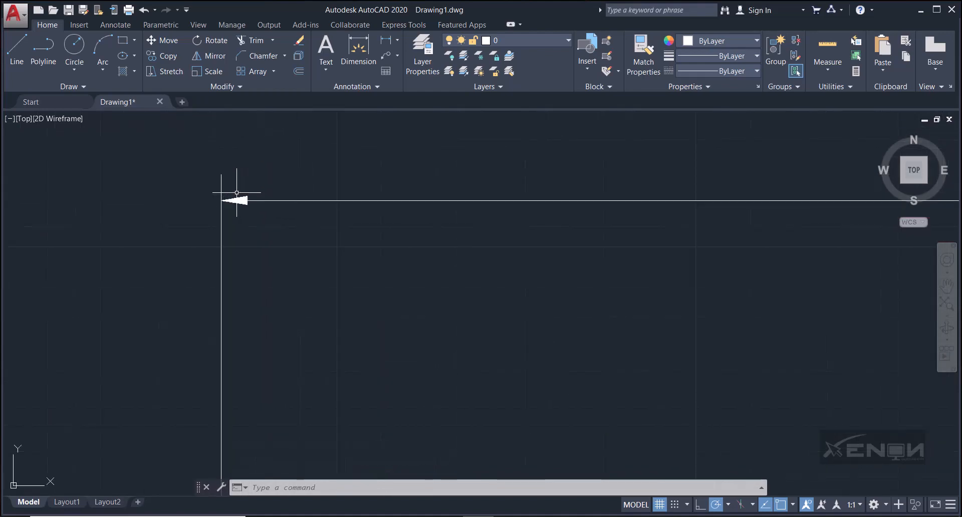
pyautogui.scroll(-6, 235, 191)
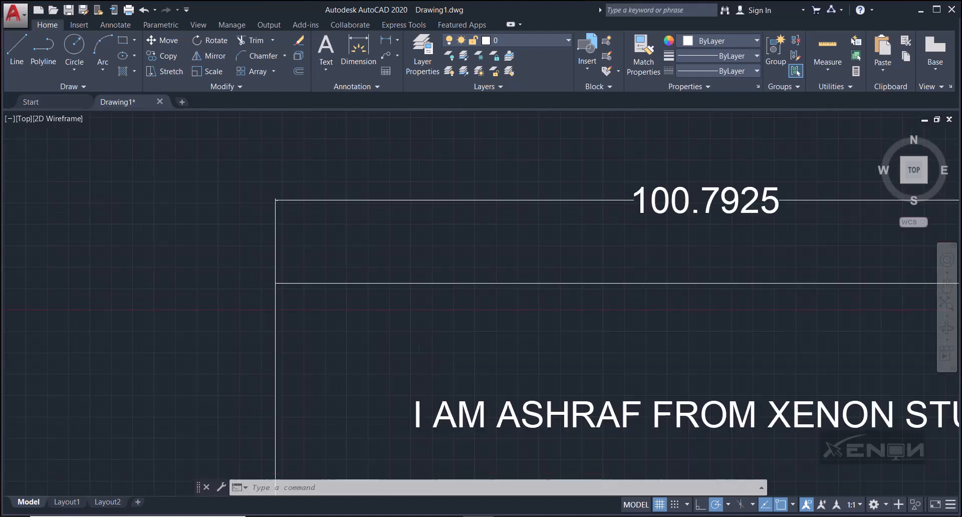
pyautogui.moveTo(414, 235)
pyautogui.mouseDown(button='middle')
pyautogui.moveTo(359, 219)
pyautogui.moveTo(353, 199)
pyautogui.mouseUp(button='middle')
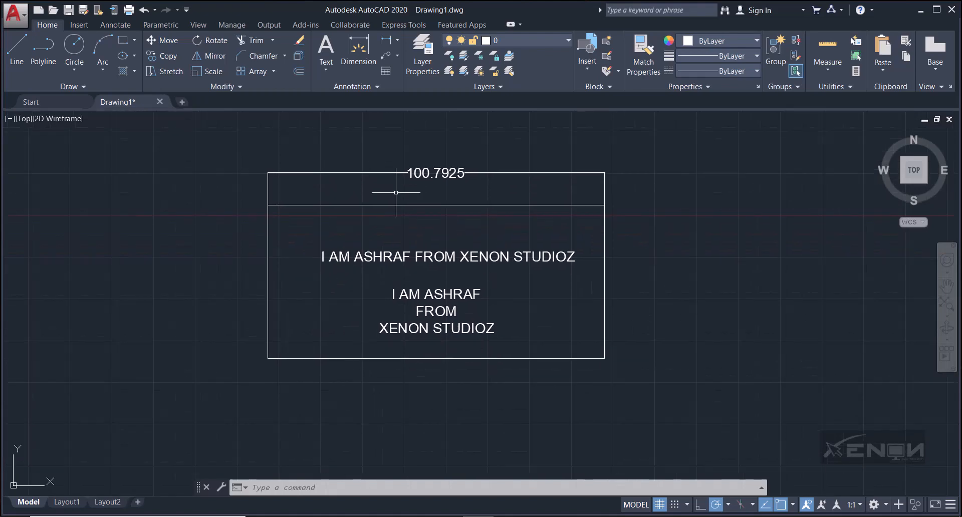
pyautogui.moveTo(479, 191); pyautogui.dragTo(473, 203, button='middle')
pyautogui.scroll(4, 581, 191)
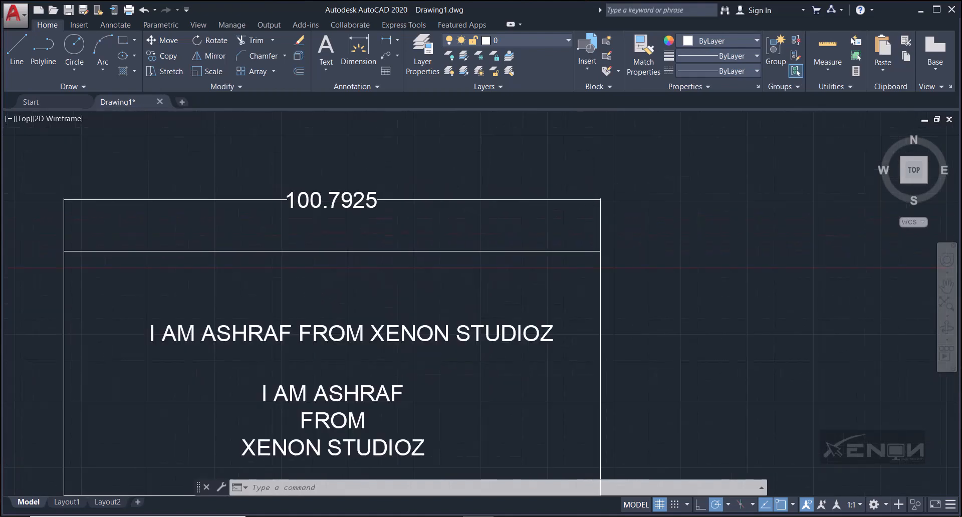
pyautogui.scroll(-3, 592, 210)
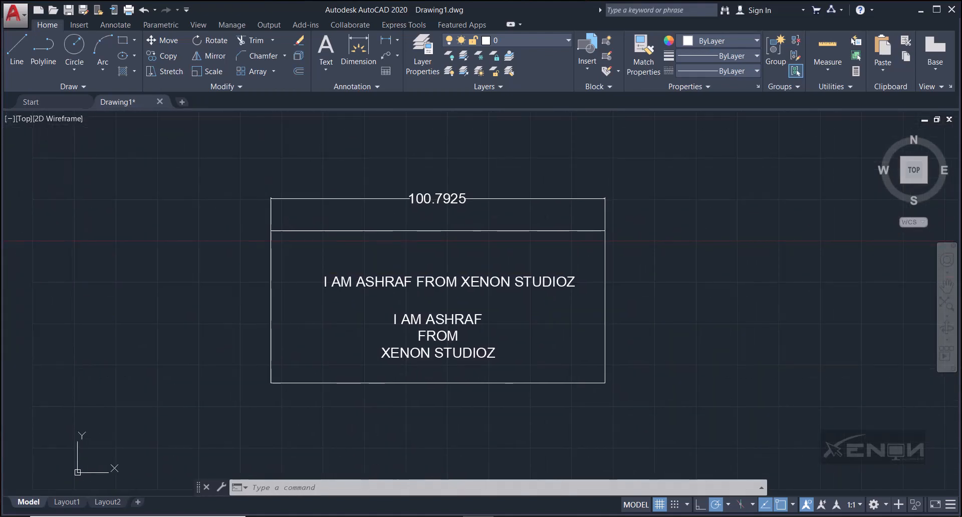
pyautogui.scroll(2, 438, 190)
pyautogui.moveTo(519, 216); pyautogui.dragTo(485, 181, button='middle')
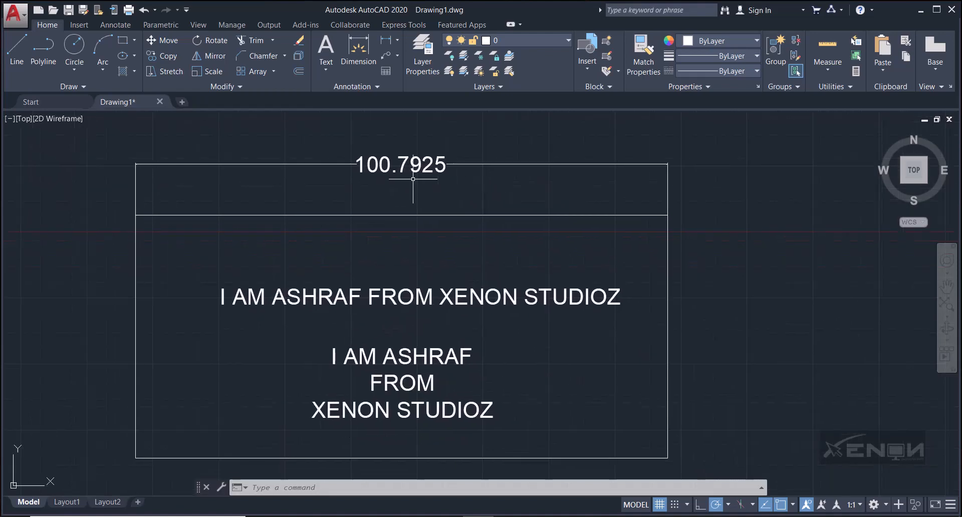
# Add a vertical linear dimension between the rectangle's upper-right and lower-right corners, placed outside the right edge.
pyautogui.click(385, 40)
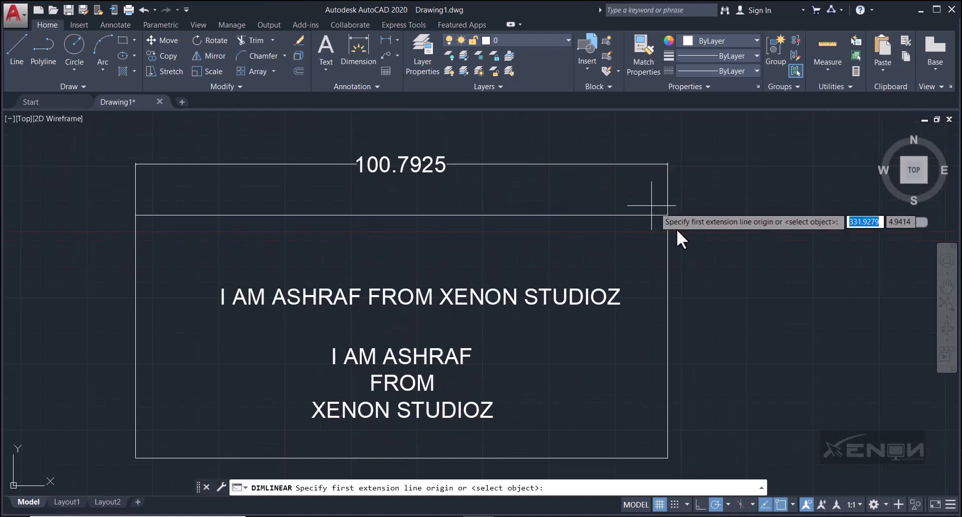
pyautogui.click(667, 216)
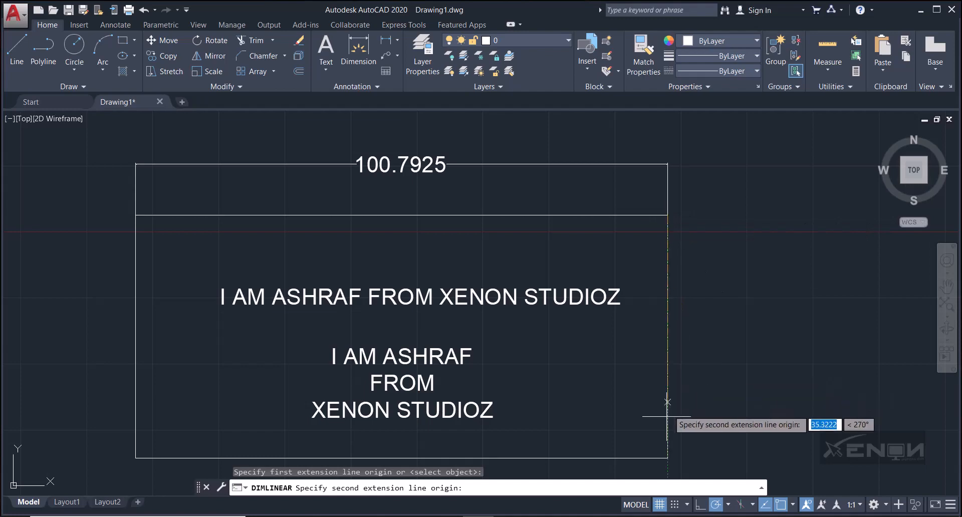
pyautogui.click(667, 458)
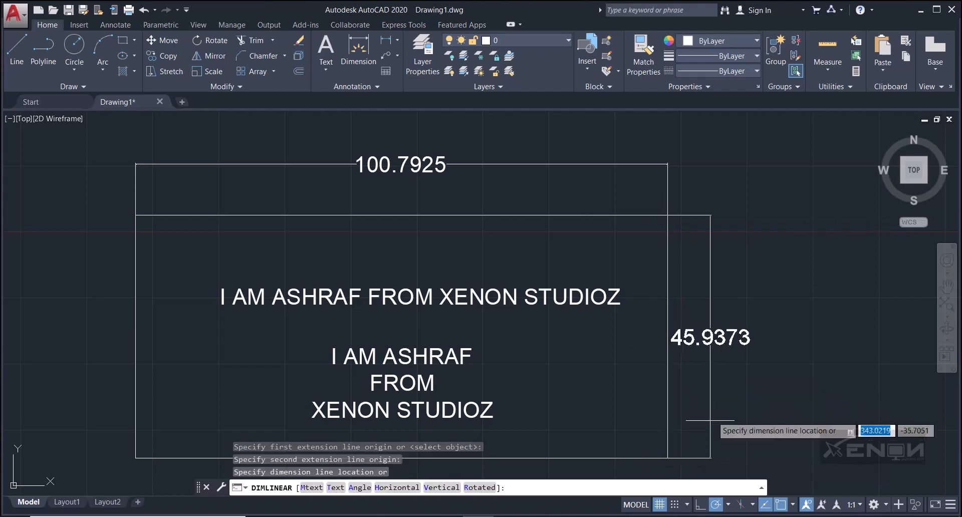
pyautogui.click(726, 388)
pyautogui.scroll(1, 598, 351)
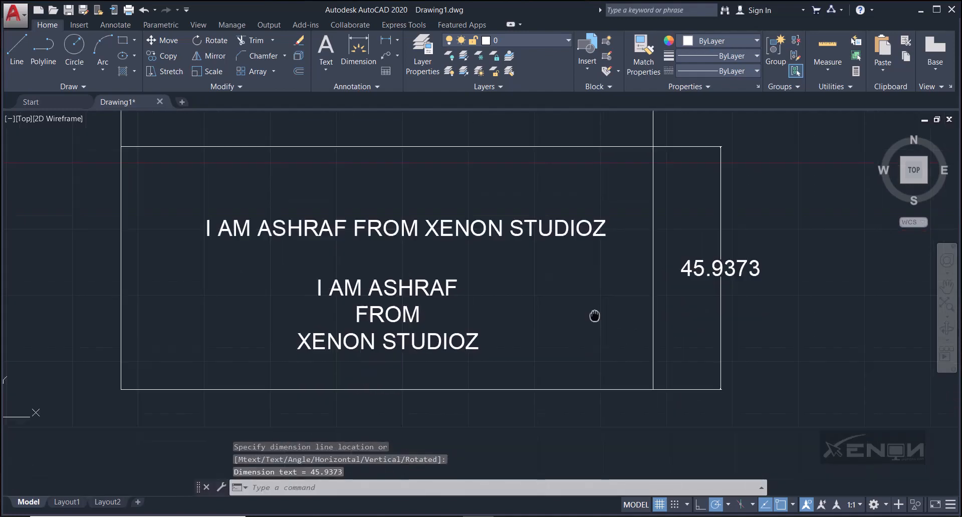
pyautogui.scroll(-2, 591, 345)
pyautogui.scroll(-1, 576, 323)
pyautogui.moveTo(575, 322); pyautogui.dragTo(576, 317, button='middle')
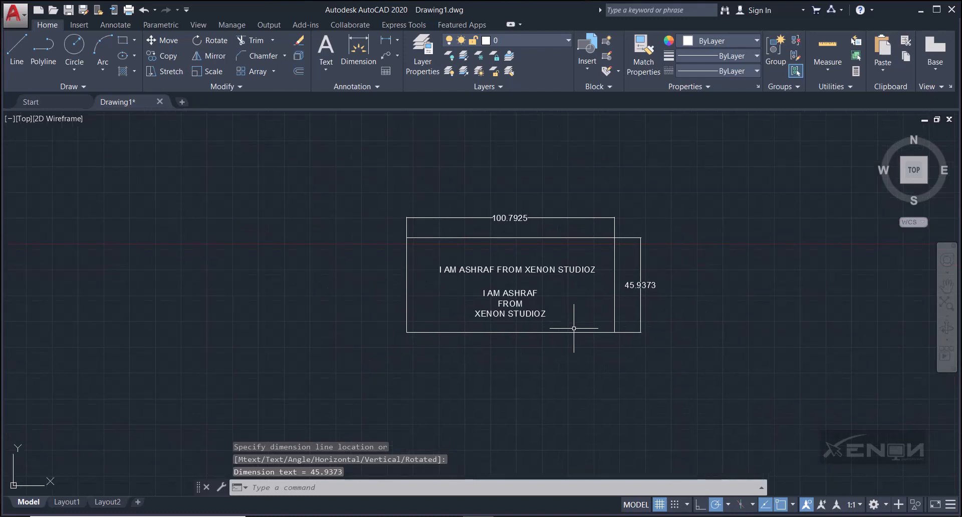
# Dimension the rectangle's bottom edge with Linear's select object option, placing the dimension line below the rectangle.
pyautogui.click(381, 41)
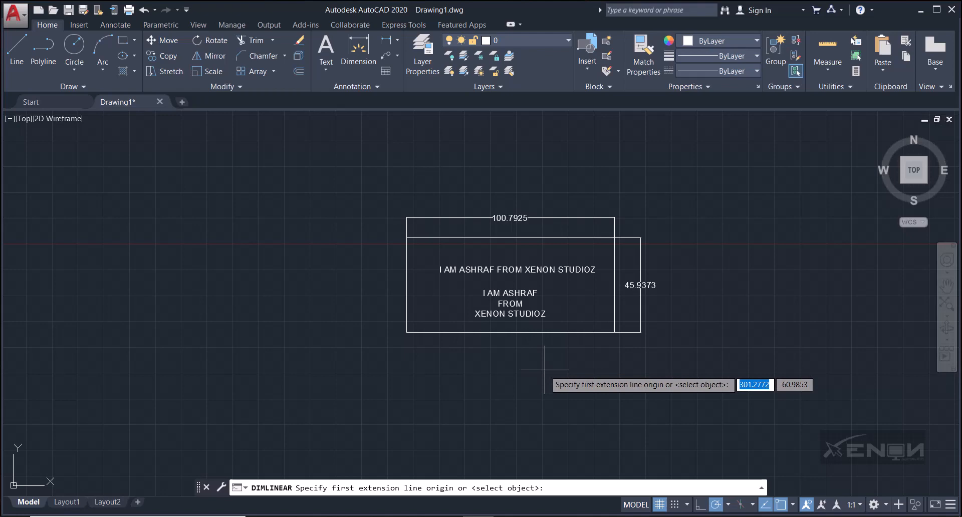
pyautogui.press('Return')
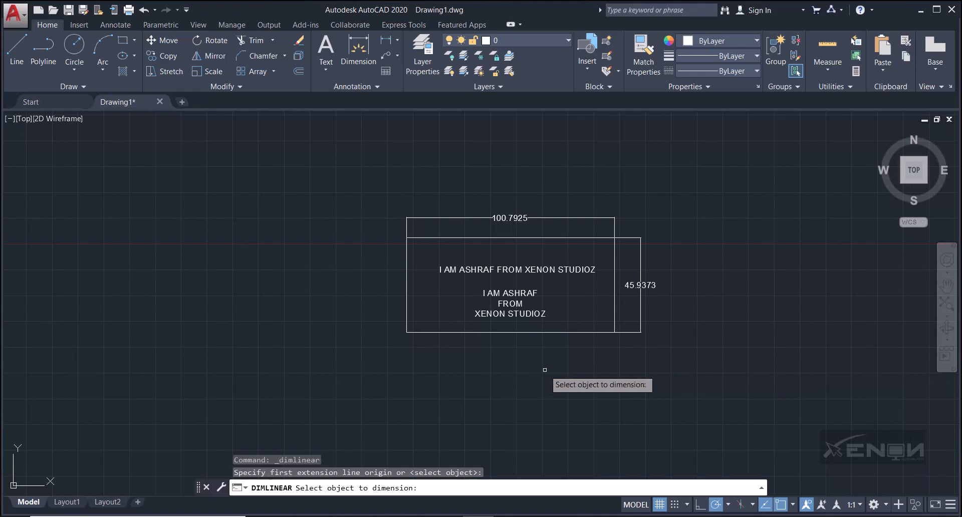
pyautogui.click(547, 332)
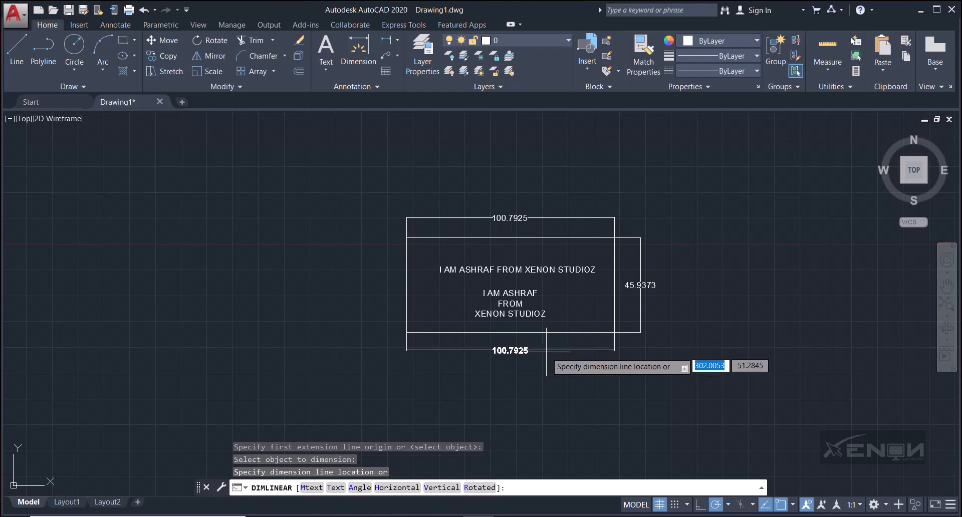
pyautogui.click(546, 358)
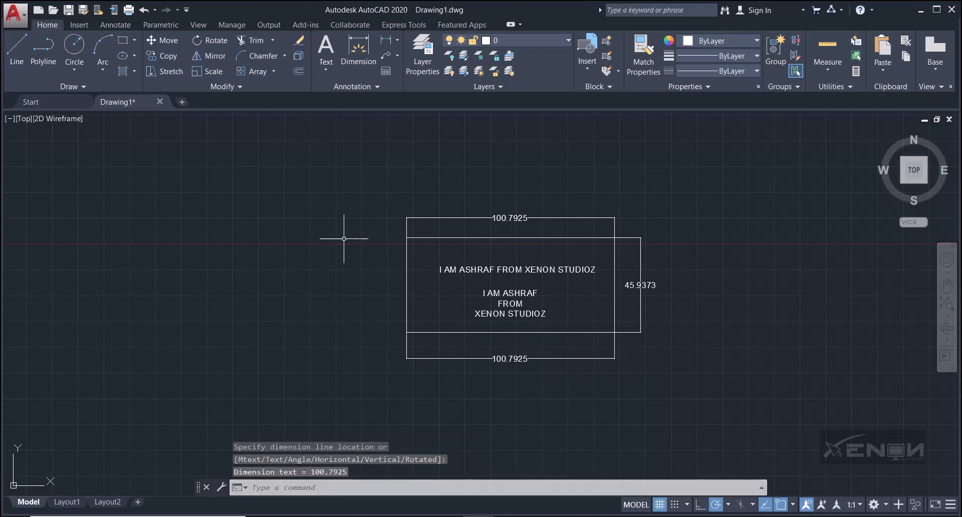
# Dimension the rectangle's left edge with Linear's select object option, placing the dimension line outside that edge.
pyautogui.click(386, 40)
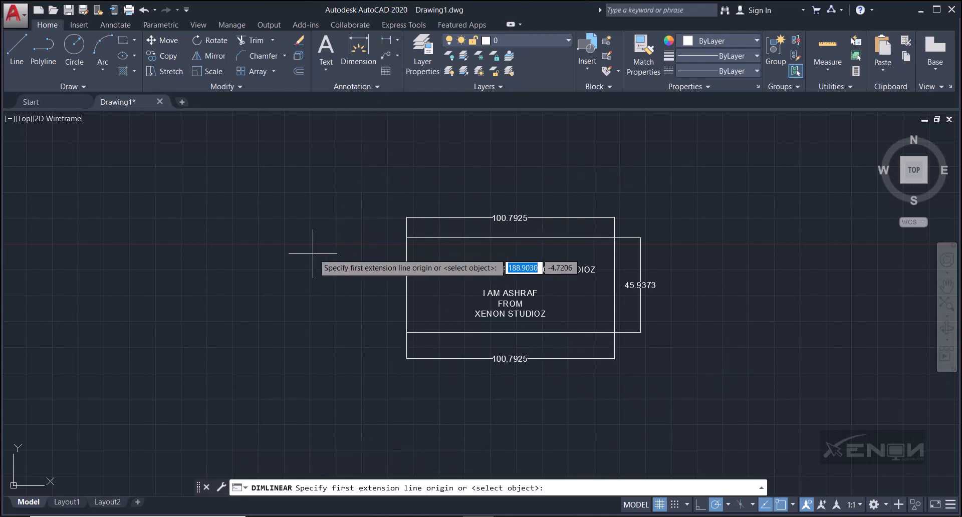
pyautogui.press('Return')
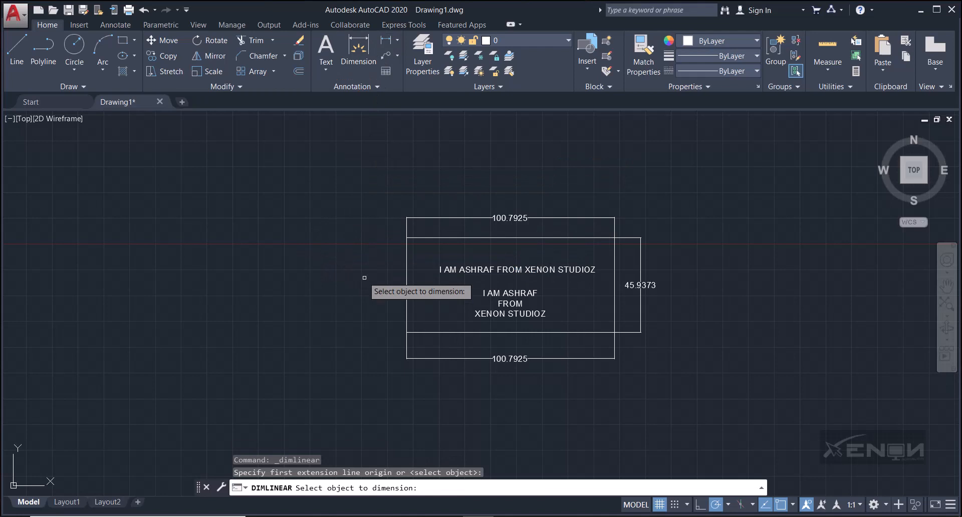
pyautogui.click(406, 292)
pyautogui.click(384, 285)
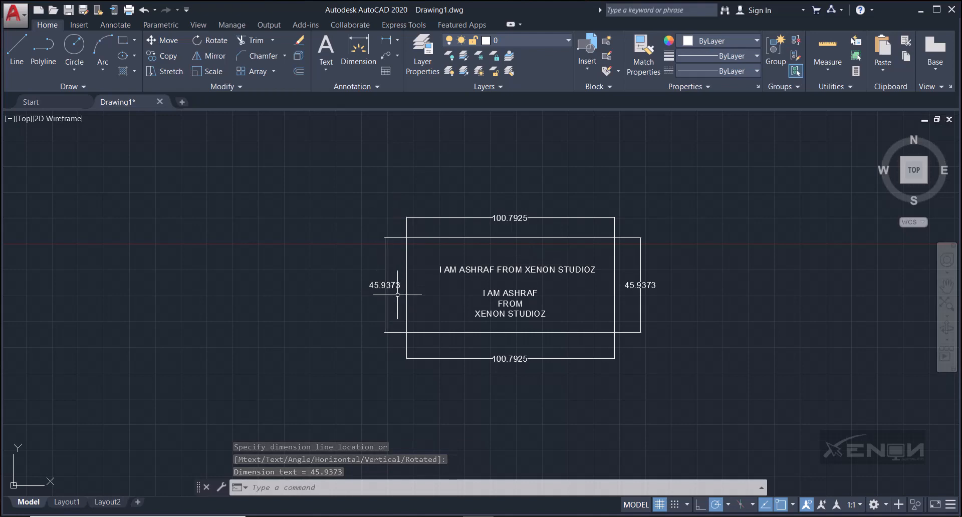
pyautogui.scroll(2, 392, 282)
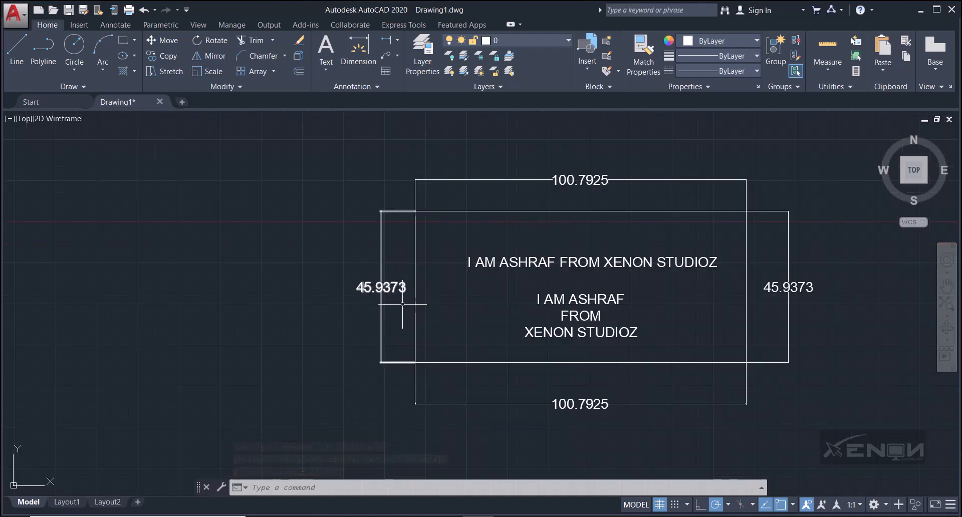
pyautogui.moveTo(449, 270); pyautogui.dragTo(370, 279, button='middle')
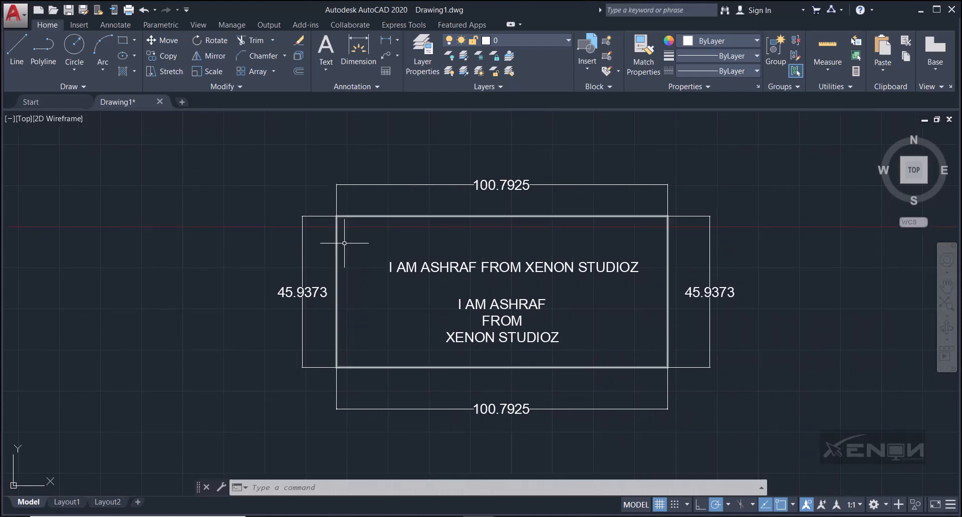
# Open the Standard dimension style for modification and set its arrow size to 1.
pyautogui.click(376, 86)
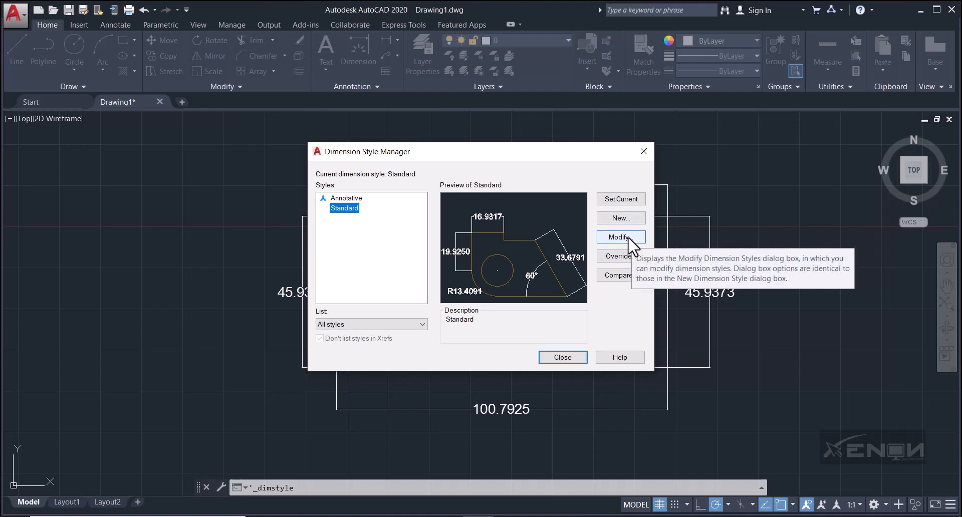
pyautogui.click(611, 234)
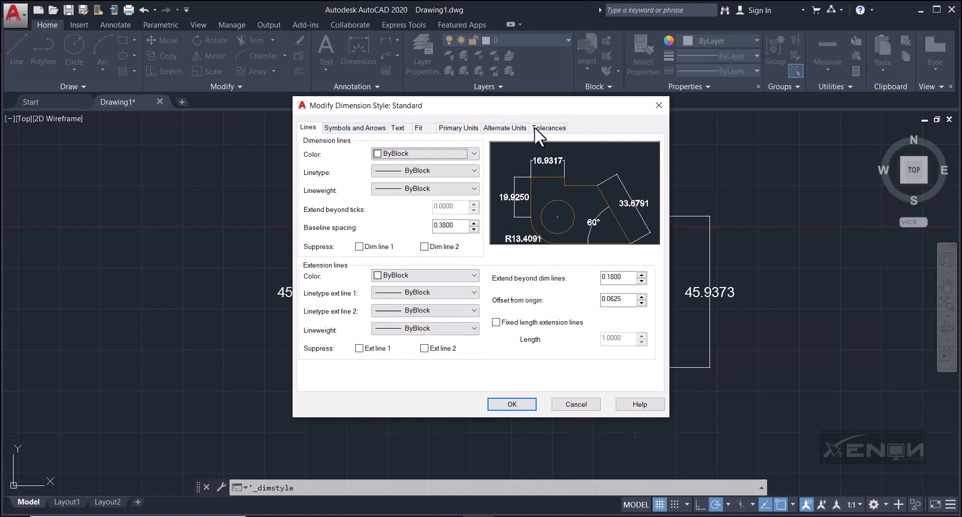
pyautogui.click(357, 128)
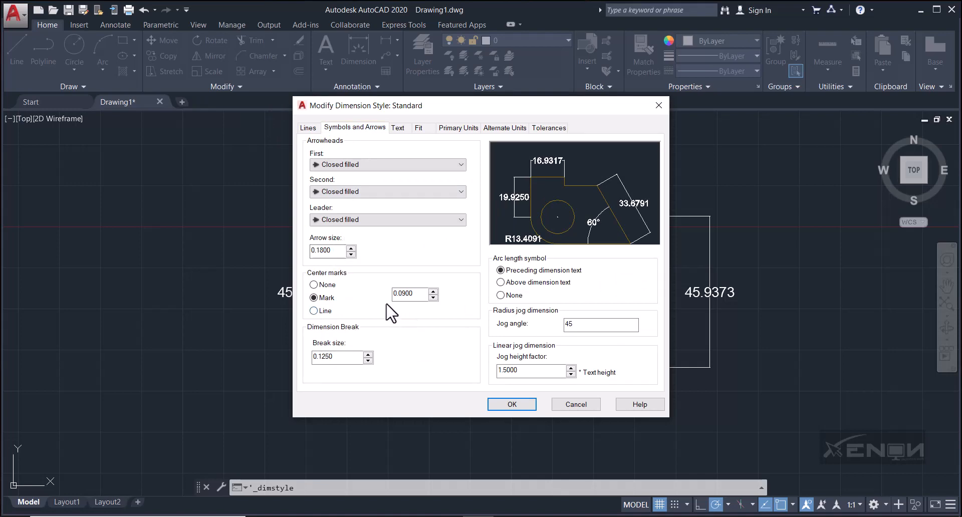
pyautogui.moveTo(339, 253); pyautogui.dragTo(283, 253)
pyautogui.write('1')
# Set the Standard dimension style's linear primary unit precision to 0.00, and apply it as the current style.
pyautogui.click(399, 131)
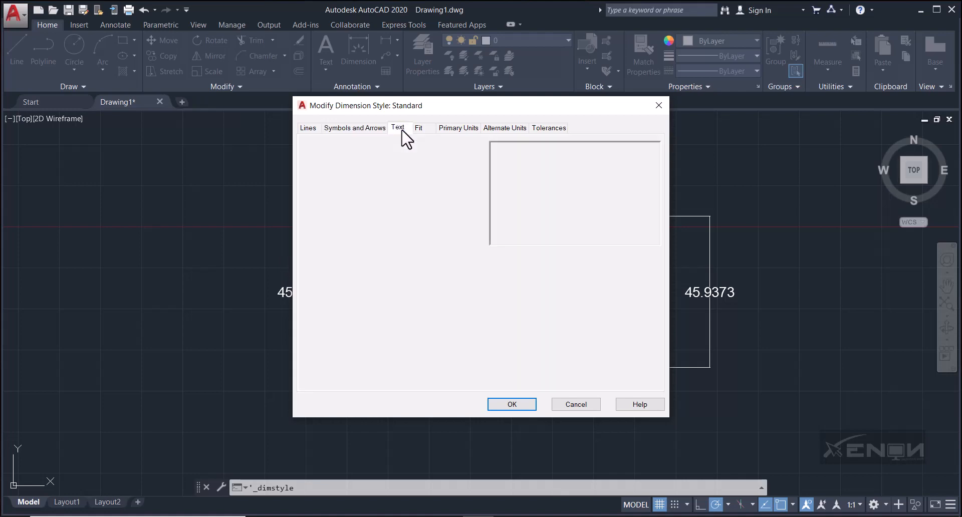
pyautogui.click(420, 128)
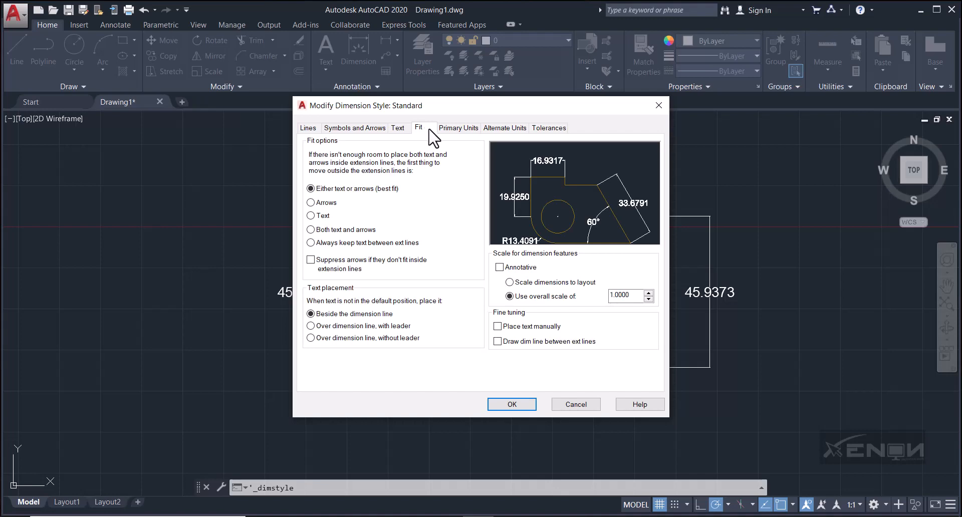
pyautogui.click(460, 130)
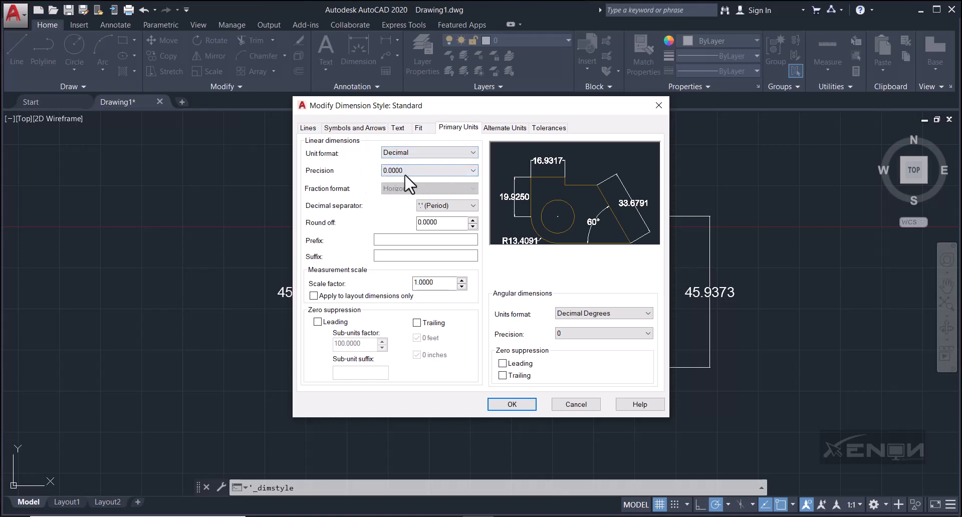
pyautogui.click(431, 170)
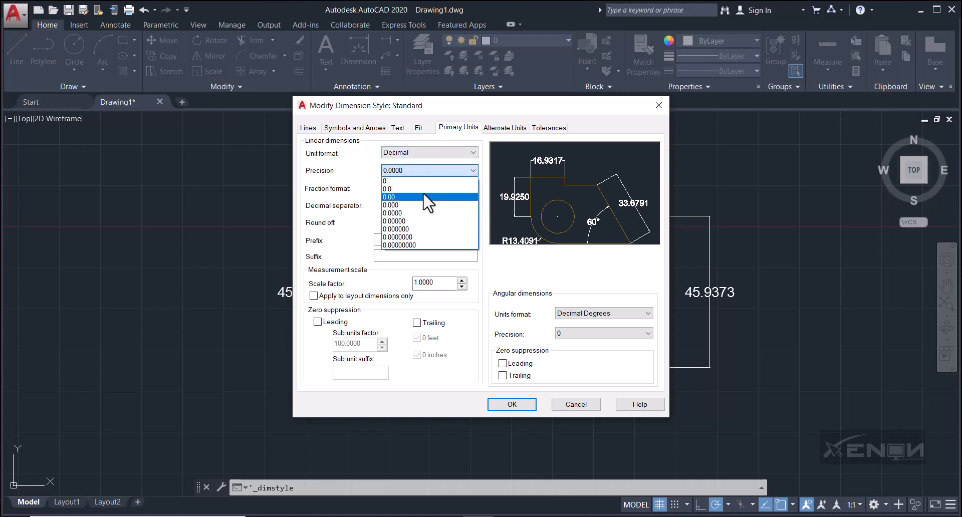
pyautogui.click(424, 196)
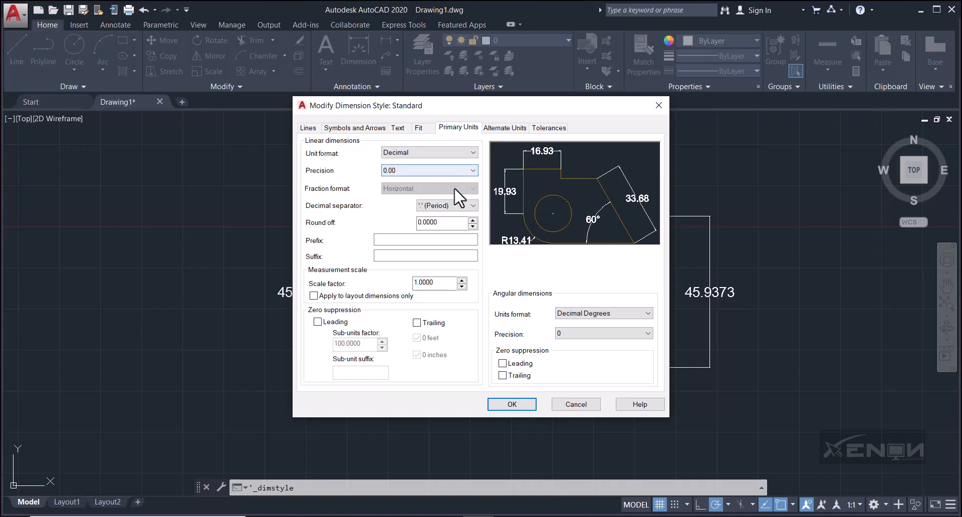
pyautogui.click(524, 404)
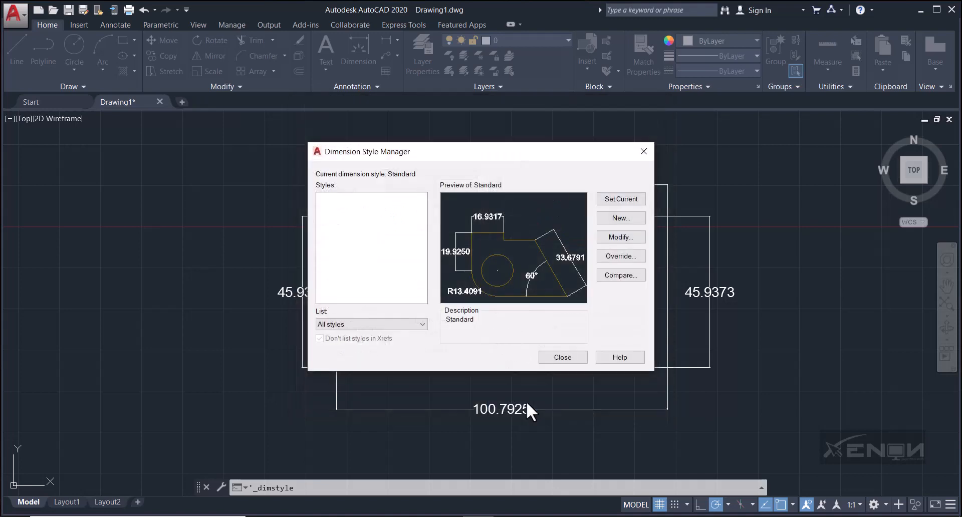
pyautogui.click(631, 201)
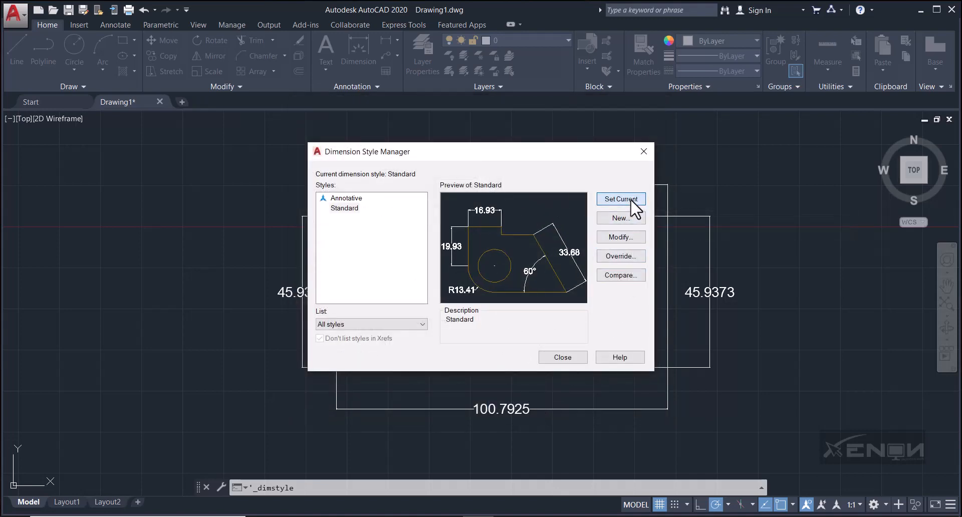
pyautogui.click(573, 357)
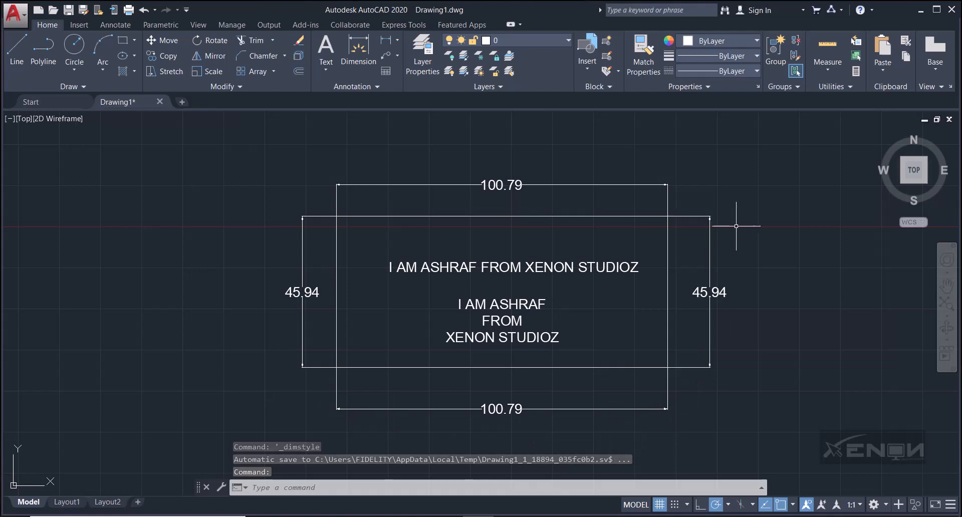
# Increase the arrow size of the Standard dimension style and apply it to the rectangle's dimensions.
pyautogui.scroll(5, 349, 188)
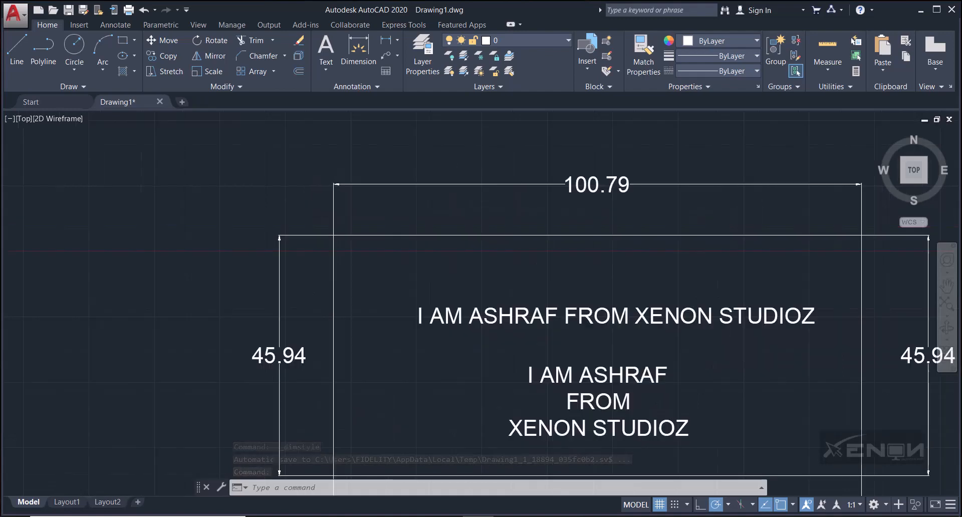
pyautogui.scroll(-3, 337, 183)
pyautogui.scroll(-3, 354, 202)
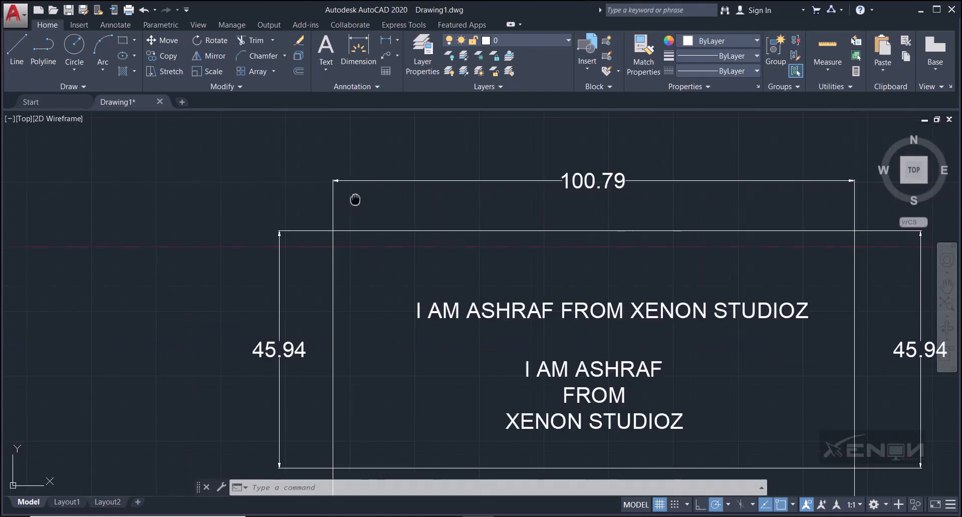
pyautogui.moveTo(370, 249); pyautogui.dragTo(373, 241, button='middle')
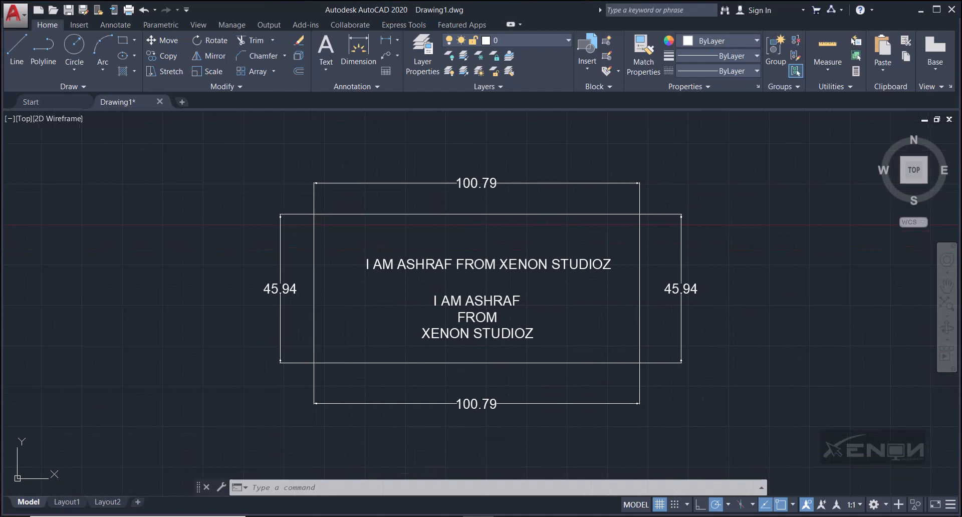
pyautogui.click(356, 89)
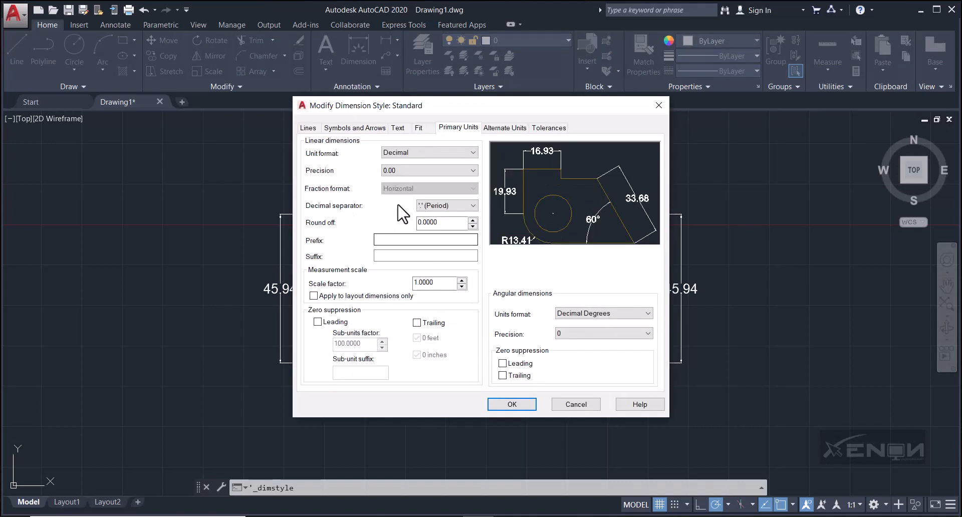
pyautogui.click(344, 130)
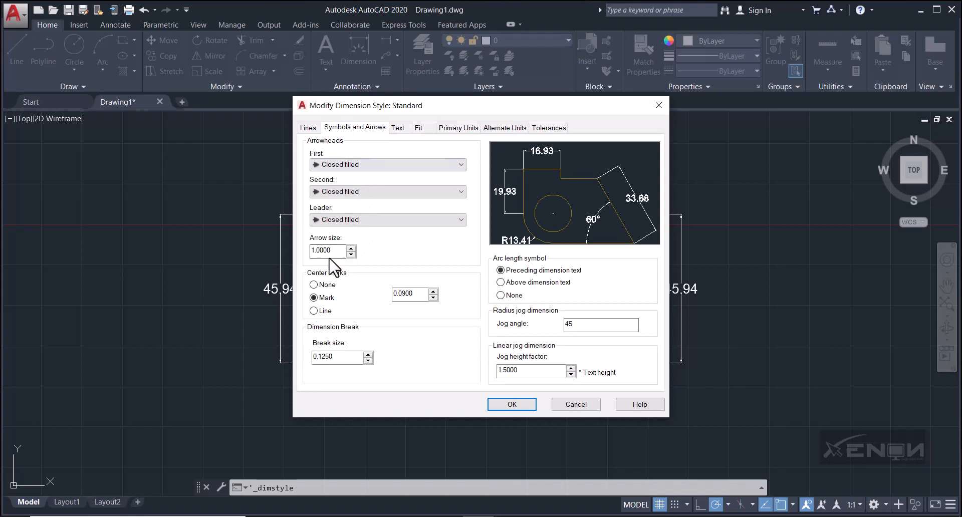
pyautogui.moveTo(333, 252); pyautogui.dragTo(300, 253)
pyautogui.click(510, 404)
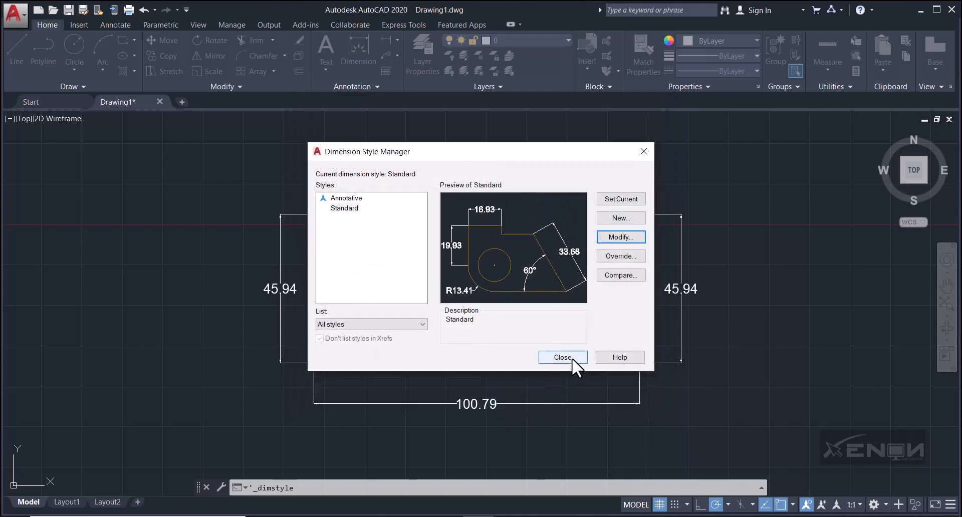
pyautogui.click(562, 357)
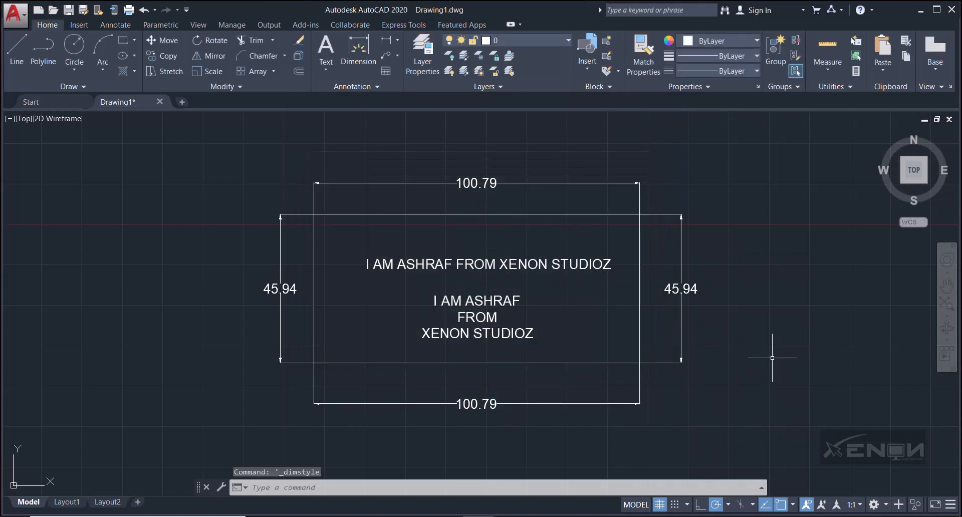
pyautogui.moveTo(762, 371); pyautogui.dragTo(641, 378, button='middle')
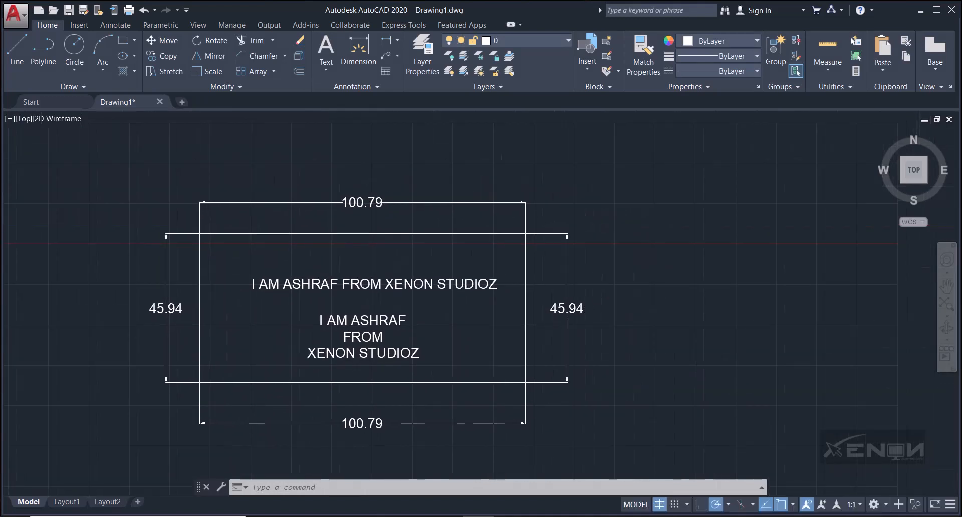
pyautogui.click(395, 40)
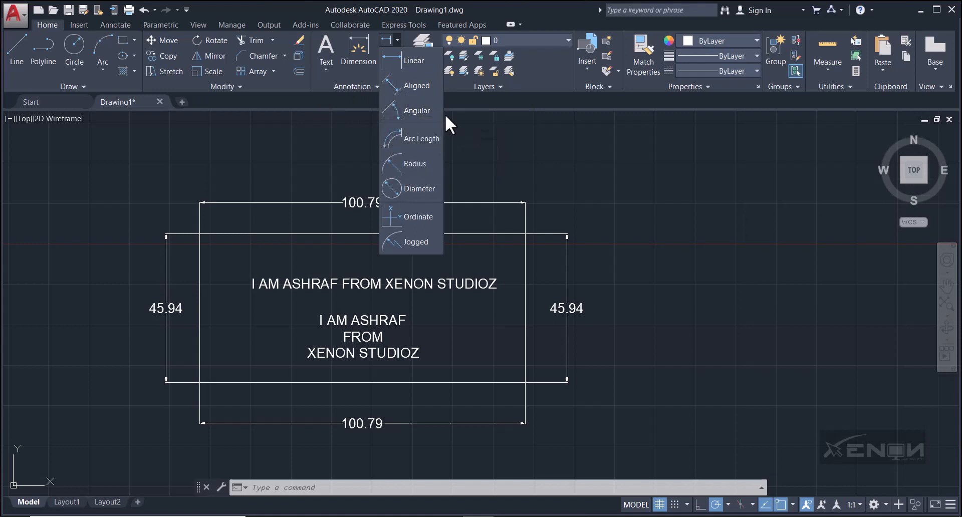
pyautogui.click(593, 217)
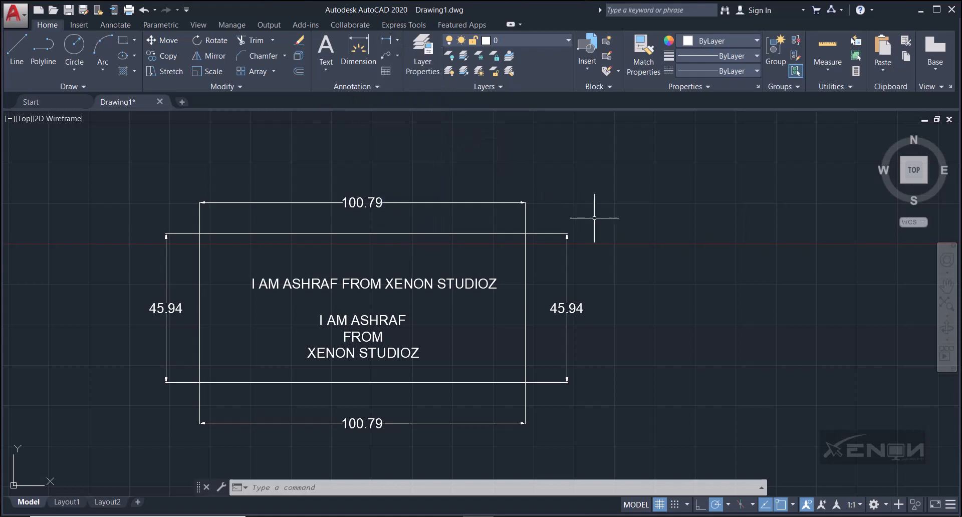
# Draw a sloped line and a connected horizontal line to the right of the rectangle, forming an open angle of about 48°.
pyautogui.moveTo(602, 226); pyautogui.dragTo(516, 220, button='middle')
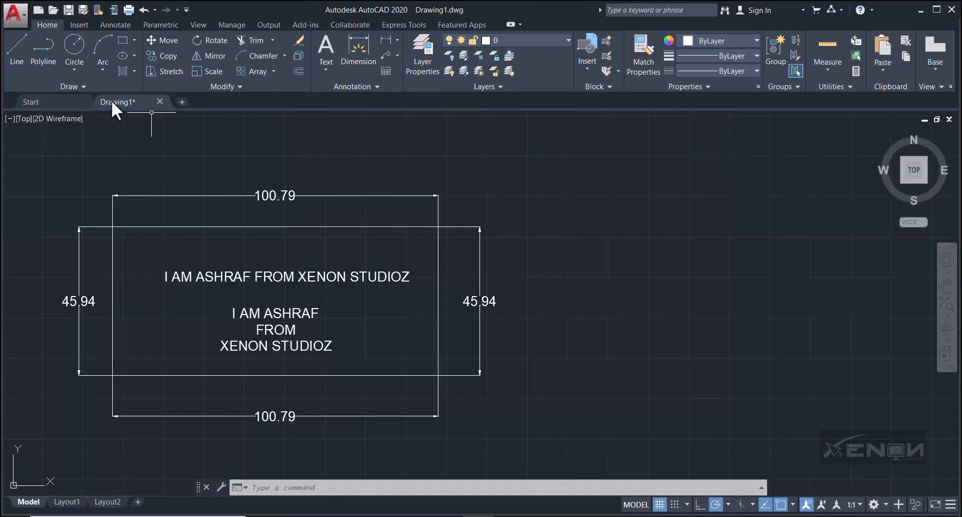
pyautogui.click(15, 56)
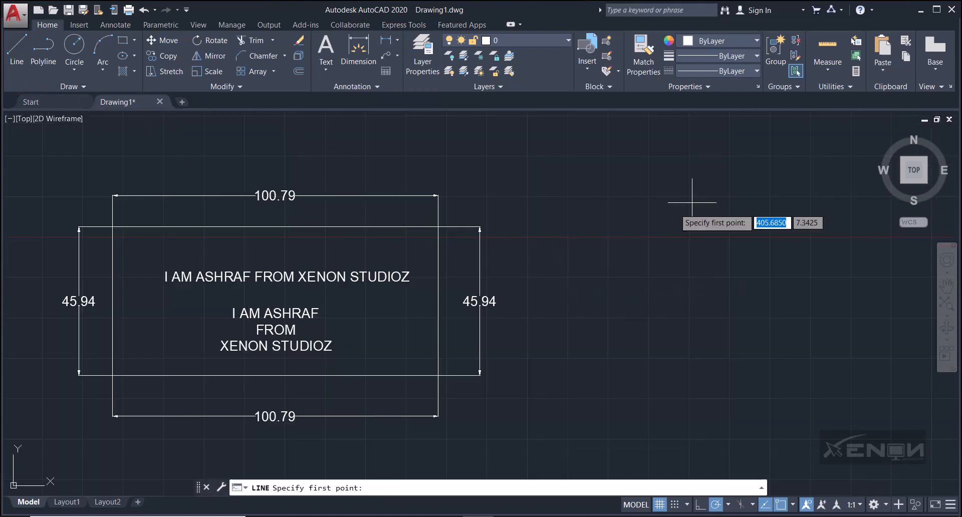
pyautogui.click(714, 192)
pyautogui.moveTo(571, 304); pyautogui.dragTo(410, 317, button='middle')
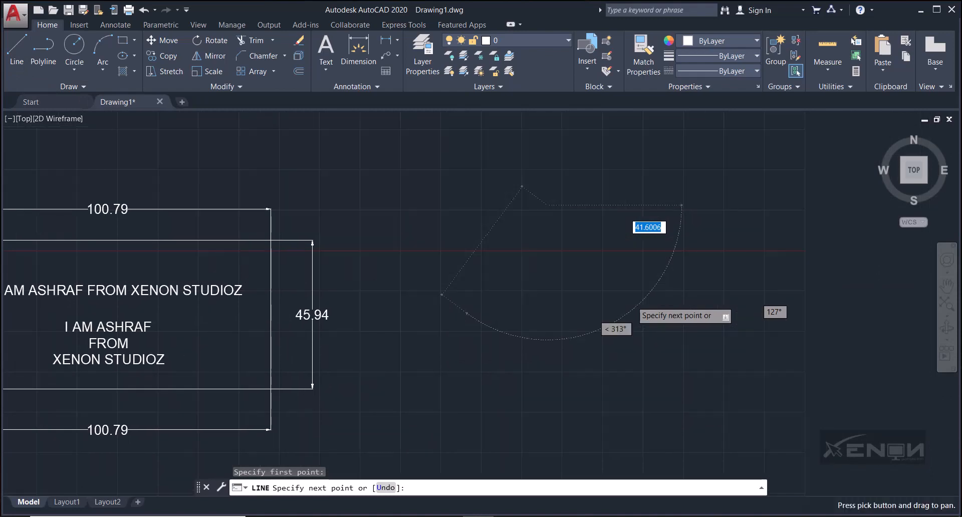
pyautogui.click(412, 357)
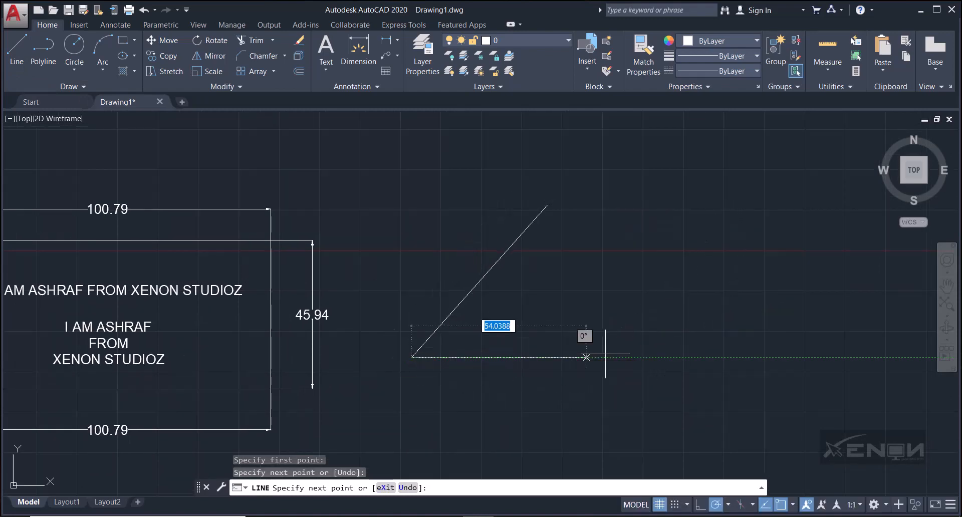
pyautogui.click(640, 357)
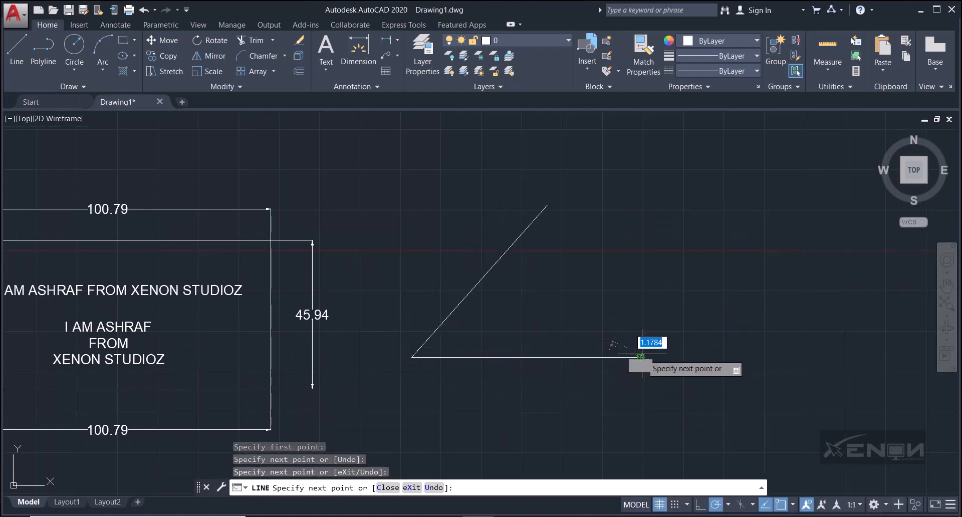
pyautogui.press('Escape')
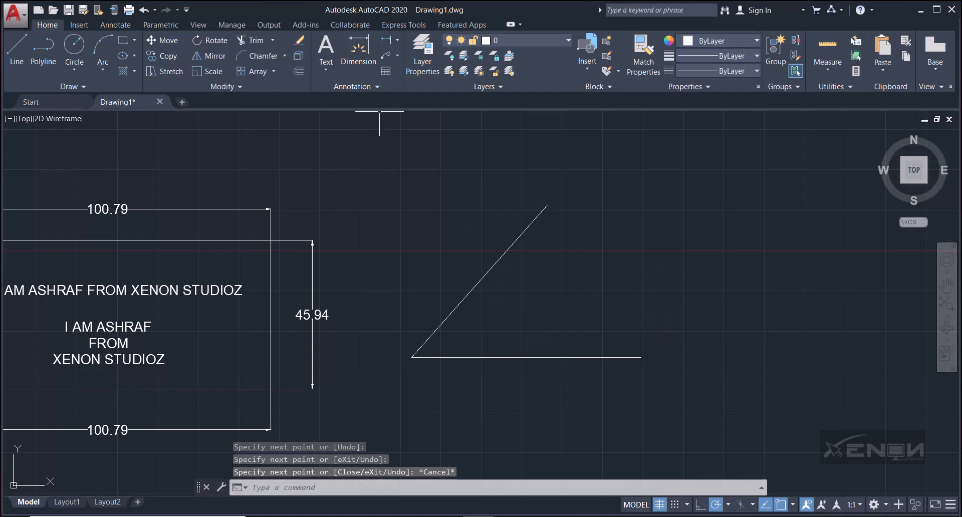
# Add an angular dimension between the sloped and horizontal lines, placing its arc inside the open angle.
pyautogui.click(397, 40)
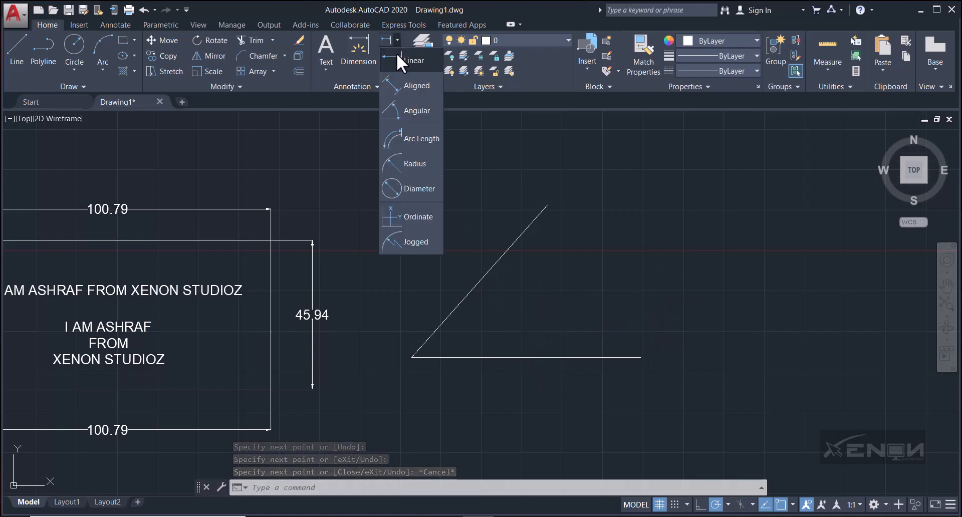
pyautogui.click(420, 111)
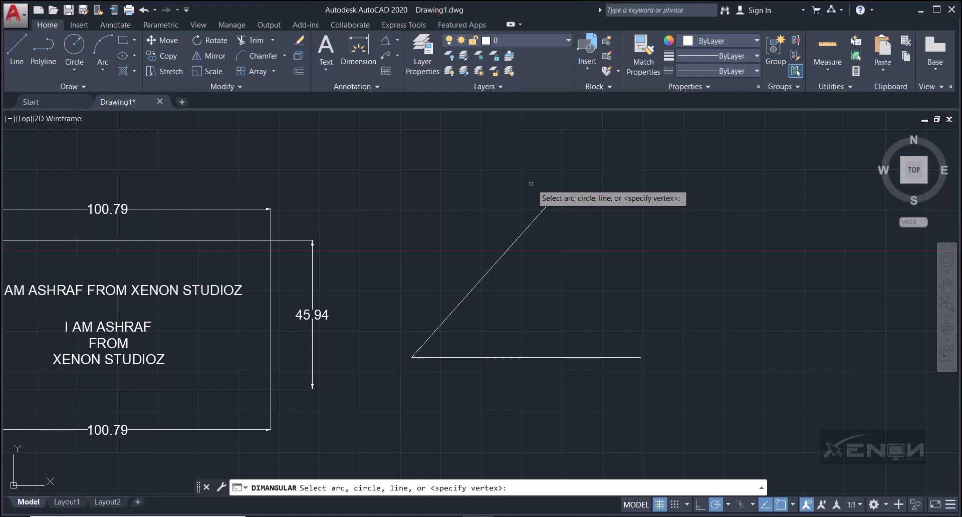
pyautogui.click(472, 289)
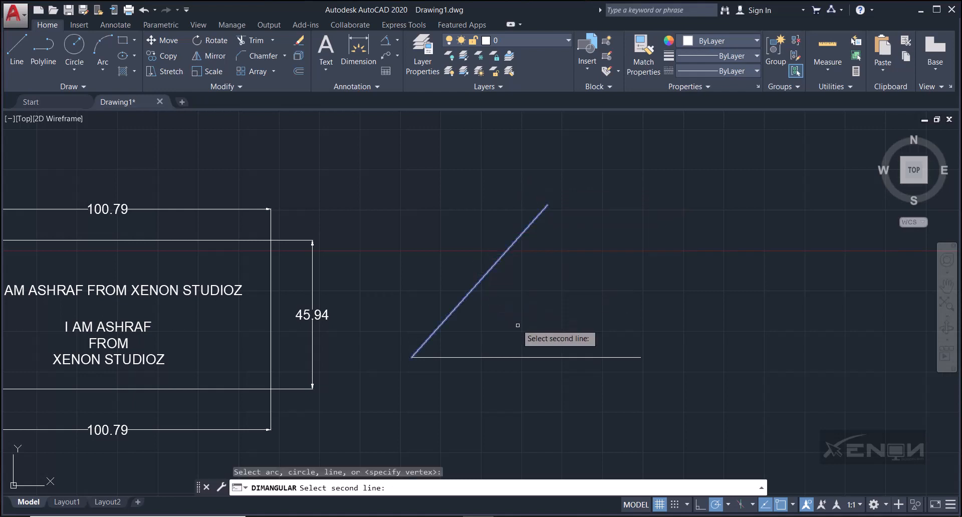
pyautogui.click(525, 356)
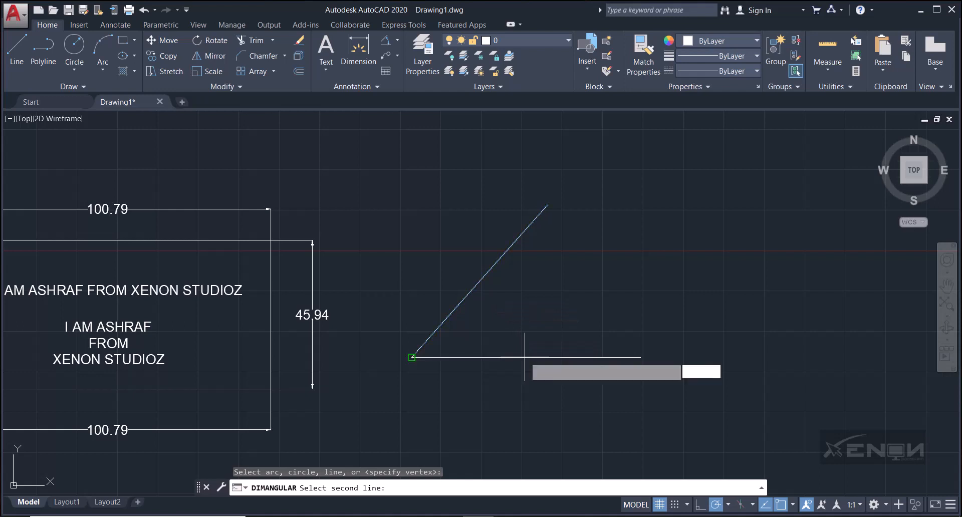
pyautogui.click(545, 300)
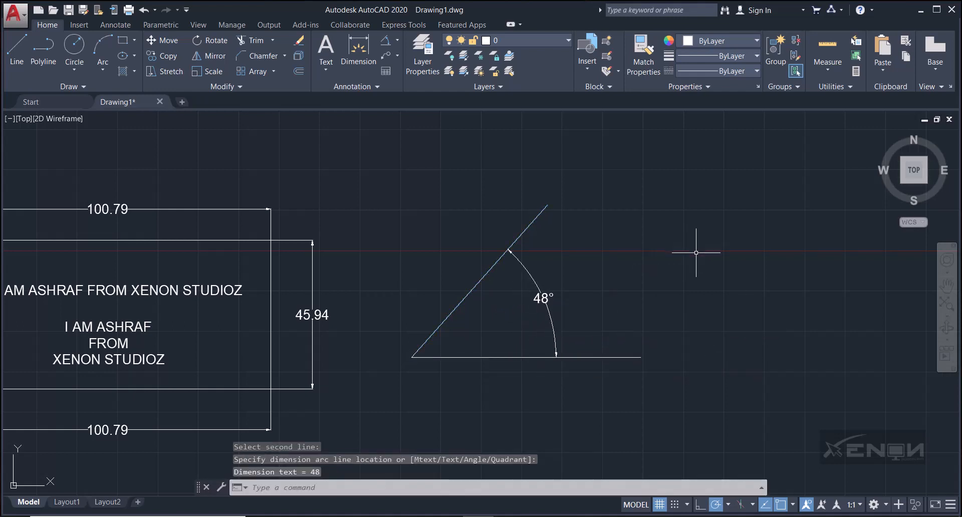
pyautogui.moveTo(695, 253); pyautogui.dragTo(724, 253, button='middle')
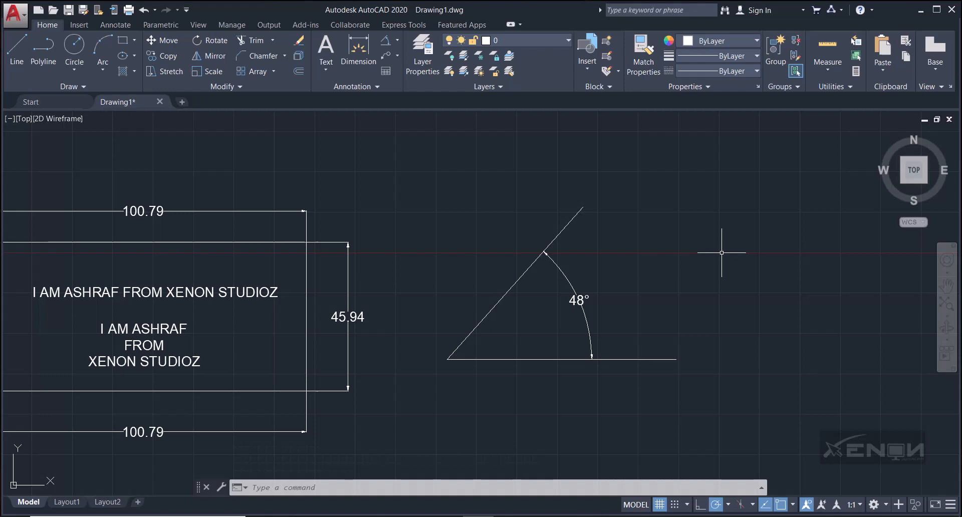
pyautogui.click(396, 41)
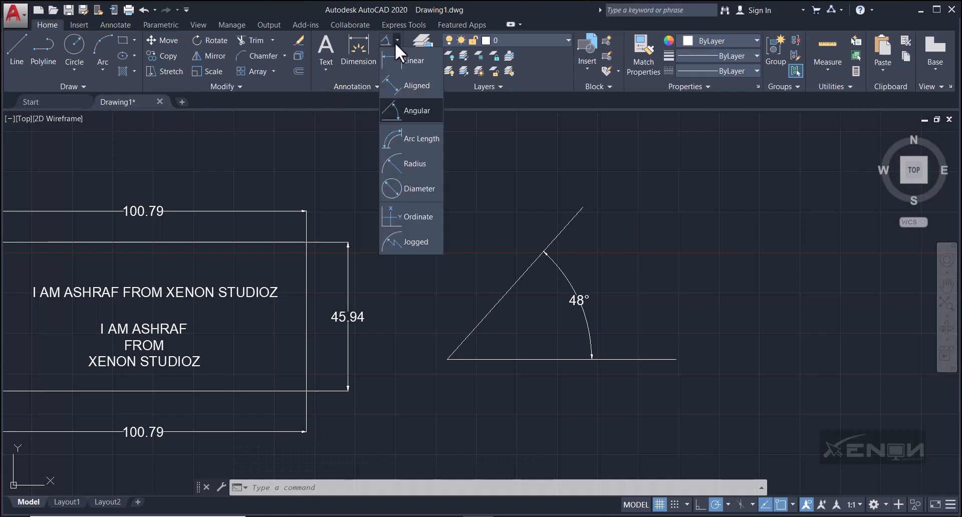
pyautogui.click(413, 87)
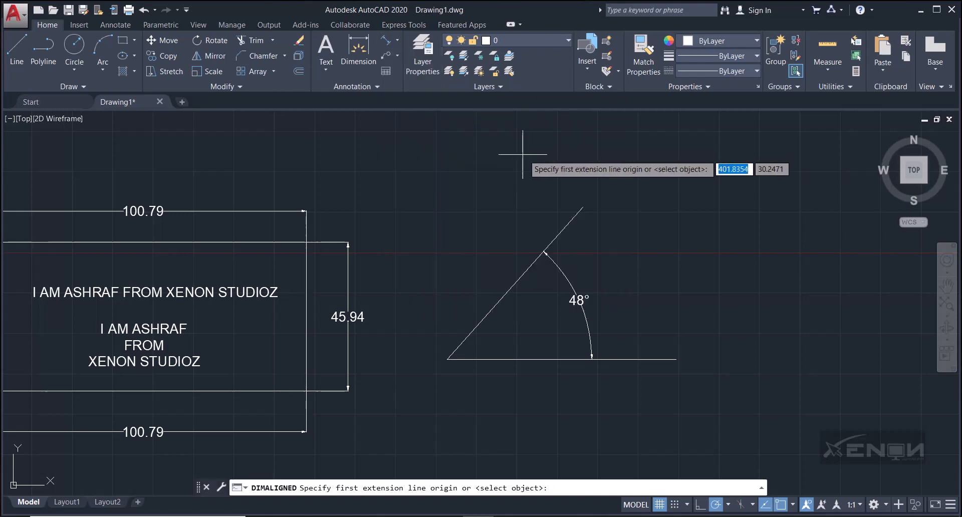
pyautogui.moveTo(531, 154); pyautogui.dragTo(575, 156, button='middle')
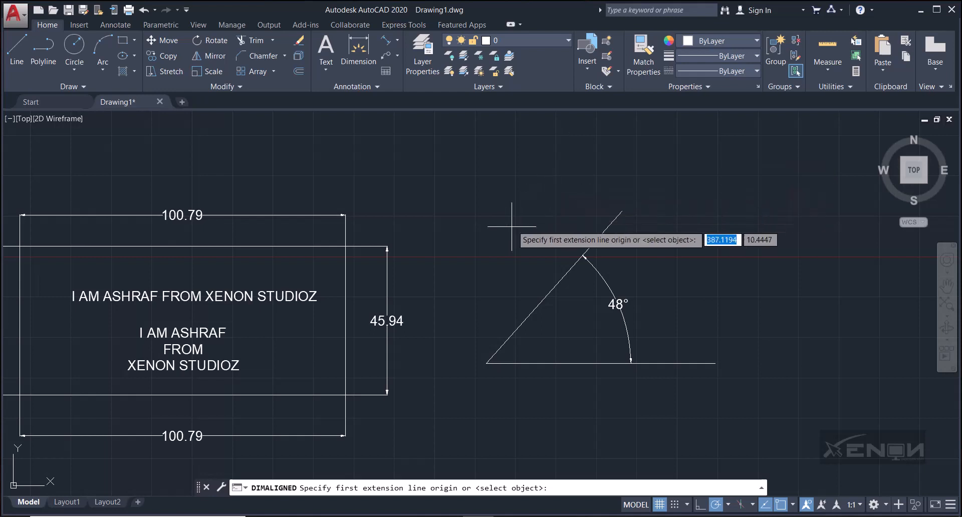
# Try to dimension the sloped line with a linear dimension between its upper and lower endpoints.
pyautogui.click(397, 38)
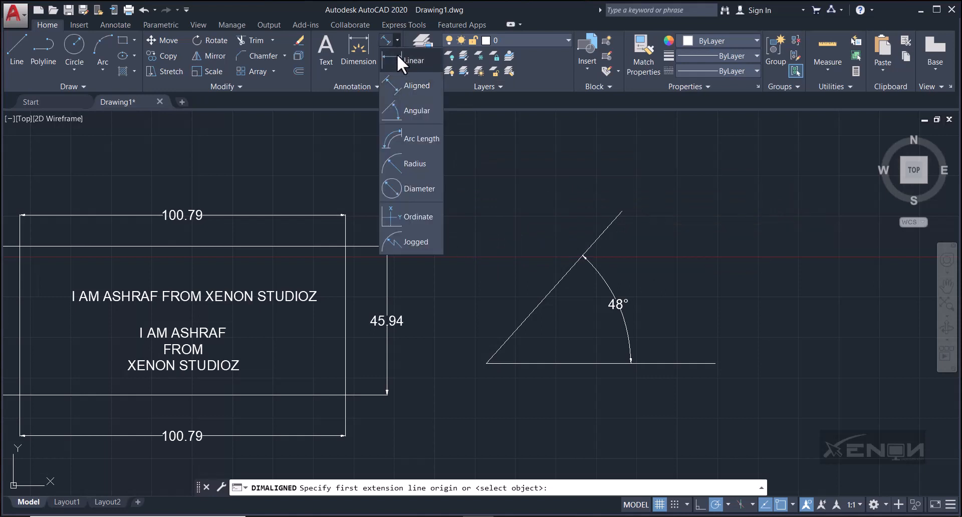
pyautogui.click(397, 56)
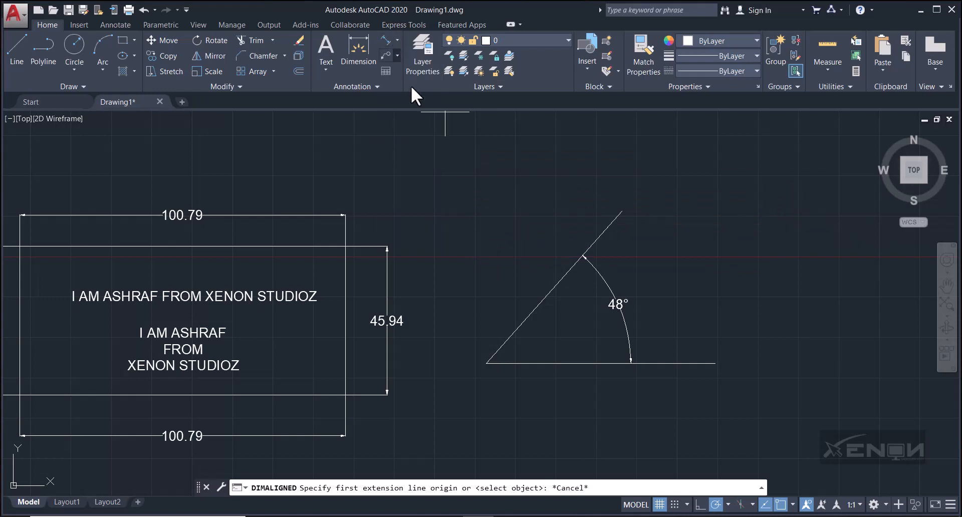
pyautogui.click(621, 211)
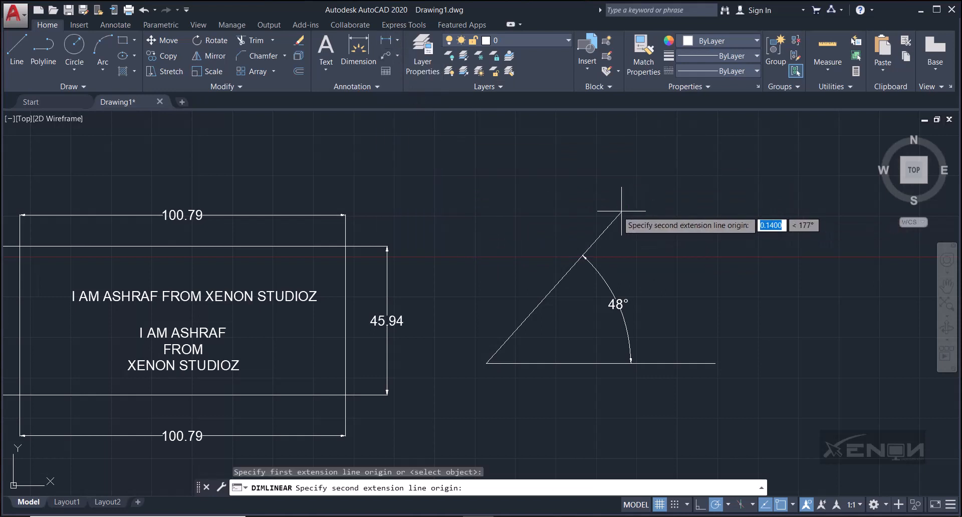
pyautogui.click(483, 362)
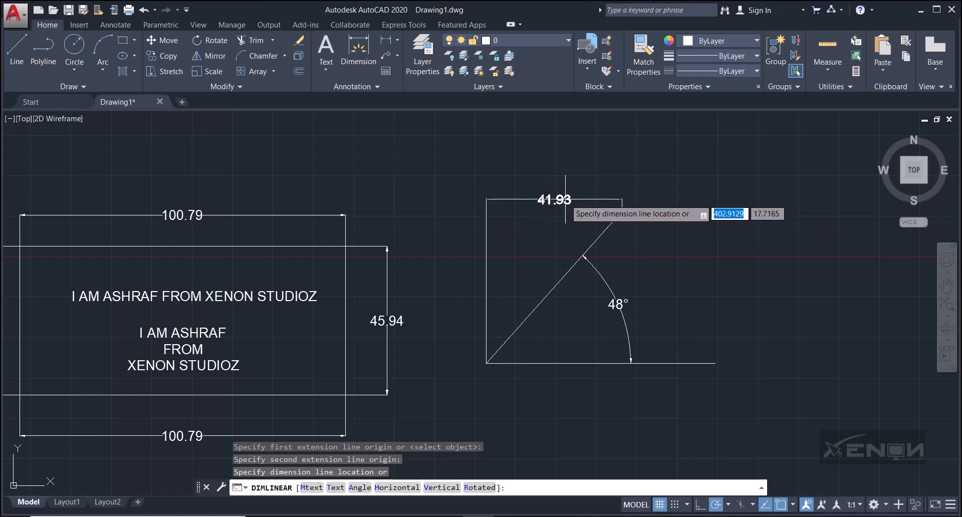
pyautogui.press('Escape')
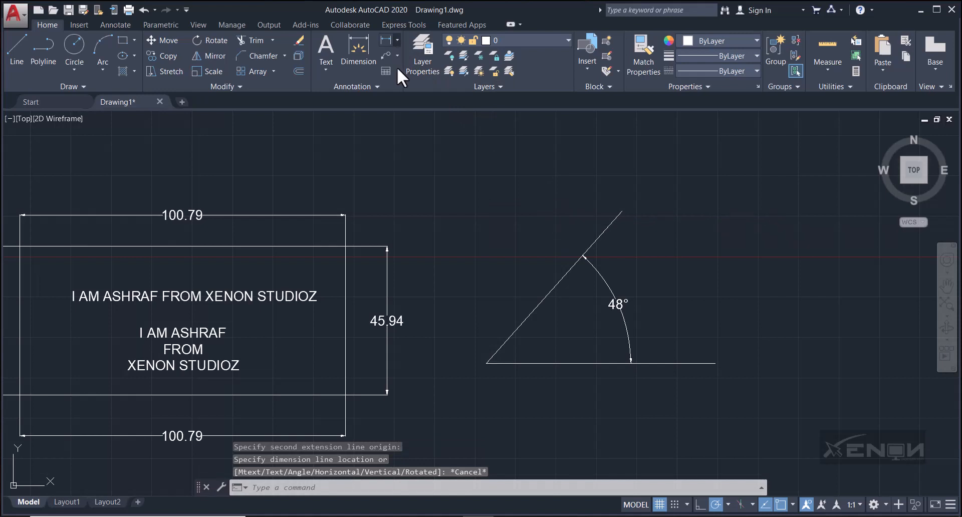
# Add an aligned dimension between the sloped line's endpoints, placing it parallel to the line on its upper-left side.
pyautogui.click(397, 39)
pyautogui.click(407, 87)
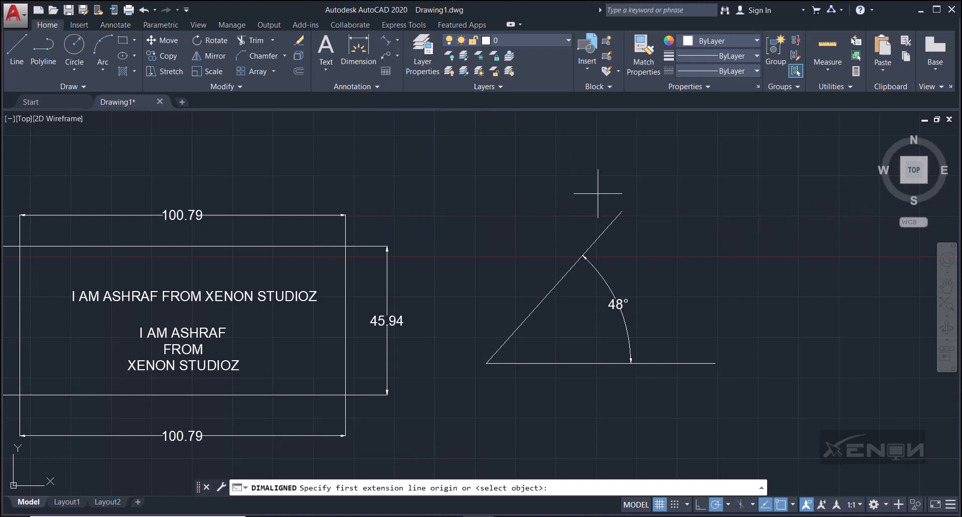
pyautogui.click(621, 211)
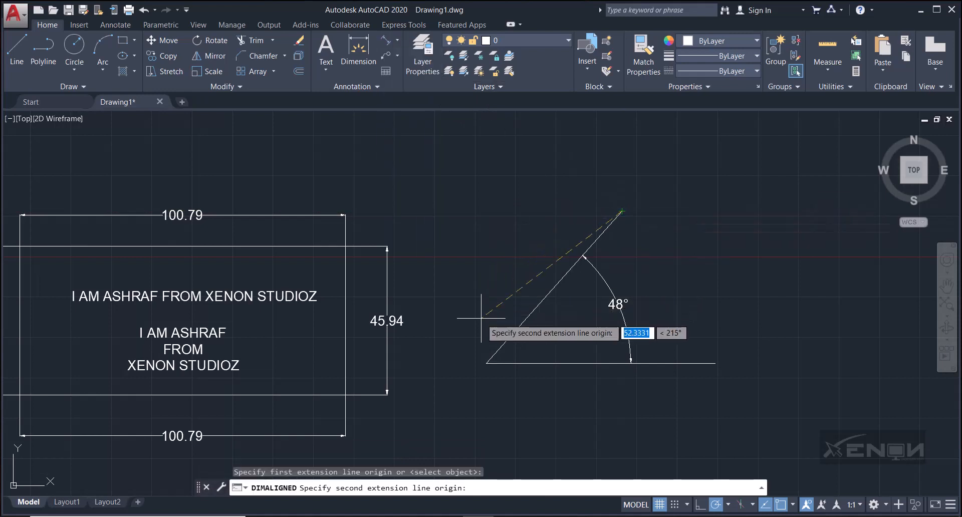
pyautogui.click(486, 362)
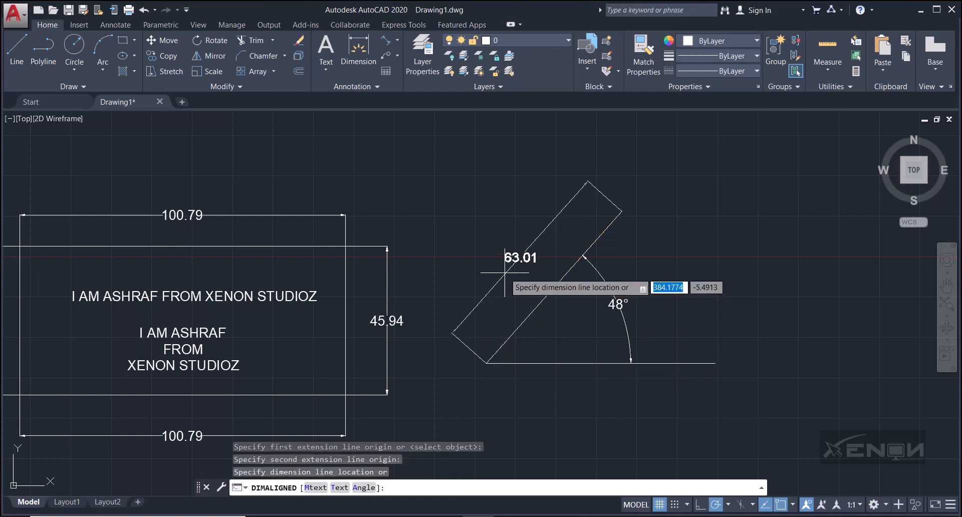
pyautogui.click(511, 269)
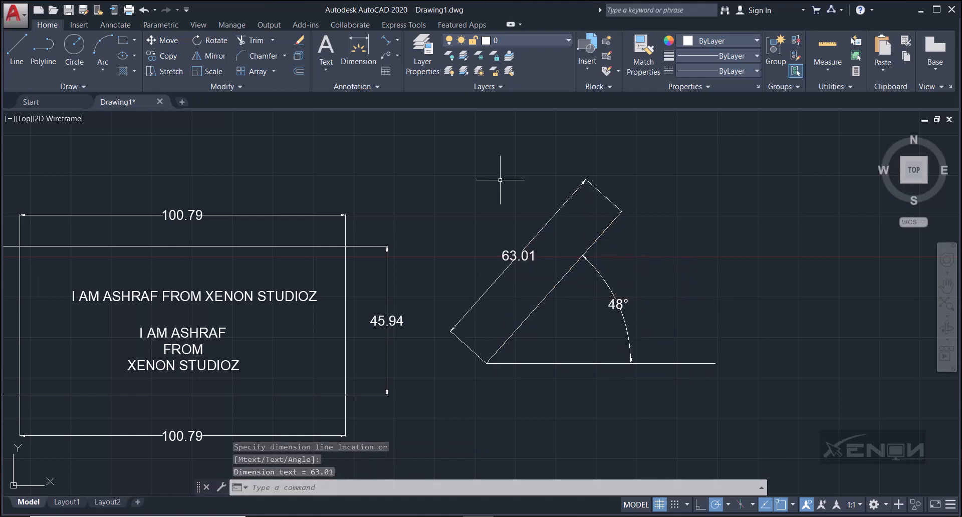
# Draw a circle with a radius of about 25.5 to the right of the angle.
pyautogui.click(397, 41)
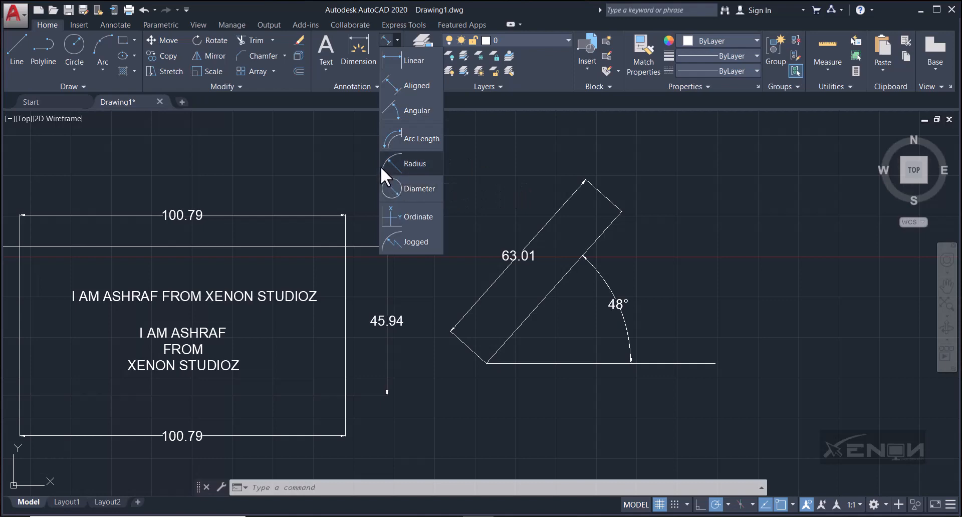
pyautogui.click(555, 171)
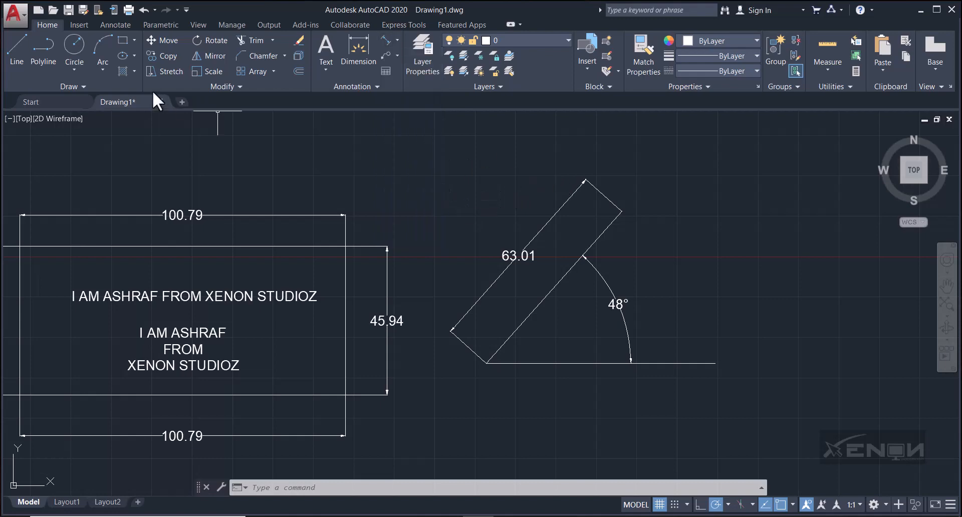
pyautogui.click(74, 46)
pyautogui.moveTo(616, 210); pyautogui.dragTo(446, 198, button='middle')
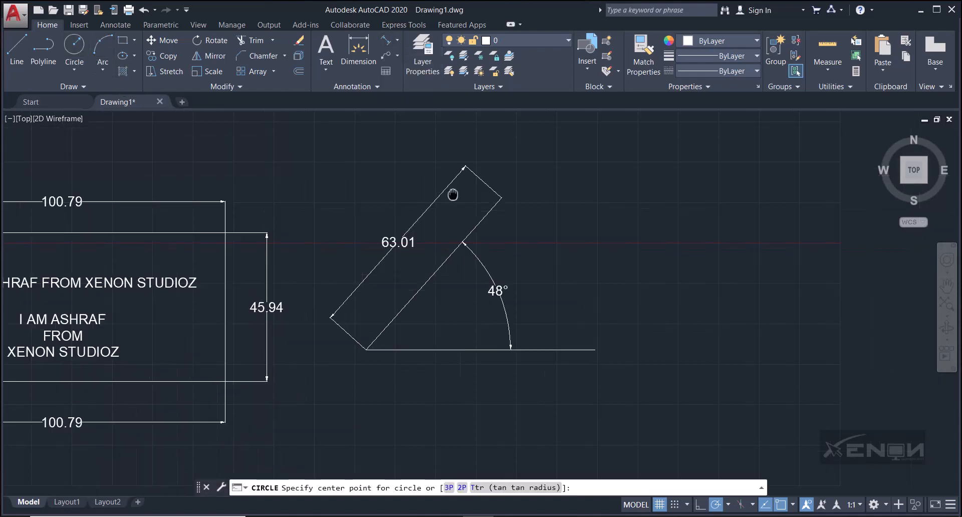
pyautogui.scroll(-2, 445, 198)
pyautogui.click(584, 259)
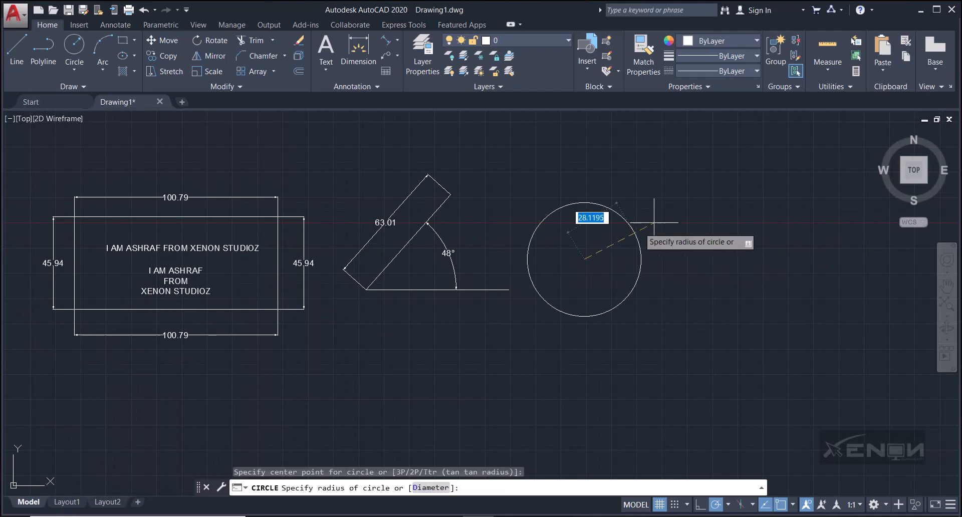
pyautogui.click(627, 230)
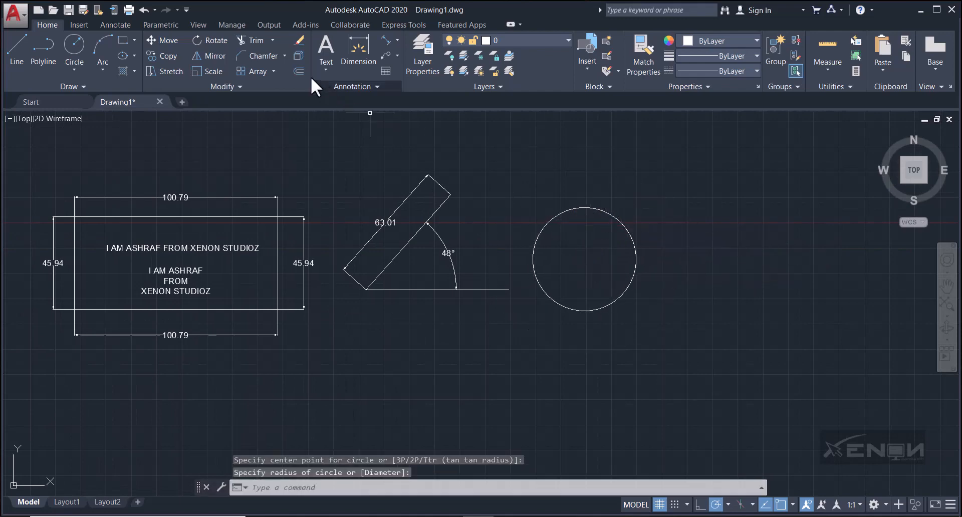
# Add a radius dimension to the circle, placing its text inside near the centre.
pyautogui.click(395, 41)
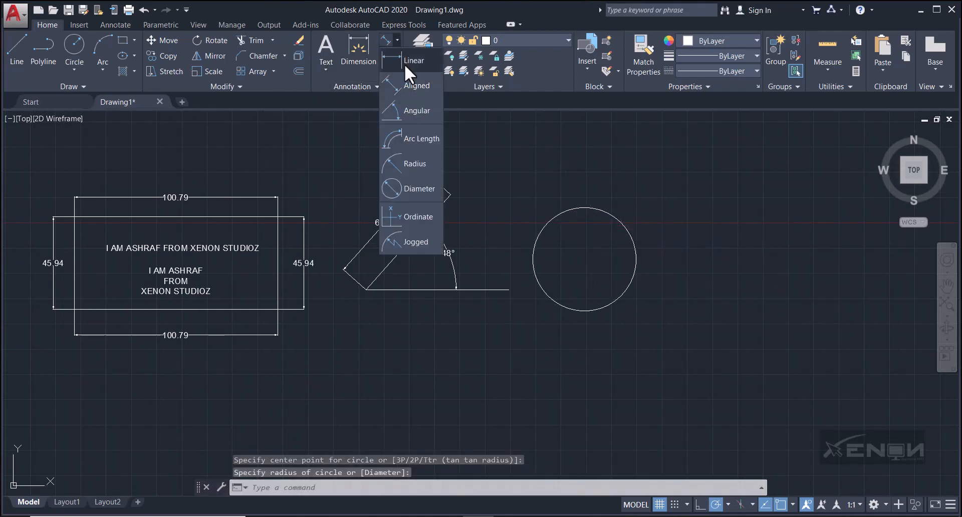
pyautogui.click(408, 159)
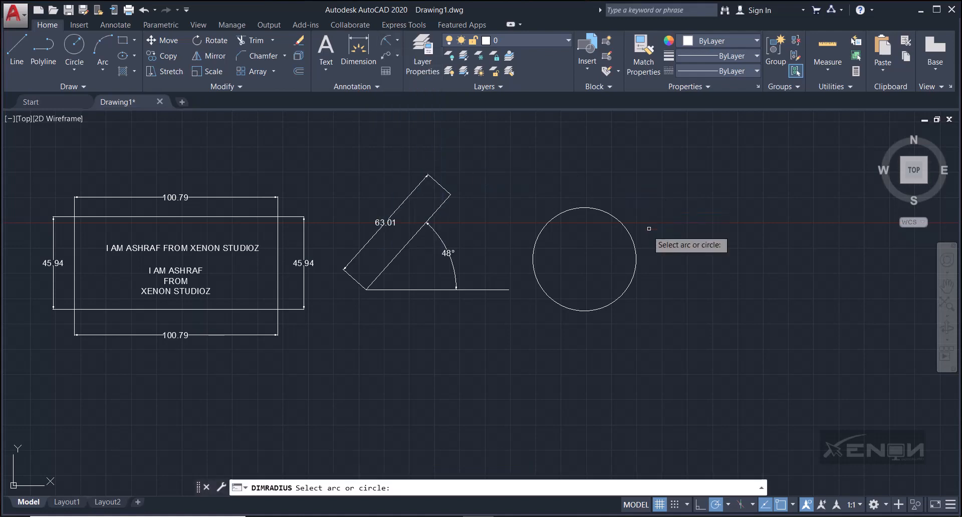
pyautogui.click(630, 236)
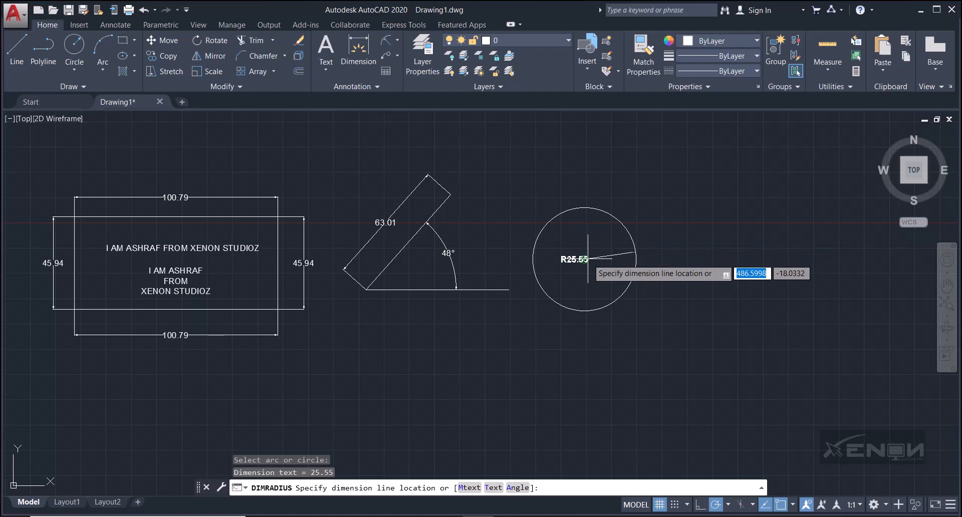
pyautogui.click(573, 267)
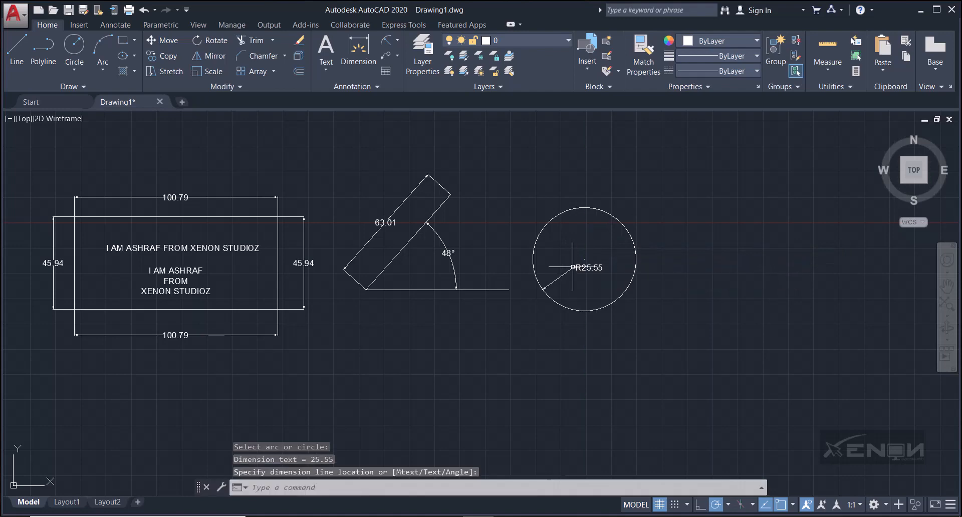
# Draw a three-point arc with a radius of about 24.4 to the right of the circle, bulging toward the upper right.
pyautogui.scroll(6, 596, 271)
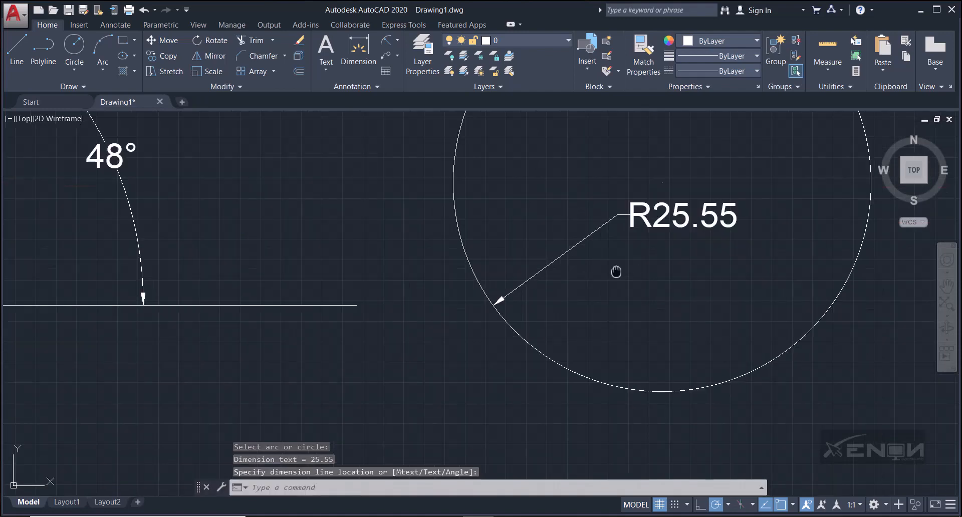
pyautogui.moveTo(616, 271); pyautogui.dragTo(545, 323, button='middle')
pyautogui.scroll(-3, 626, 251)
pyautogui.moveTo(635, 232)
pyautogui.mouseDown(button='middle')
pyautogui.moveTo(591, 256)
pyautogui.moveTo(466, 265)
pyautogui.mouseUp(button='middle')
pyautogui.click(103, 51)
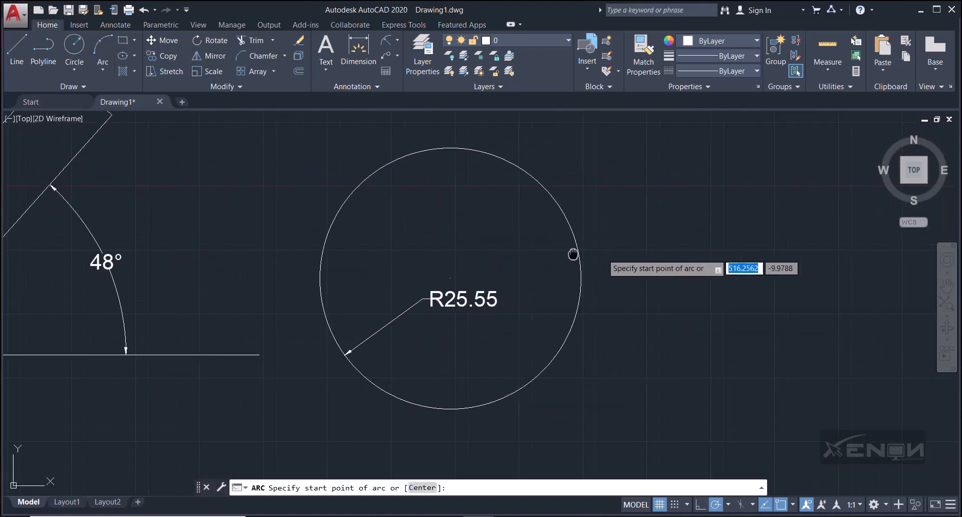
pyautogui.moveTo(637, 256); pyautogui.dragTo(497, 255, button='middle')
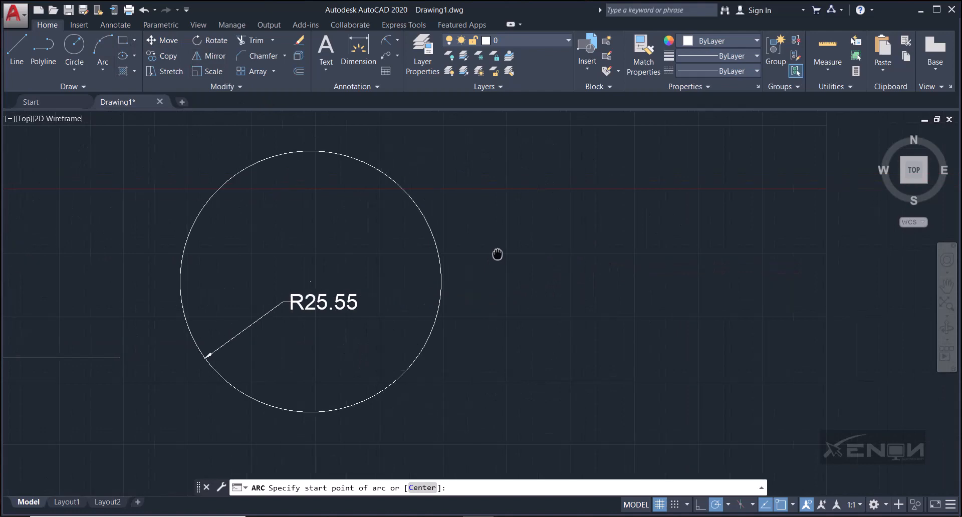
pyautogui.click(567, 239)
pyautogui.click(697, 199)
pyautogui.click(780, 360)
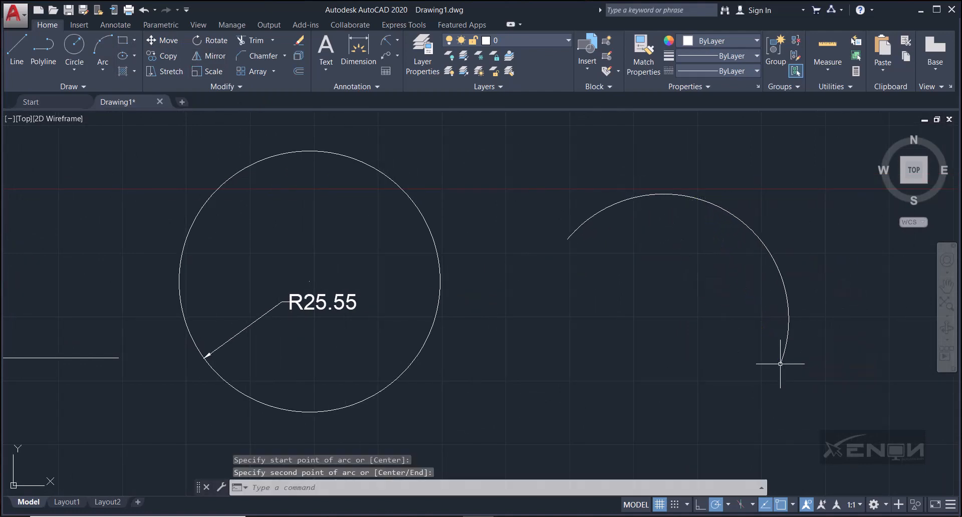
# Add a radius dimension to the arc, placing its text inside the curve near the arc's centre.
pyautogui.moveTo(794, 314); pyautogui.dragTo(677, 327, button='middle')
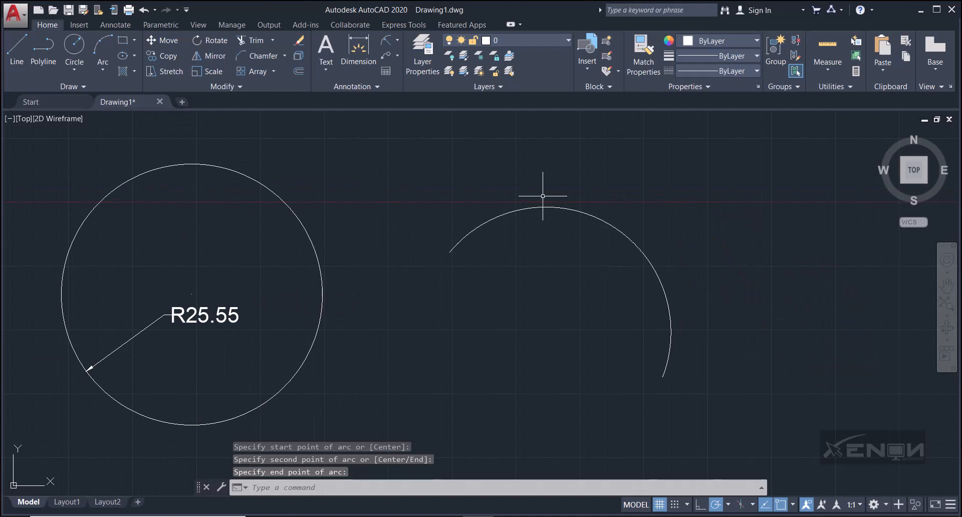
pyautogui.click(382, 39)
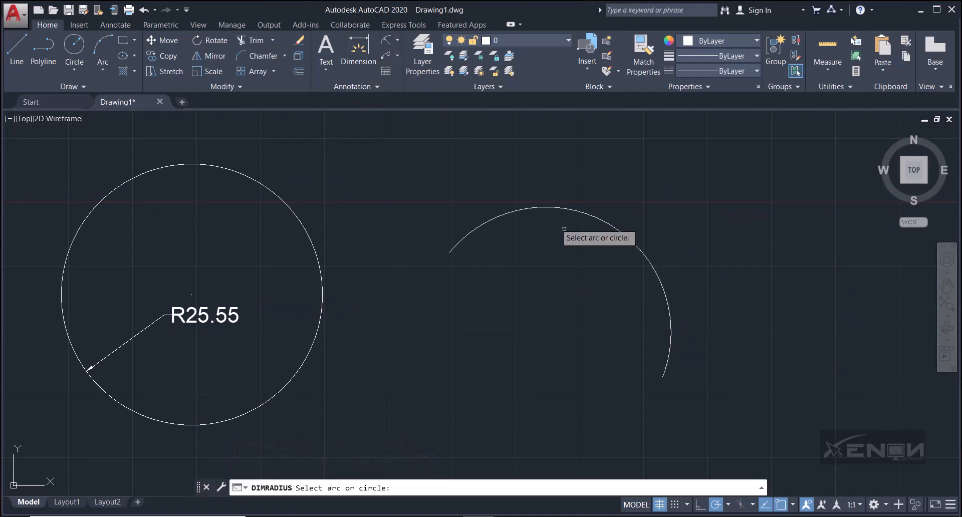
pyautogui.click(586, 214)
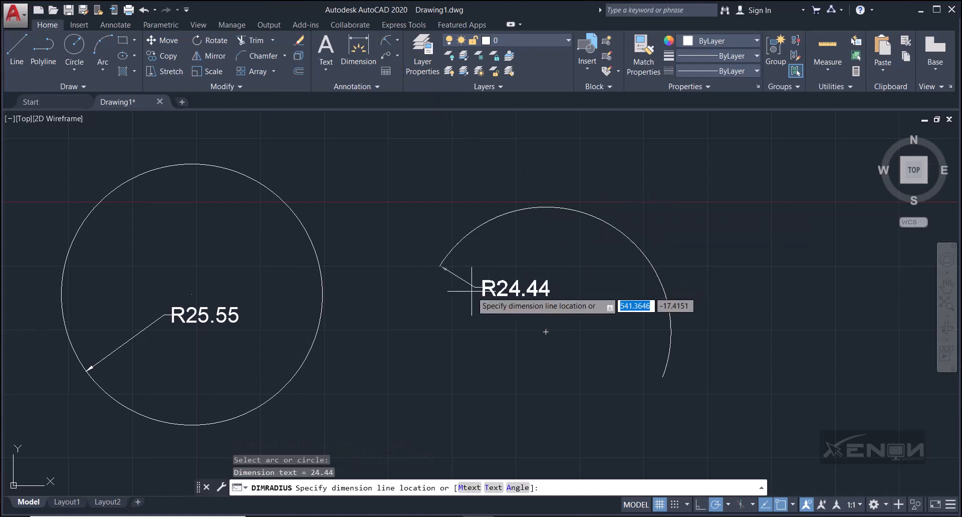
pyautogui.click(541, 309)
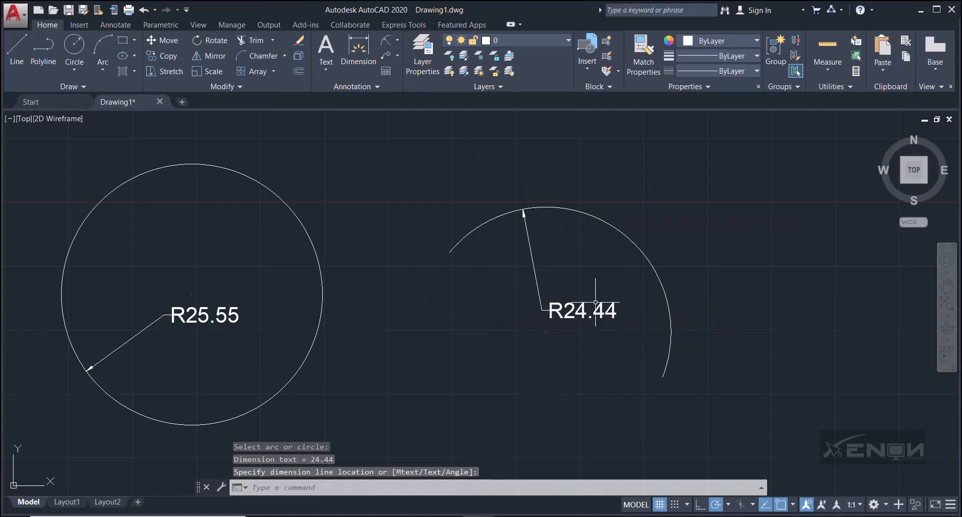
# Add an arc length dimension to the arc, placing it just outside the curve.
pyautogui.click(396, 41)
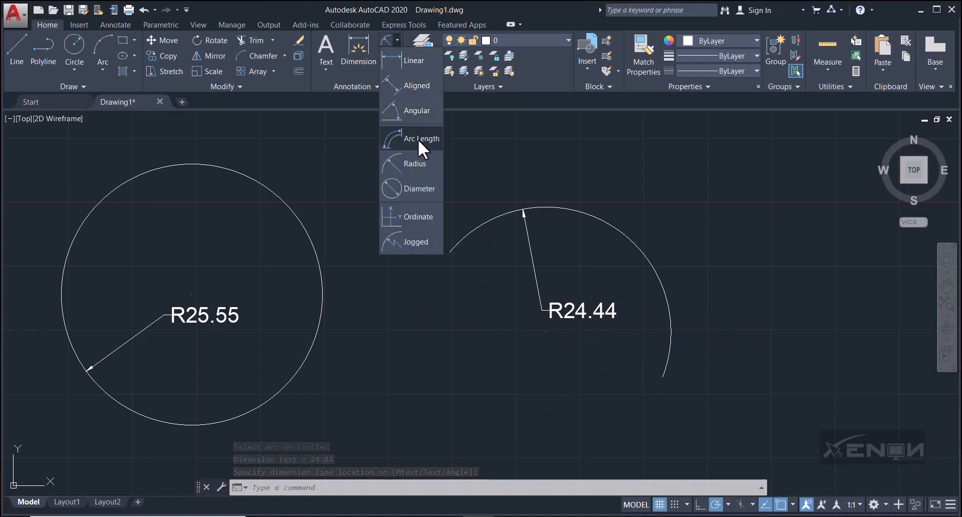
pyautogui.click(393, 138)
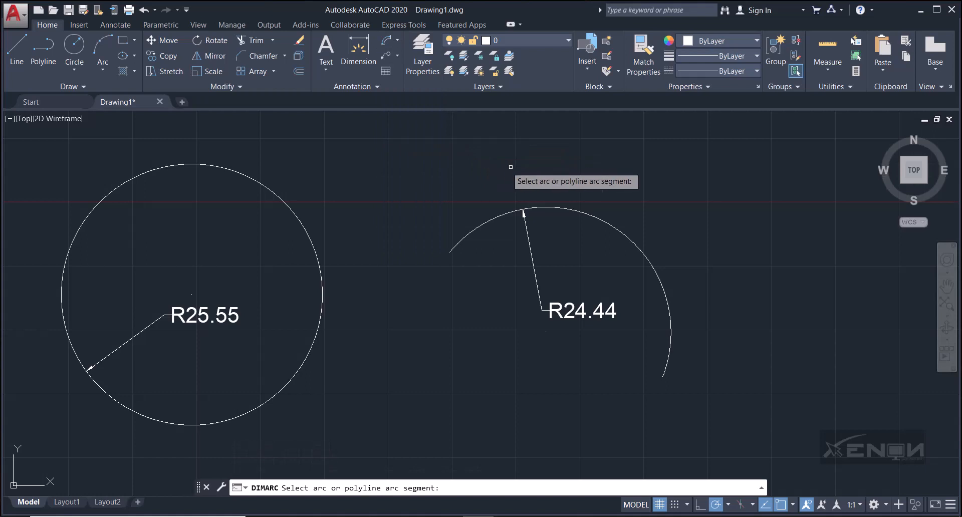
pyautogui.click(602, 222)
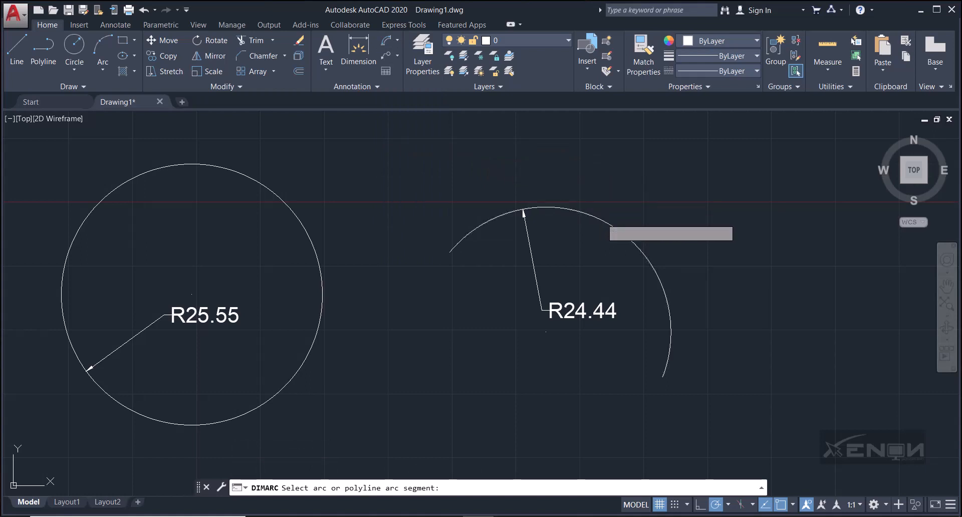
pyautogui.click(610, 195)
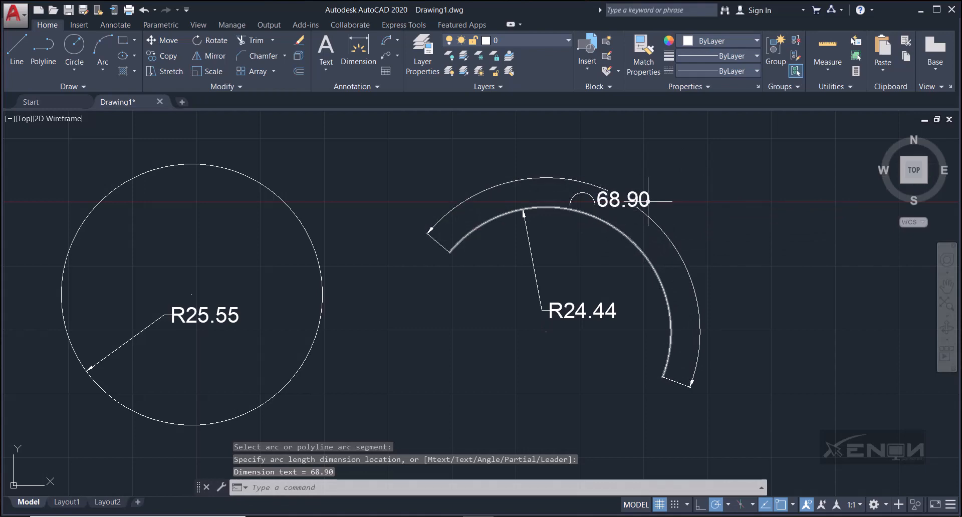
# Examine the available dimension types and look over the dimensioned shapes, ending at the rectangle with the text.
pyautogui.click(396, 41)
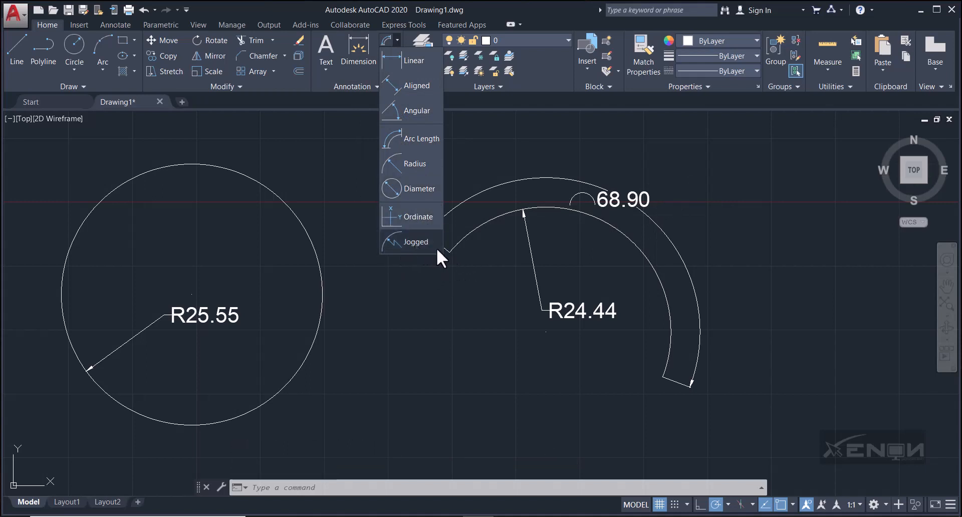
pyautogui.click(419, 294)
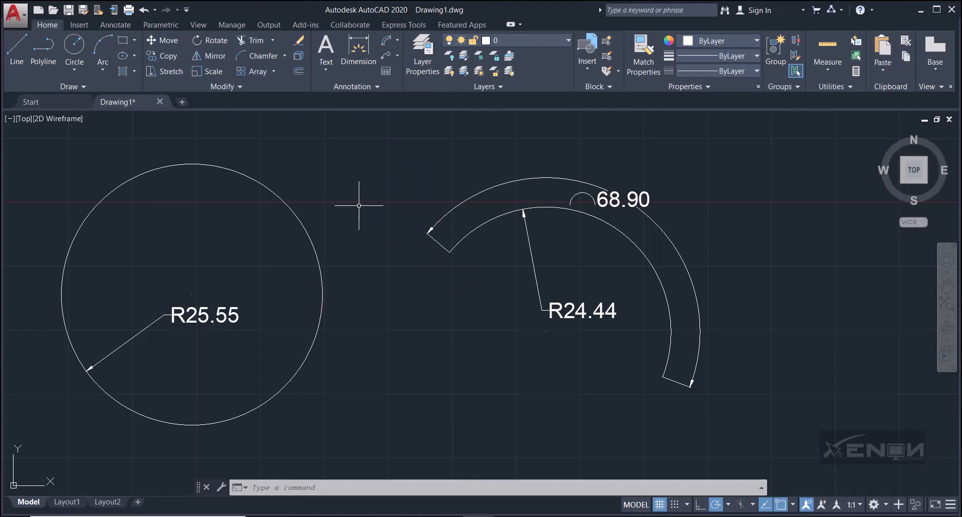
pyautogui.scroll(-3, 359, 206)
pyautogui.scroll(-2, 370, 215)
pyautogui.moveTo(376, 243)
pyautogui.mouseDown(button='middle')
pyautogui.moveTo(382, 267)
pyautogui.moveTo(339, 275)
pyautogui.mouseUp(button='middle')
pyautogui.moveTo(399, 260); pyautogui.dragTo(377, 253, button='middle')
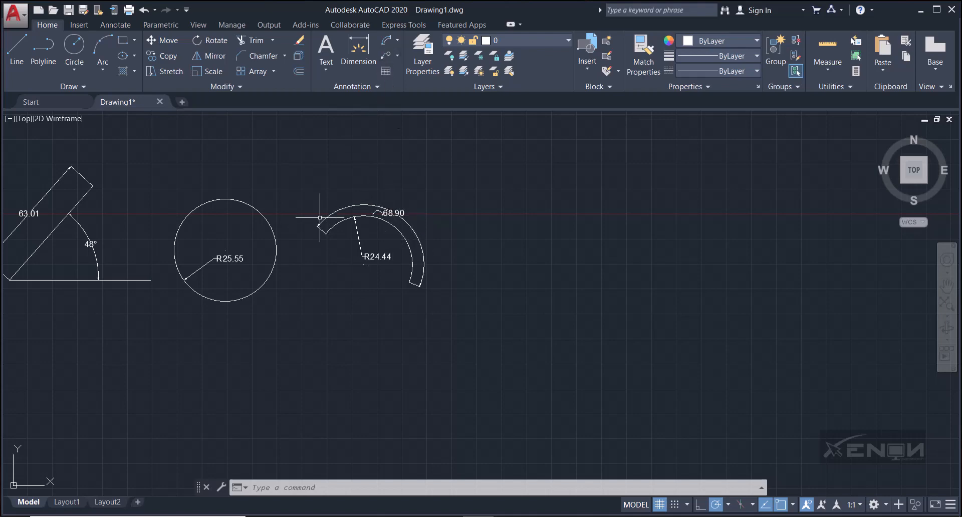
pyautogui.moveTo(427, 244); pyautogui.dragTo(392, 241, button='middle')
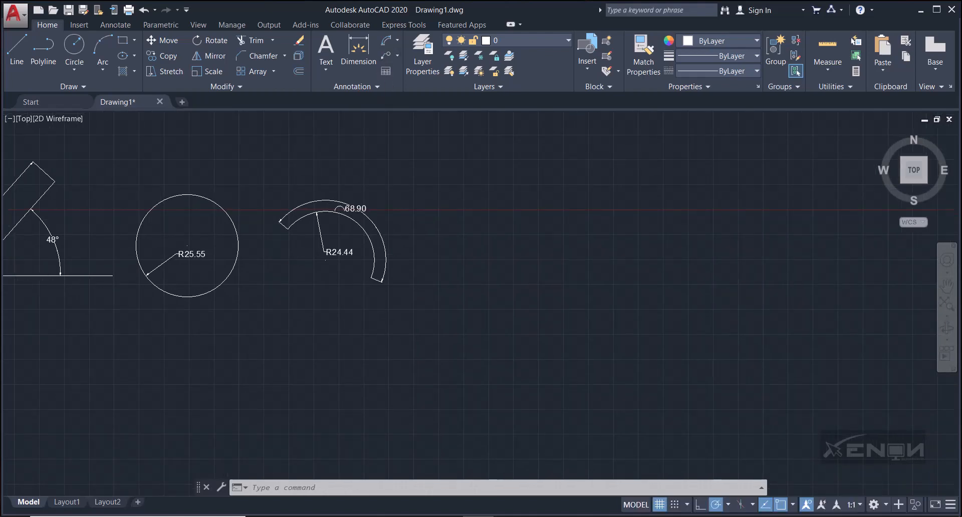
pyautogui.scroll(-6, 392, 241)
pyautogui.scroll(6, 278, 260)
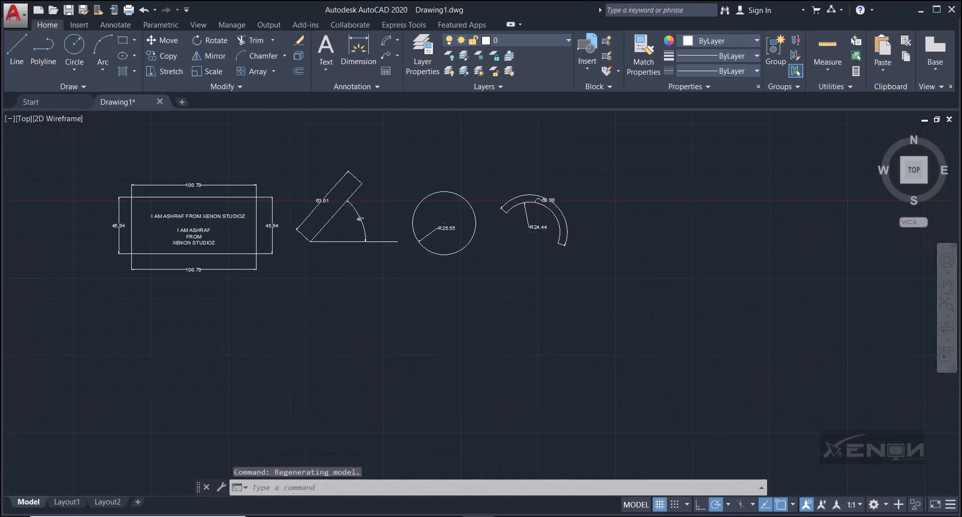
pyautogui.moveTo(227, 237)
pyautogui.mouseDown(button='middle')
pyautogui.moveTo(434, 256)
pyautogui.moveTo(475, 293)
pyautogui.mouseUp(button='middle')
pyautogui.scroll(2, 458, 260)
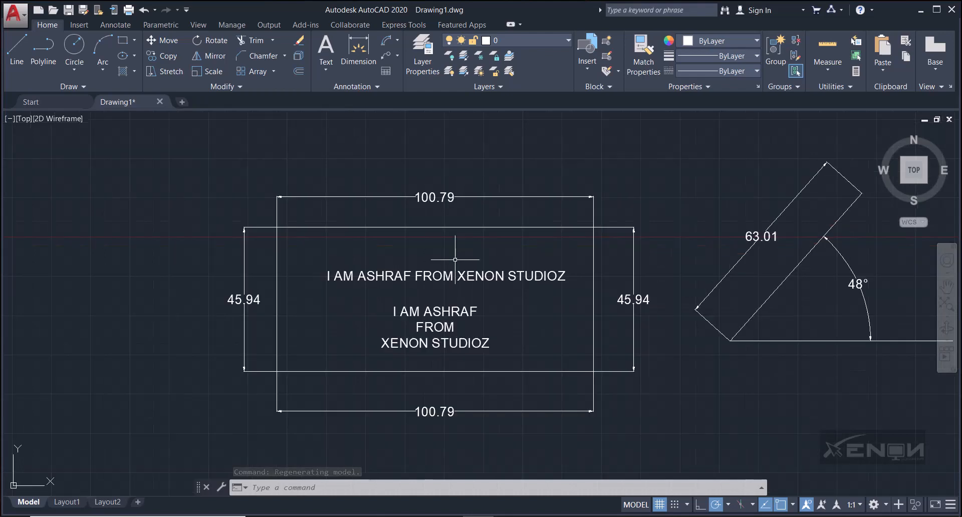
pyautogui.moveTo(528, 326); pyautogui.dragTo(523, 325, button='middle')
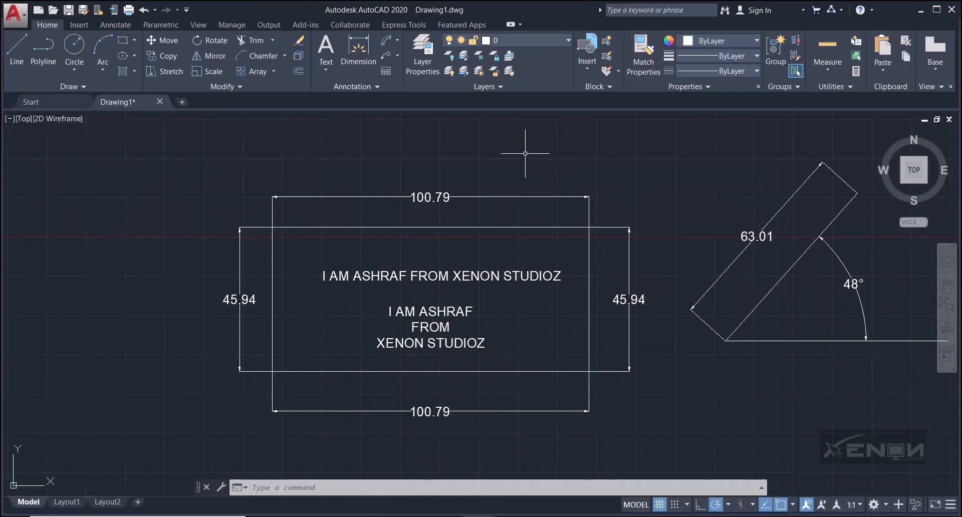
# Add a multileader pointing to the rectangle's upper-right corner, landing above and to the right, with the text CORNER.
pyautogui.click(394, 53)
pyautogui.click(395, 53)
pyautogui.click(385, 54)
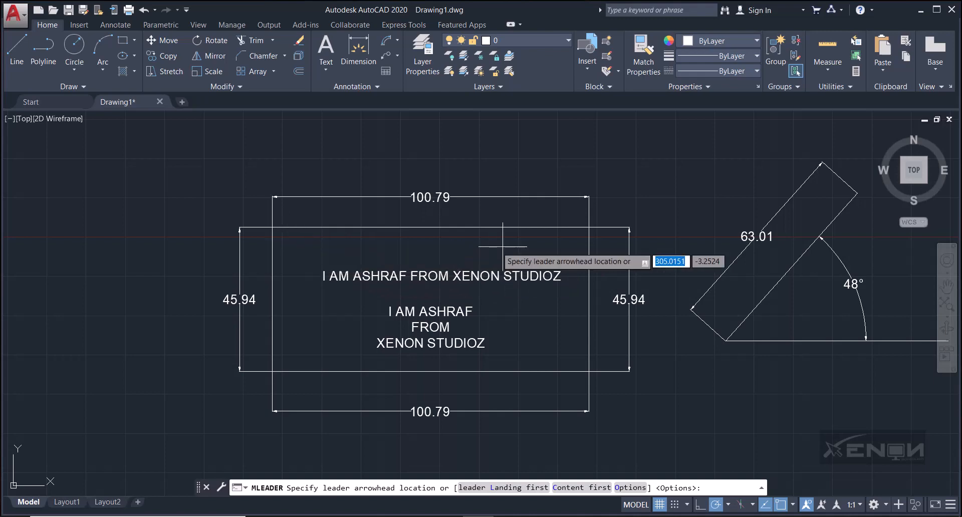
pyautogui.click(584, 228)
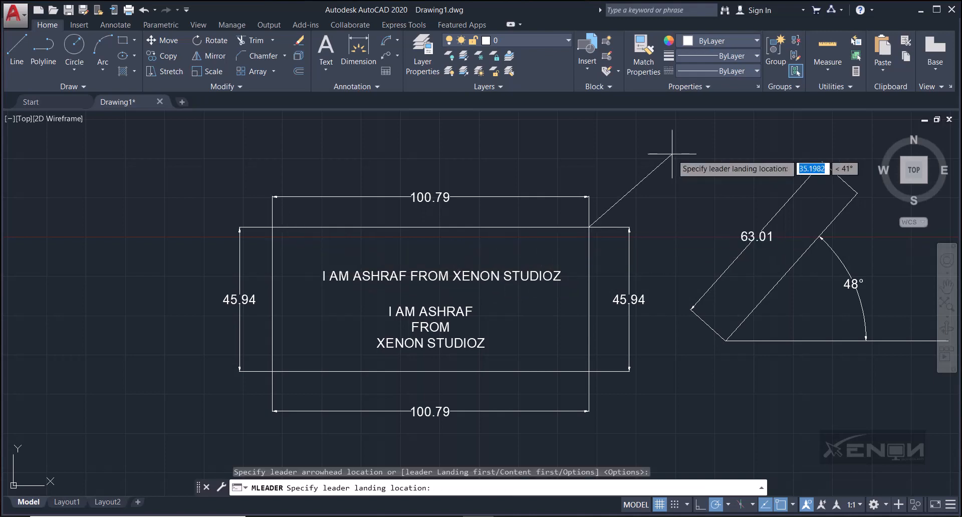
pyautogui.moveTo(662, 157); pyautogui.dragTo(556, 196, button='middle')
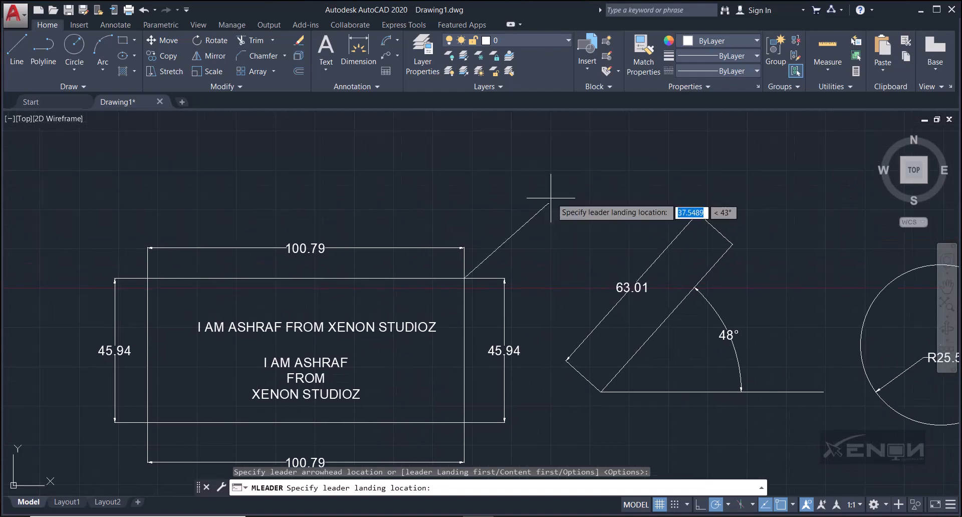
pyautogui.click(563, 173)
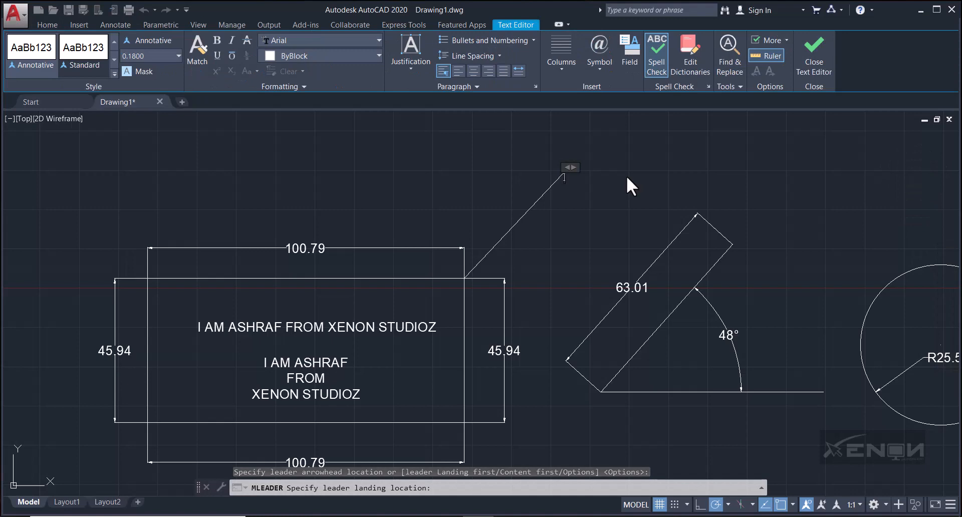
pyautogui.write('CORN')
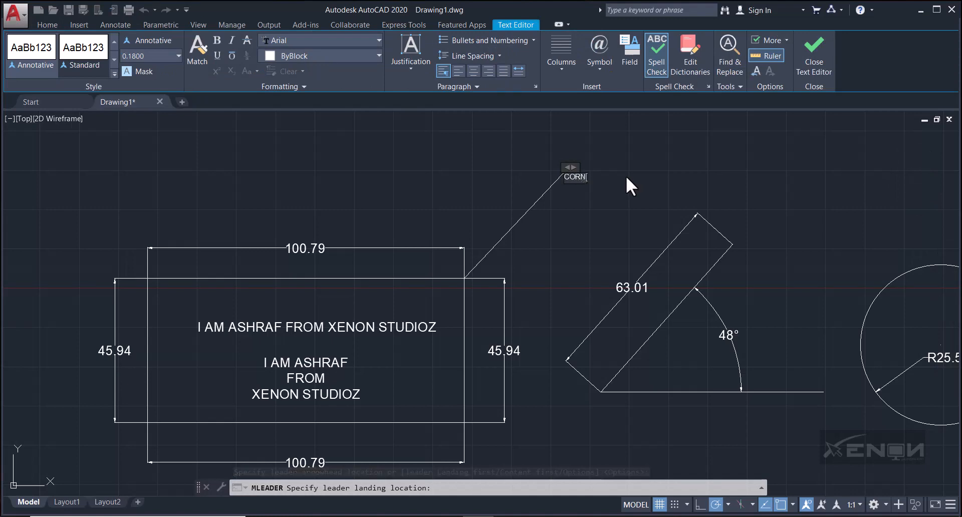
pyautogui.write('ER')
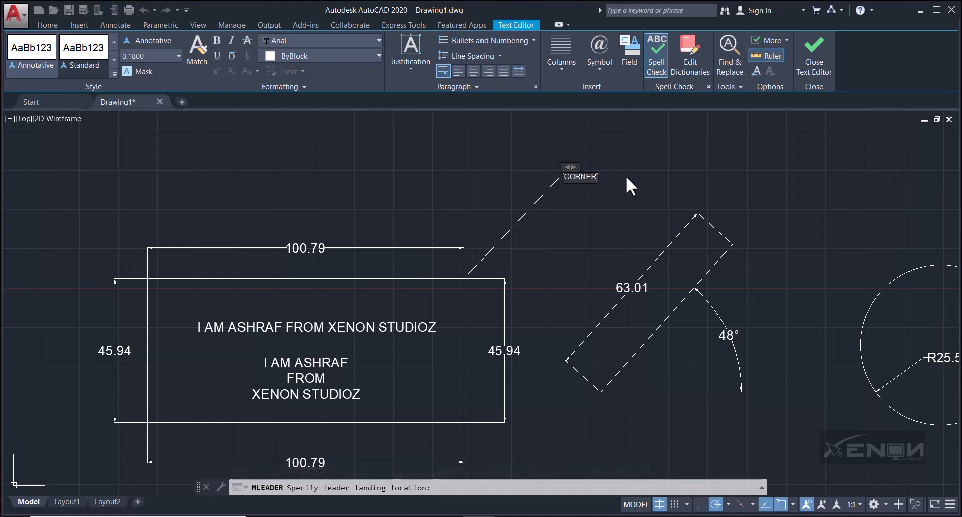
pyautogui.click(596, 216)
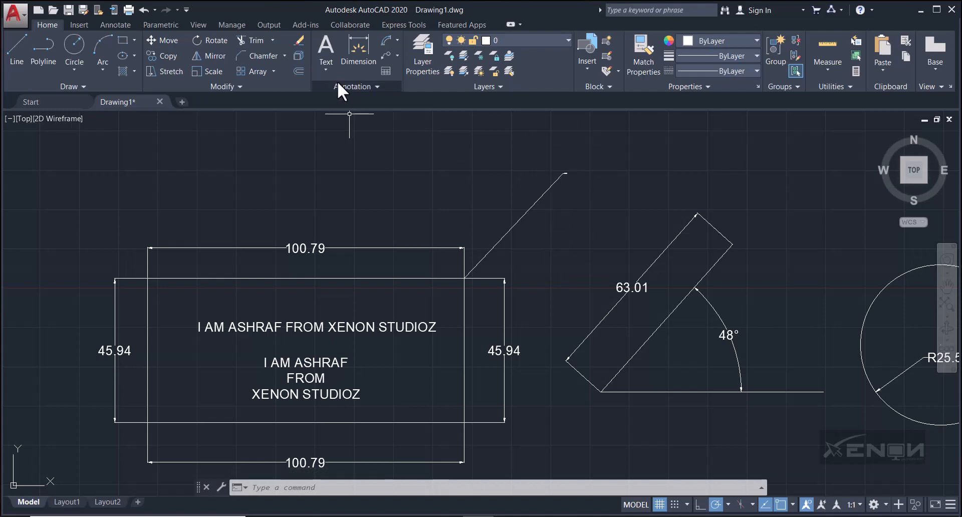
# Modify the Standard multileader style by enlarging its text height and setting its specified scale to 5.
pyautogui.click(376, 87)
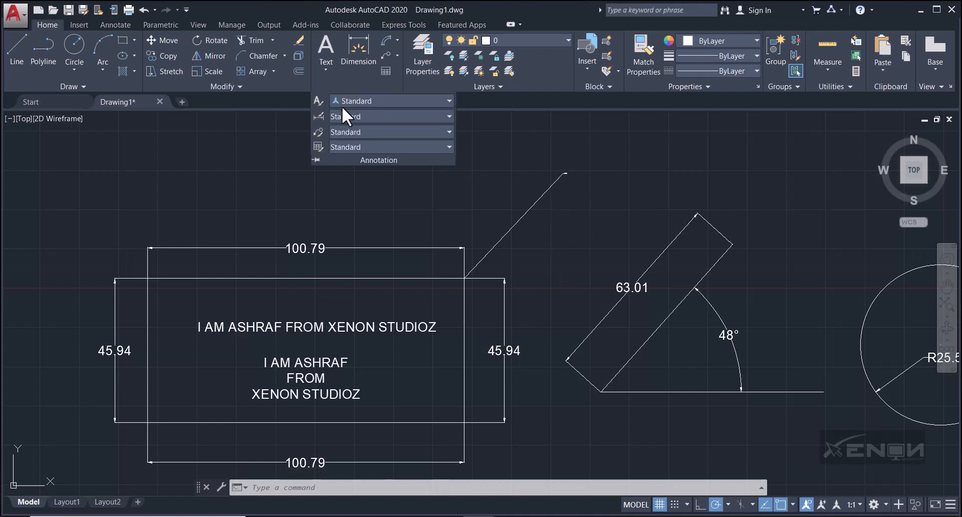
pyautogui.click(317, 132)
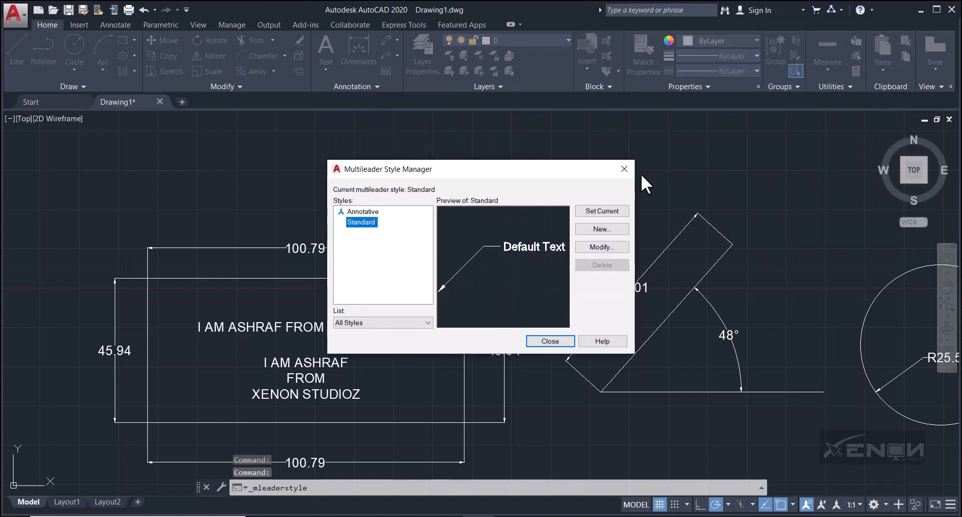
pyautogui.click(591, 247)
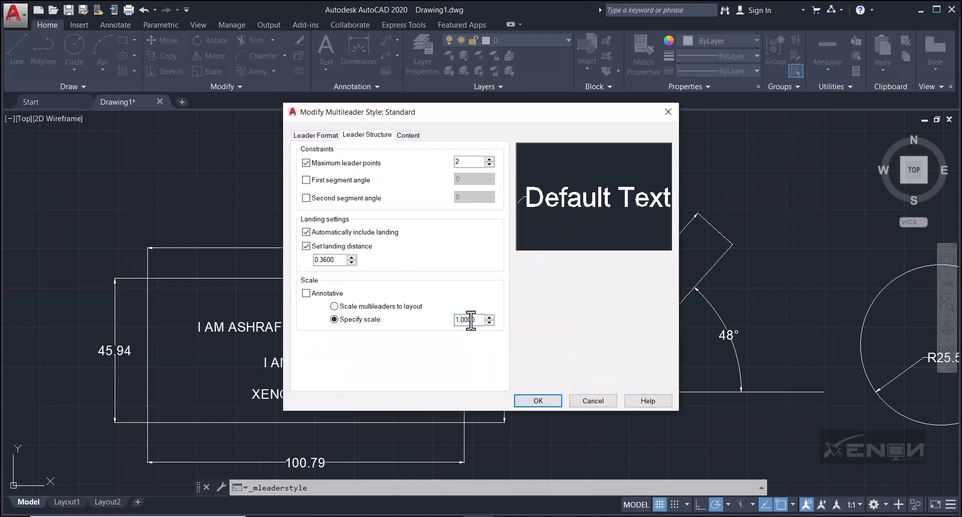
pyautogui.moveTo(474, 320); pyautogui.dragTo(442, 320)
pyautogui.write('5')
pyautogui.click(538, 401)
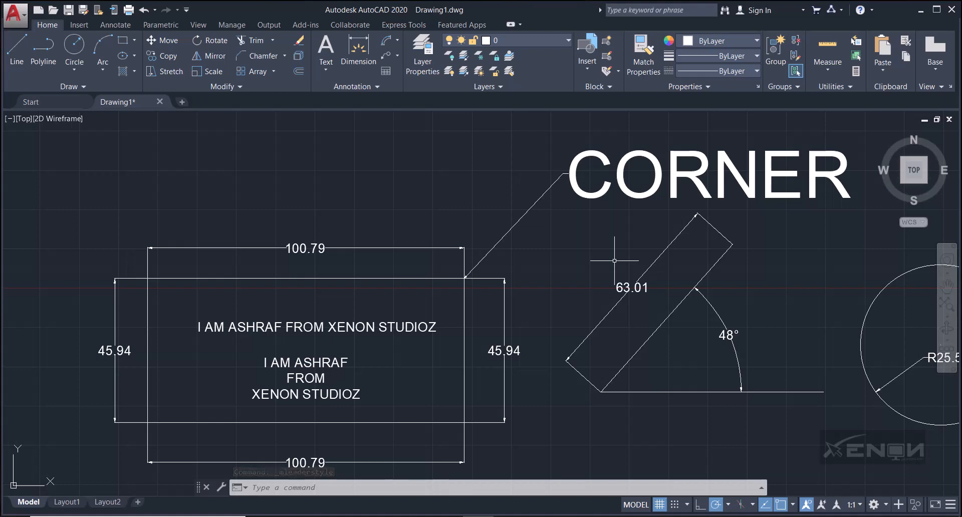
# Set the Standard multileader style's specified scale to 1.
pyautogui.click(366, 89)
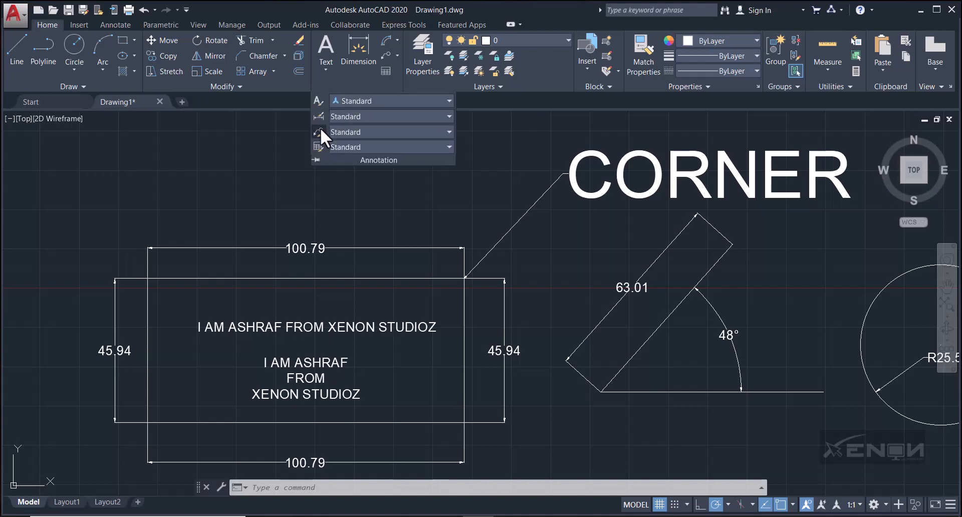
pyautogui.click(320, 129)
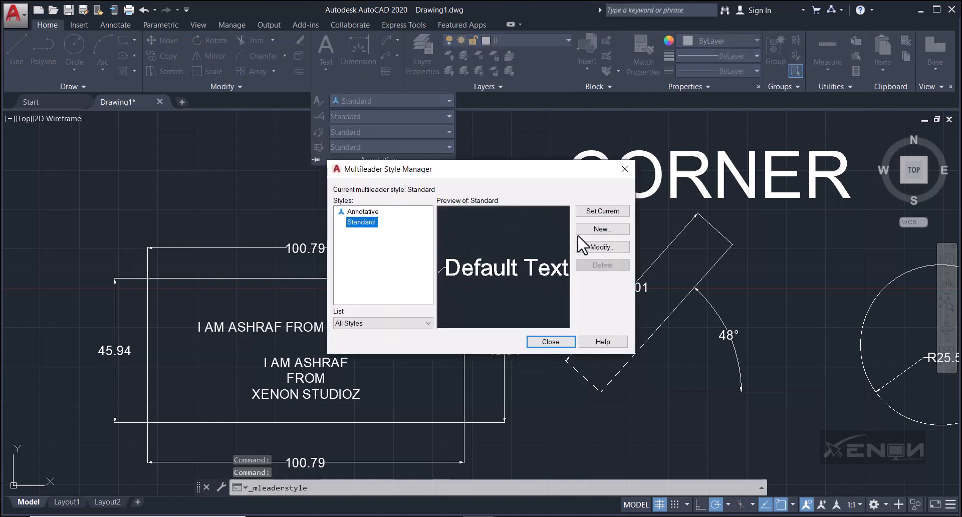
pyautogui.click(596, 245)
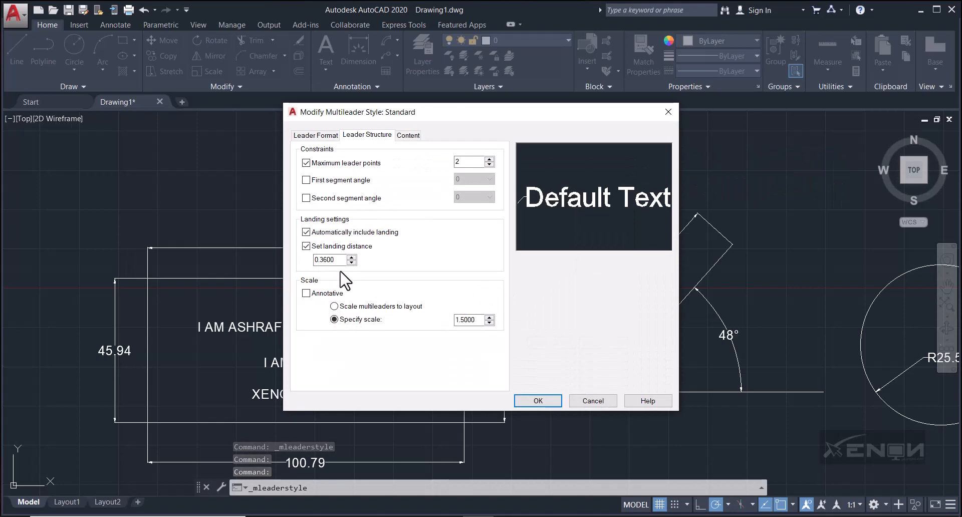
pyautogui.moveTo(482, 320); pyautogui.dragTo(441, 324)
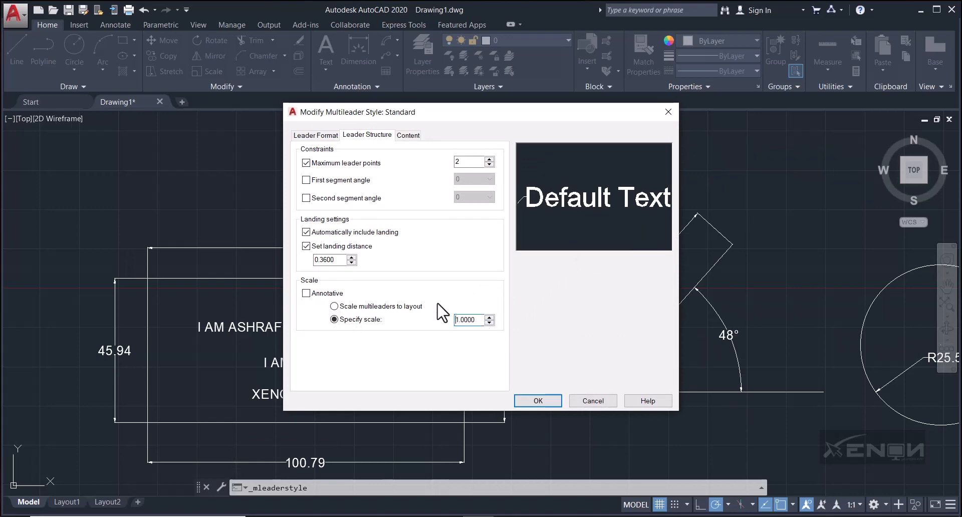
pyautogui.click(537, 401)
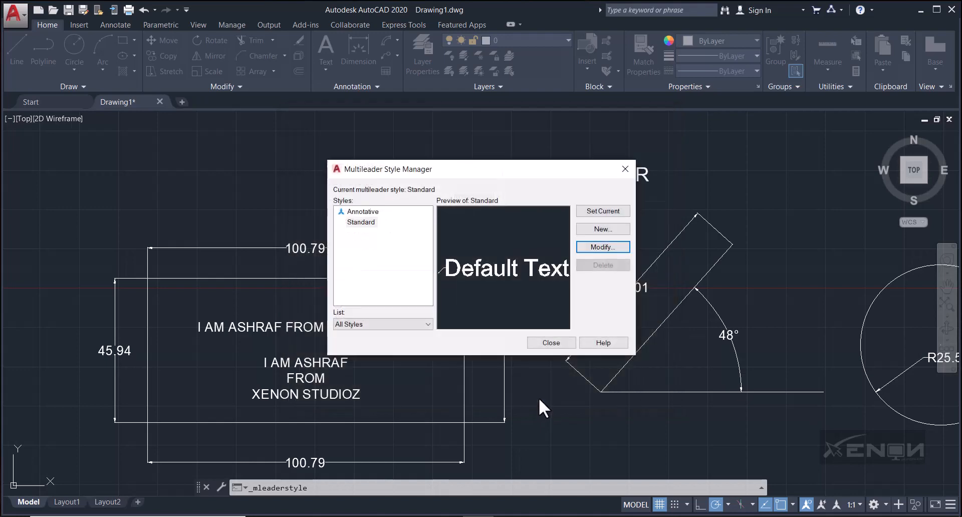
pyautogui.click(551, 344)
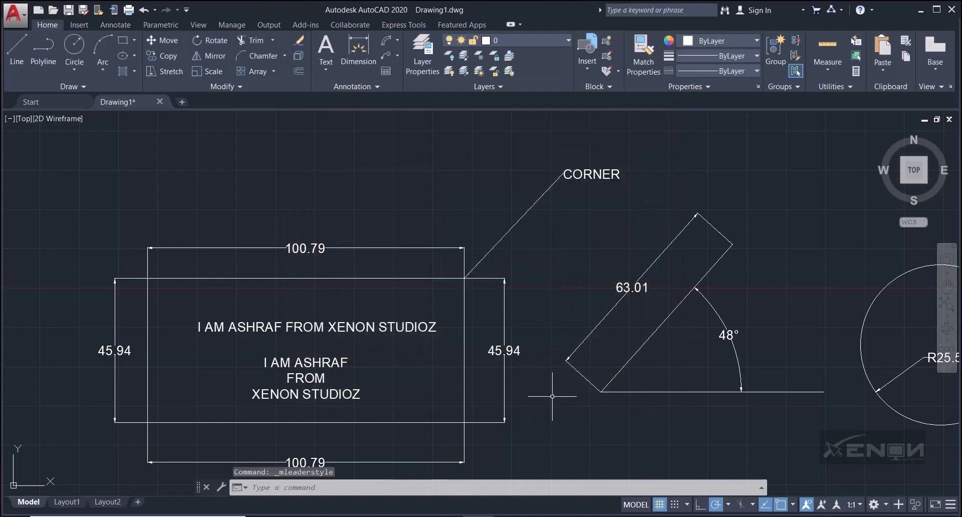
# Set the arrowhead size of the Standard multileader style to 1.
pyautogui.scroll(2, 469, 279)
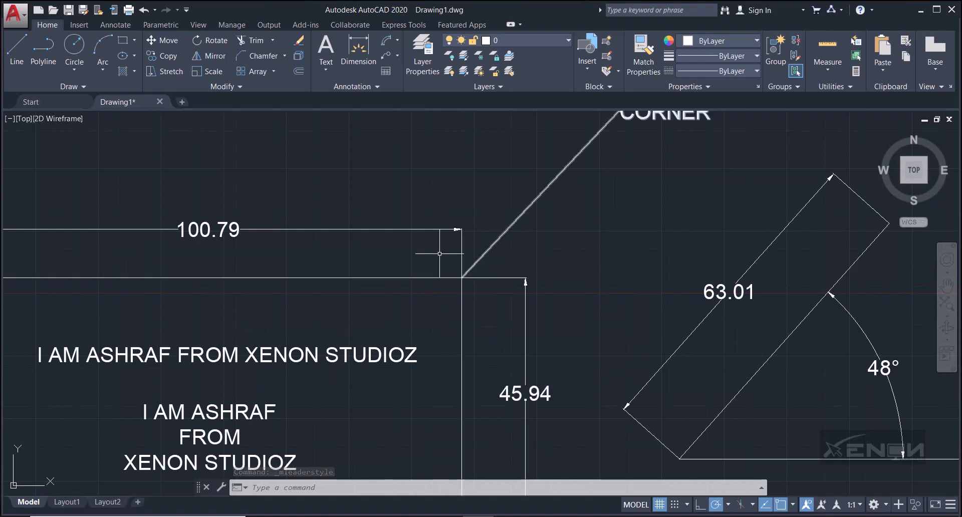
pyautogui.click(344, 90)
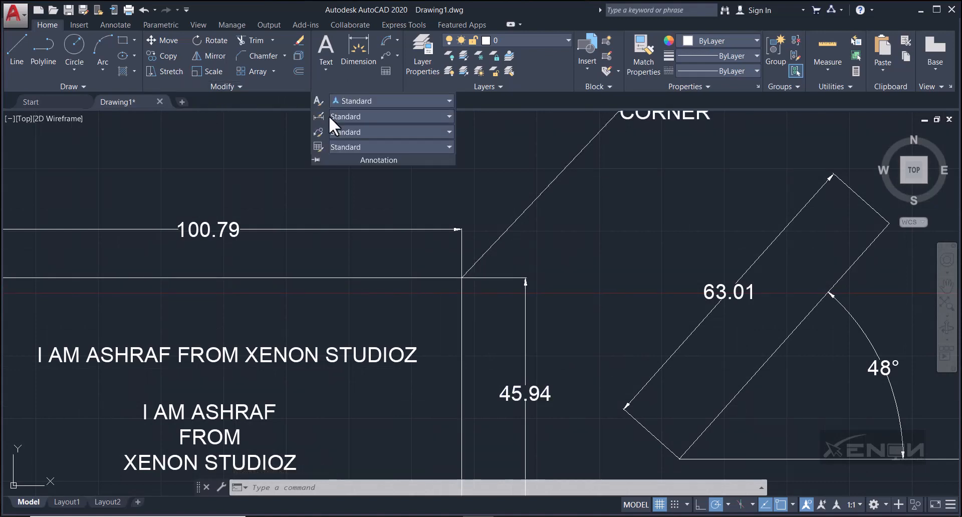
pyautogui.click(314, 130)
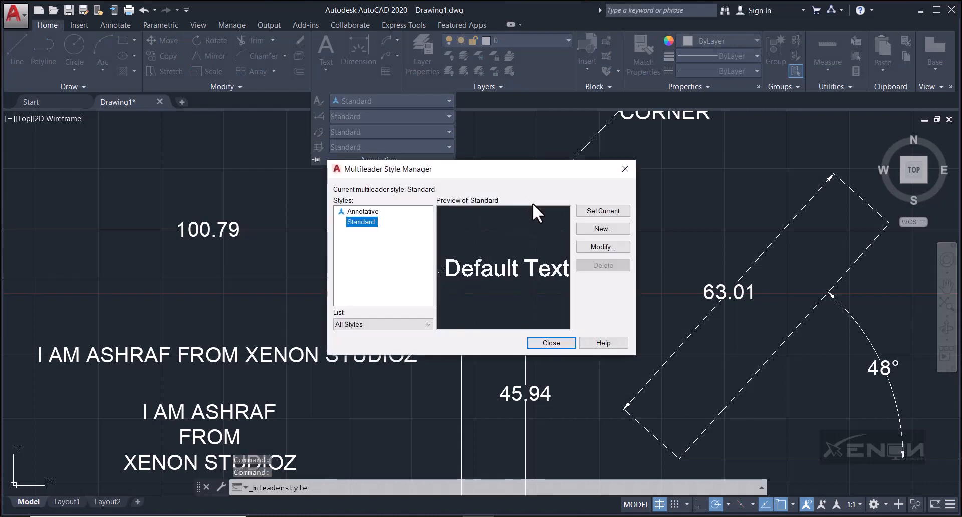
pyautogui.click(606, 246)
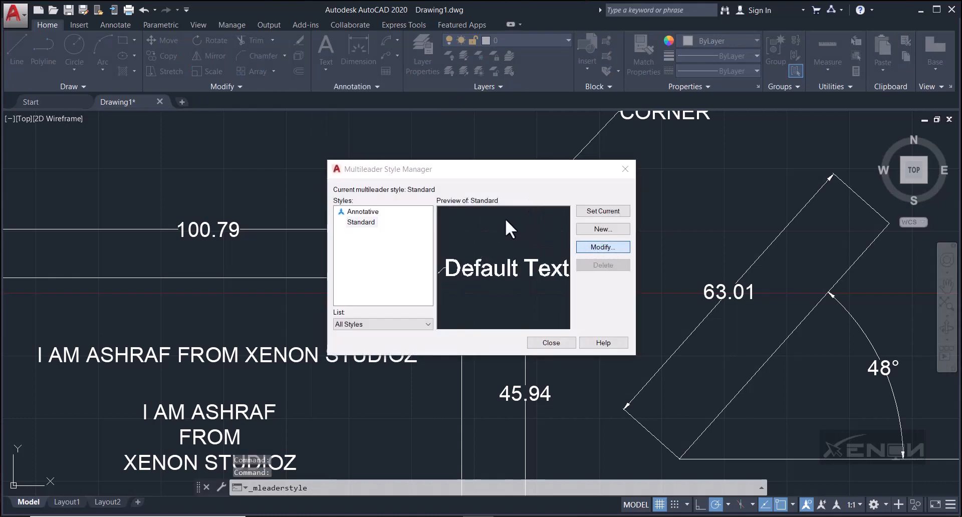
pyautogui.click(325, 135)
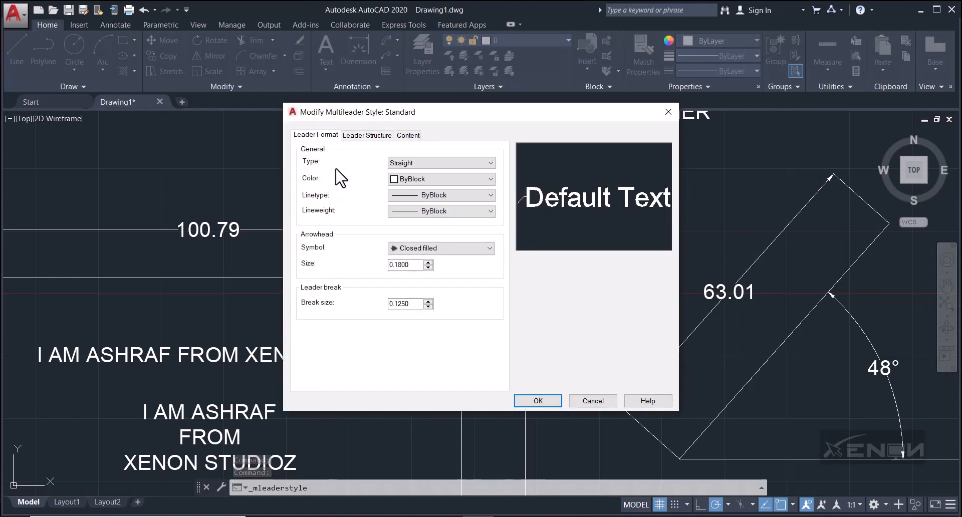
pyautogui.moveTo(409, 265); pyautogui.dragTo(385, 271)
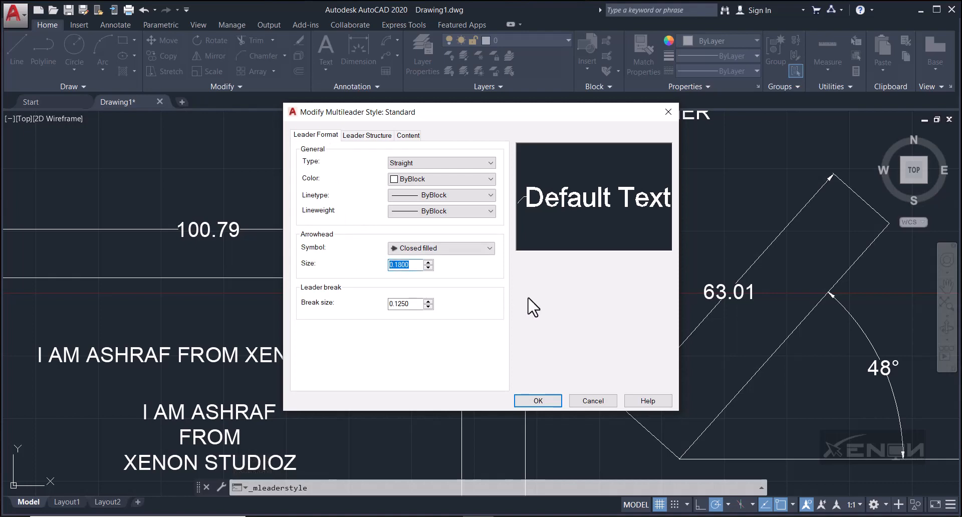
pyautogui.click(526, 399)
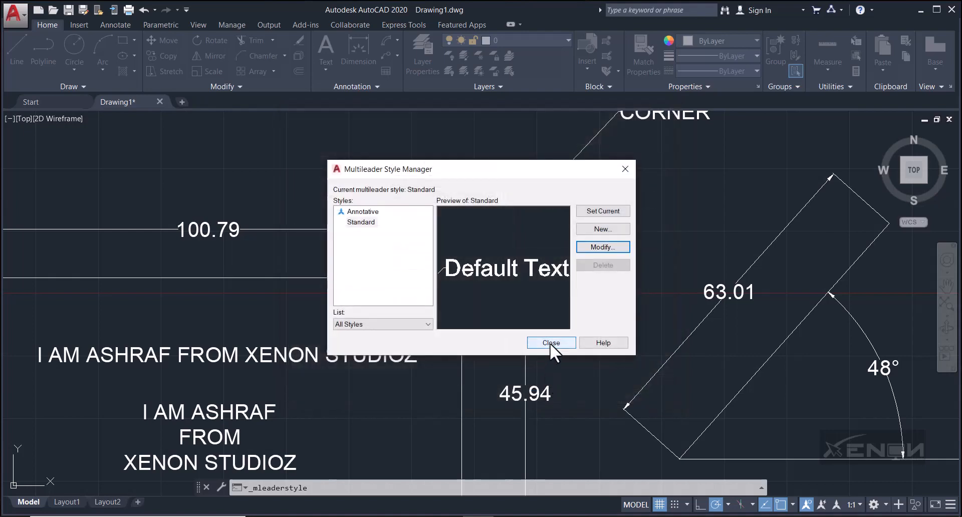
pyautogui.click(550, 342)
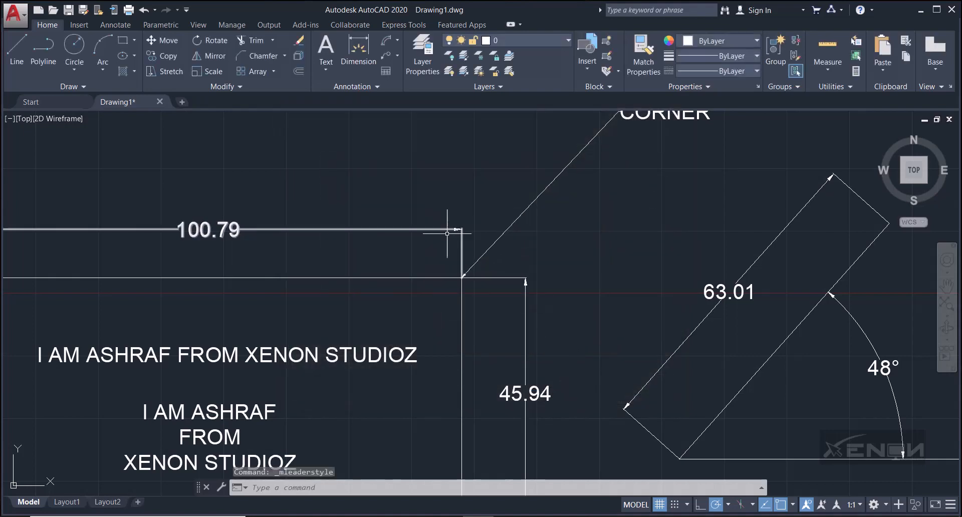
# Set the arrowhead size of the Standard multileader style to 1.5.
pyautogui.click(379, 86)
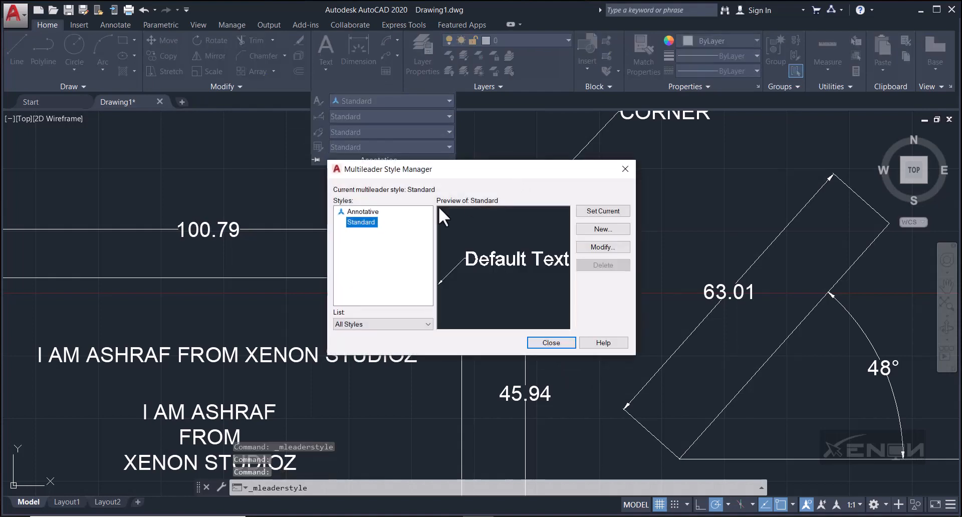
pyautogui.click(607, 248)
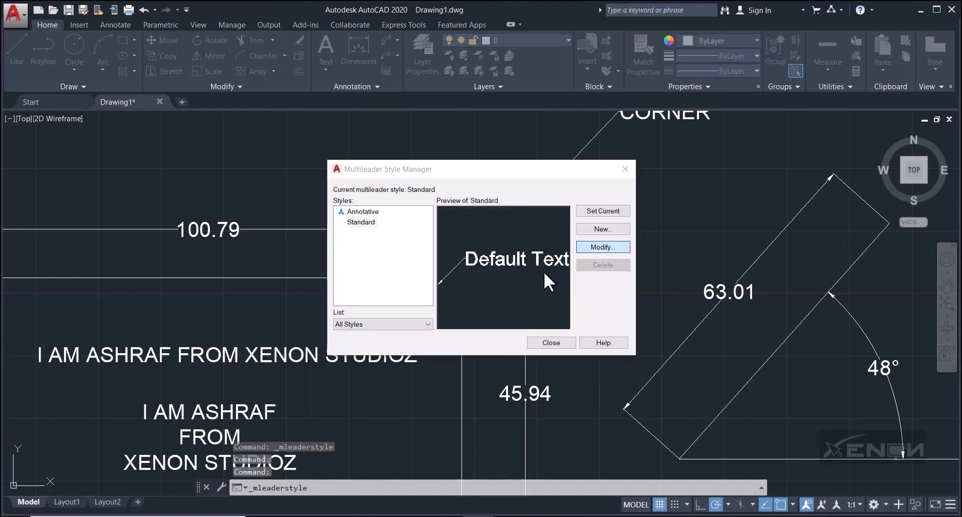
pyautogui.doubleClick(398, 265)
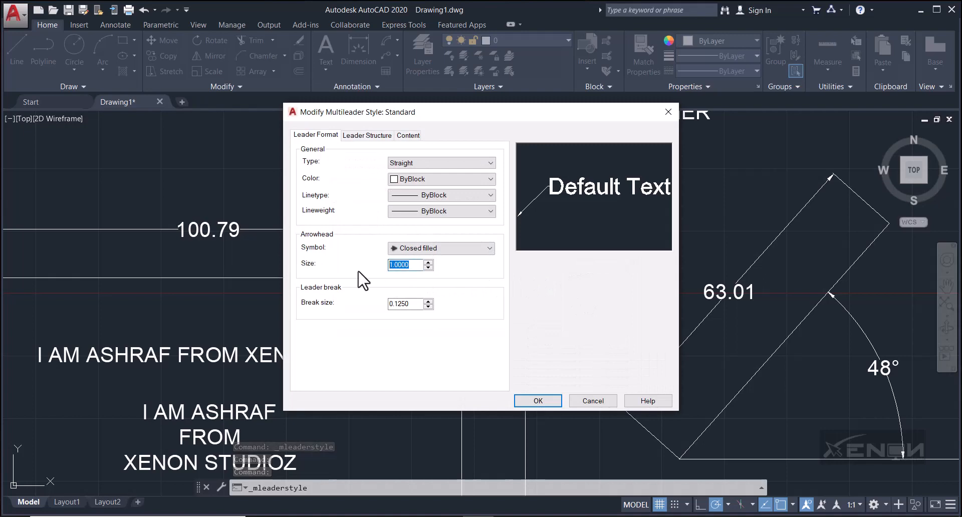
pyautogui.write('1.')
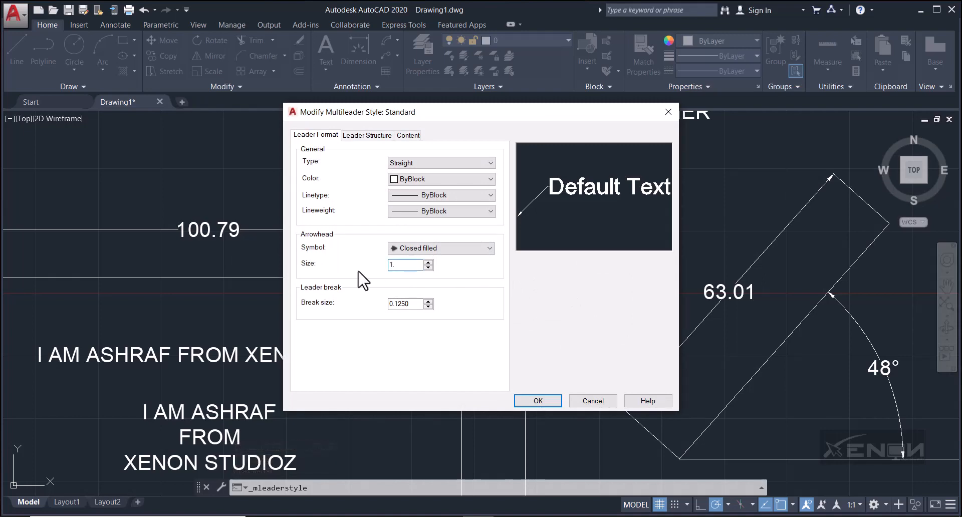
pyautogui.write('5')
pyautogui.click(530, 401)
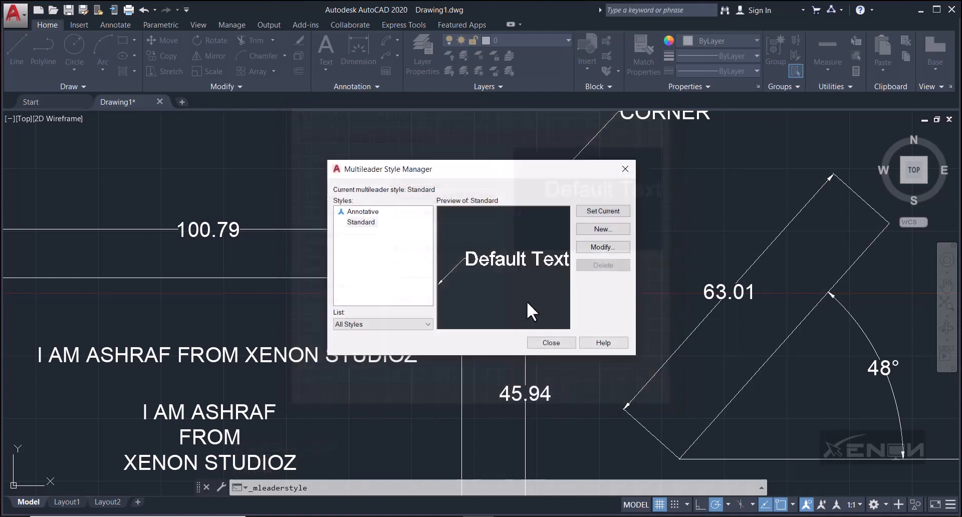
pyautogui.click(565, 342)
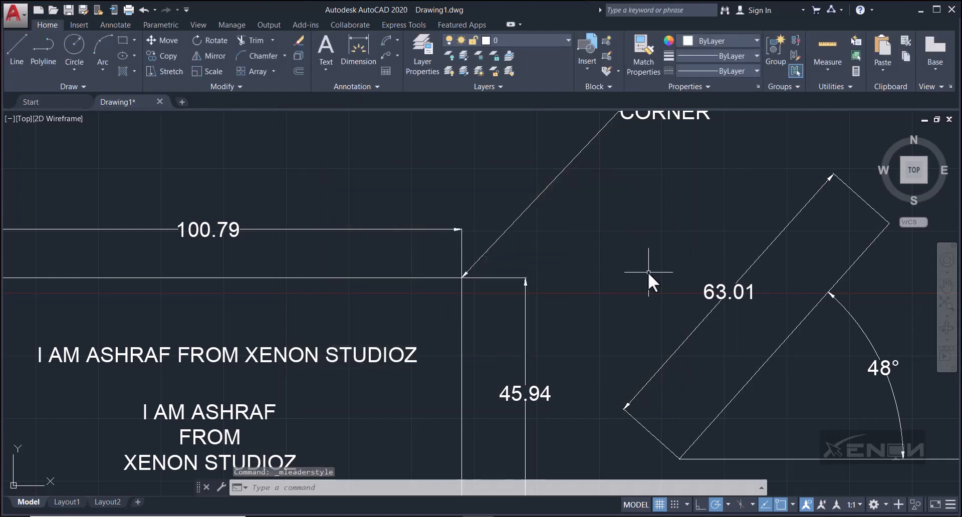
# Add a multileader pointing to the start of the rectangle's single-line text, landing above the rectangle, with the text NAME.
pyautogui.scroll(-4, 648, 272)
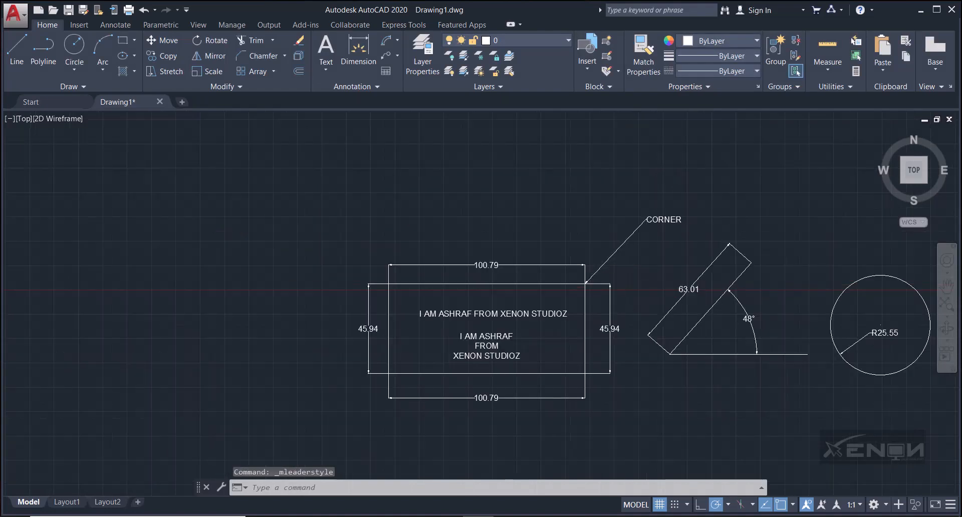
pyautogui.scroll(4, 621, 280)
pyautogui.scroll(-1, 646, 250)
pyautogui.scroll(-2, 655, 242)
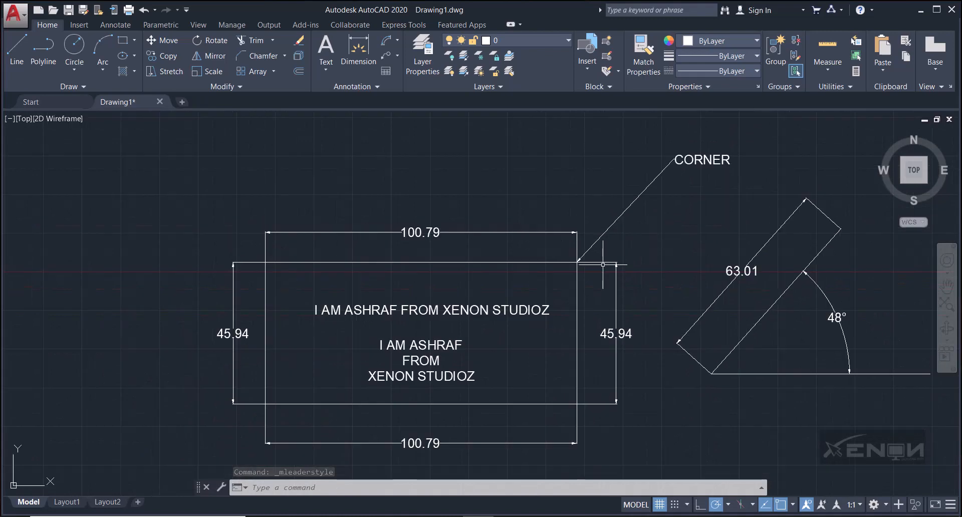
pyautogui.click(381, 56)
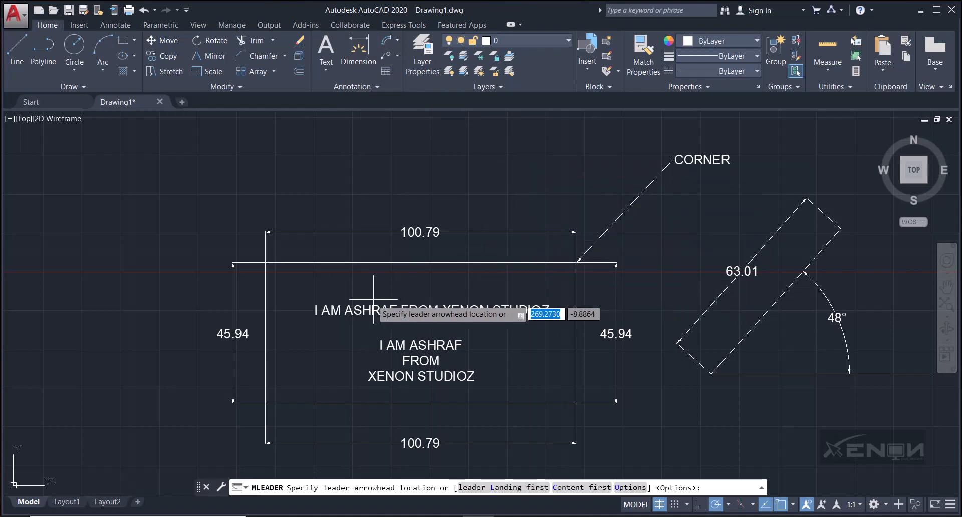
pyautogui.click(317, 304)
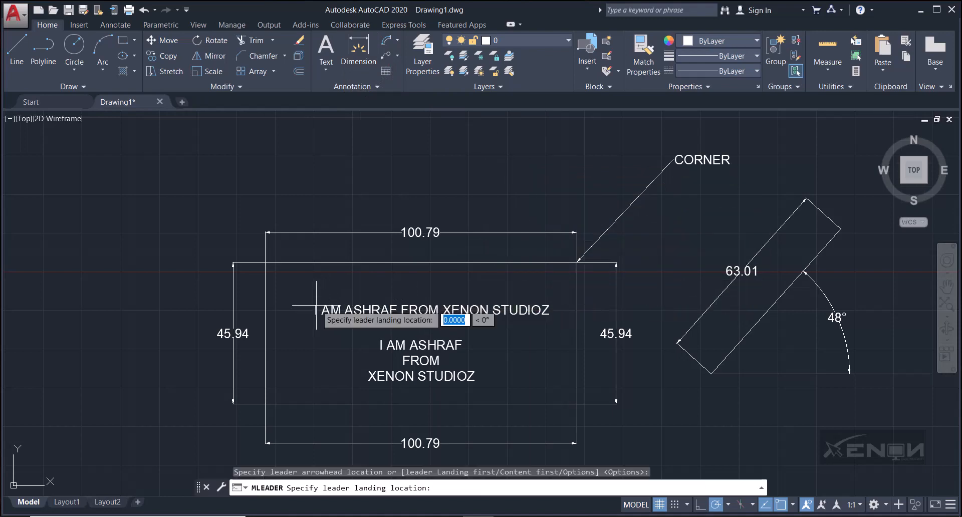
pyautogui.click(419, 169)
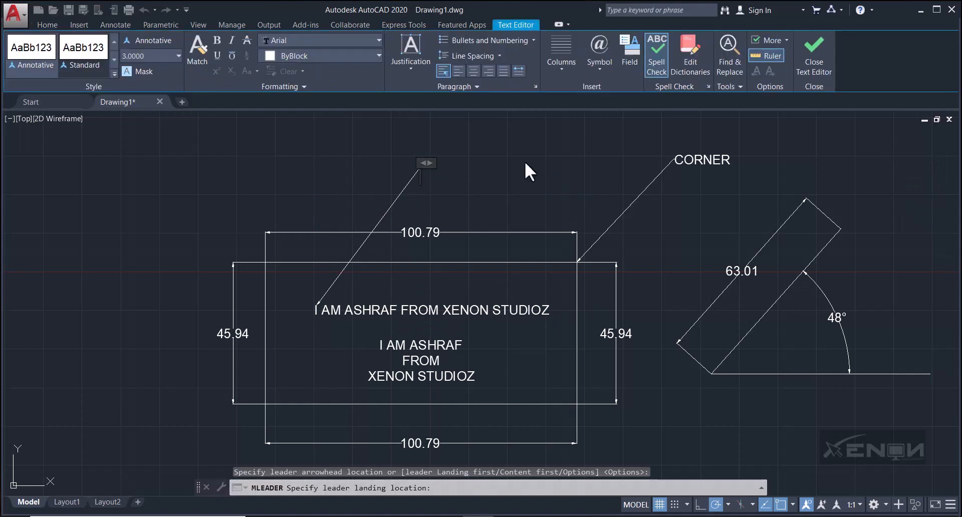
pyautogui.write('NAME')
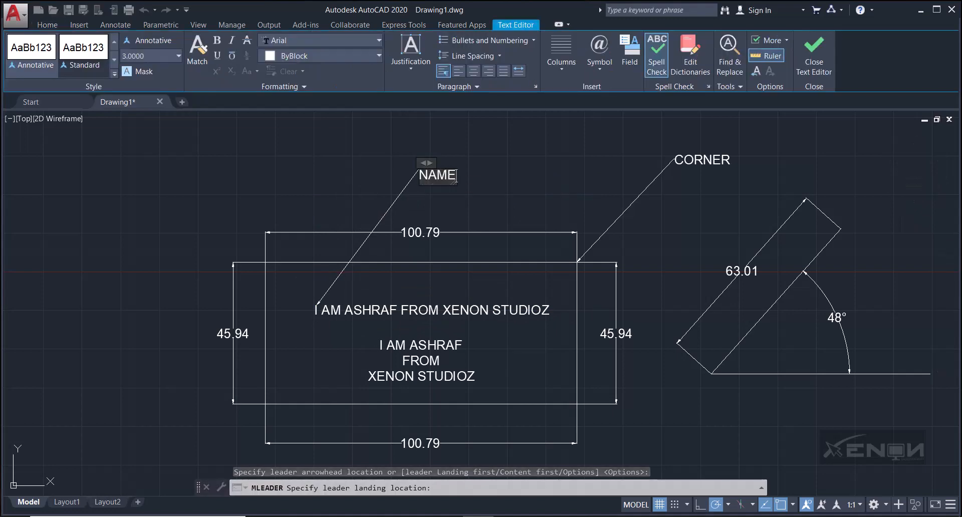
pyautogui.click(525, 160)
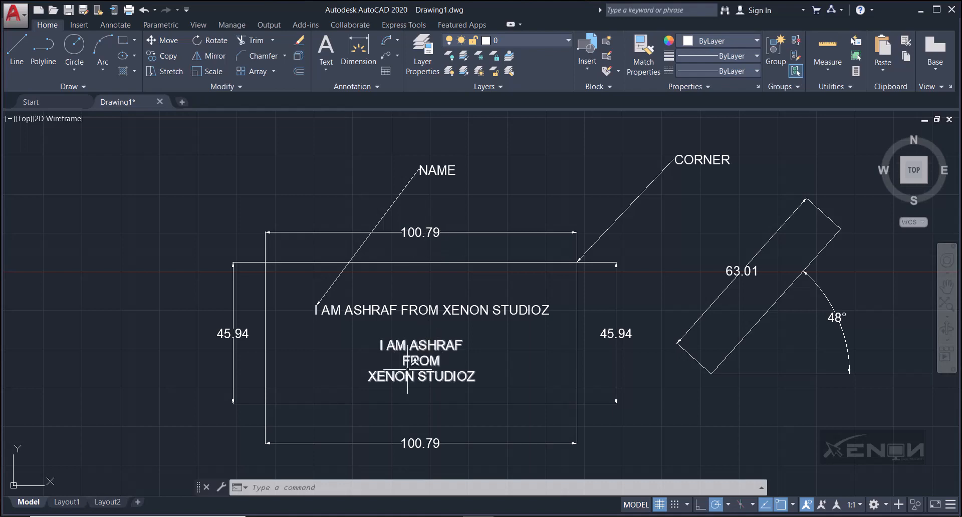
# Add a second leader to the NAME multileader, pointing to the start of the three-line text inside the rectangle.
pyautogui.scroll(6, 415, 180)
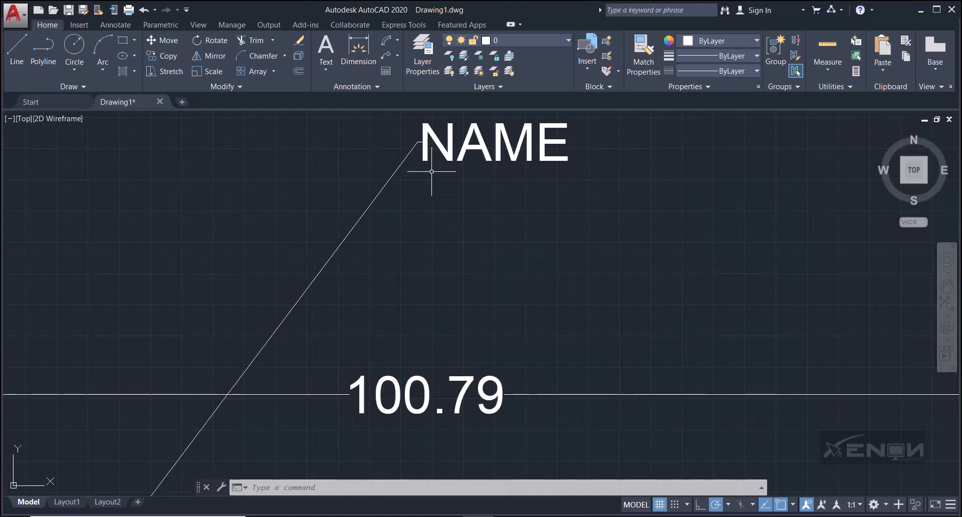
pyautogui.click(442, 151)
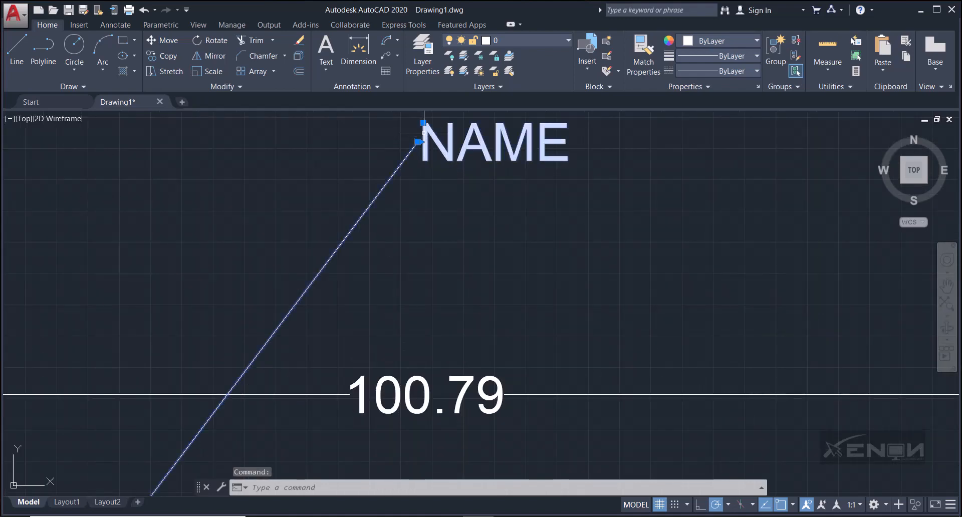
pyautogui.scroll(2, 423, 131)
pyautogui.scroll(4, 439, 163)
pyautogui.moveTo(386, 158); pyautogui.dragTo(414, 230, button='middle')
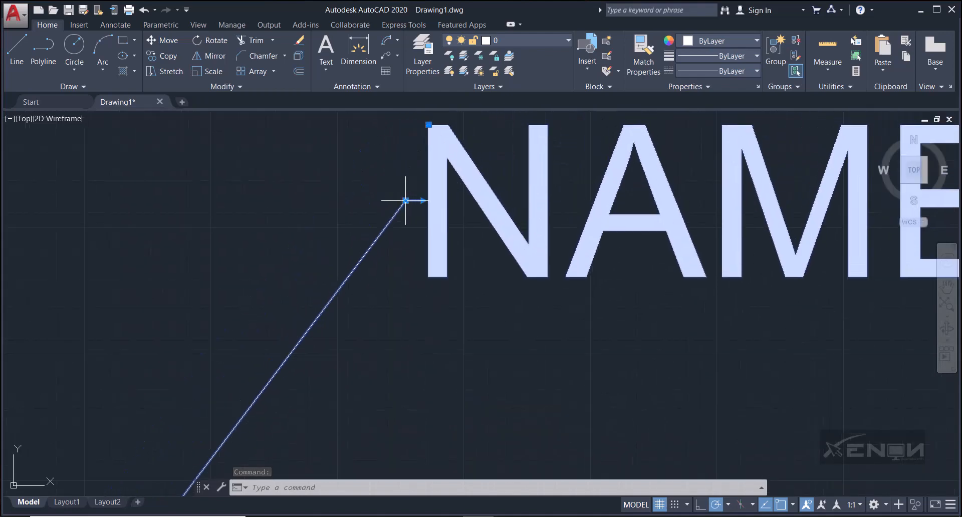
pyautogui.moveTo(405, 201)
pyautogui.moveTo(406, 201)
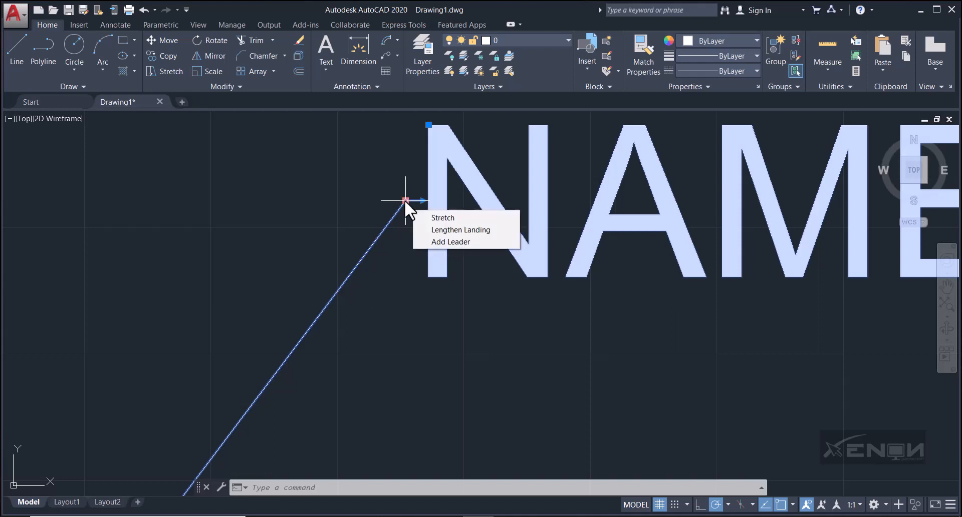
pyautogui.click(442, 242)
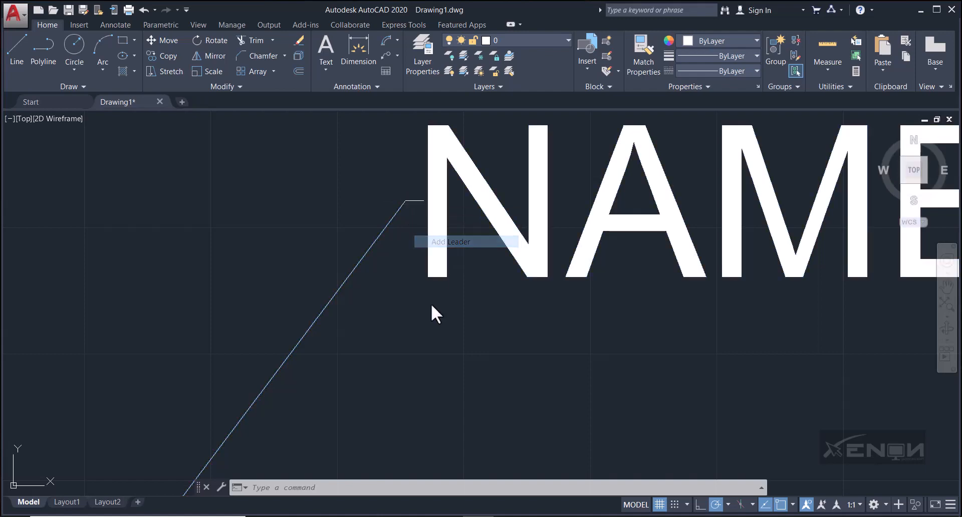
pyautogui.scroll(-10, 430, 393)
pyautogui.scroll(-2, 421, 374)
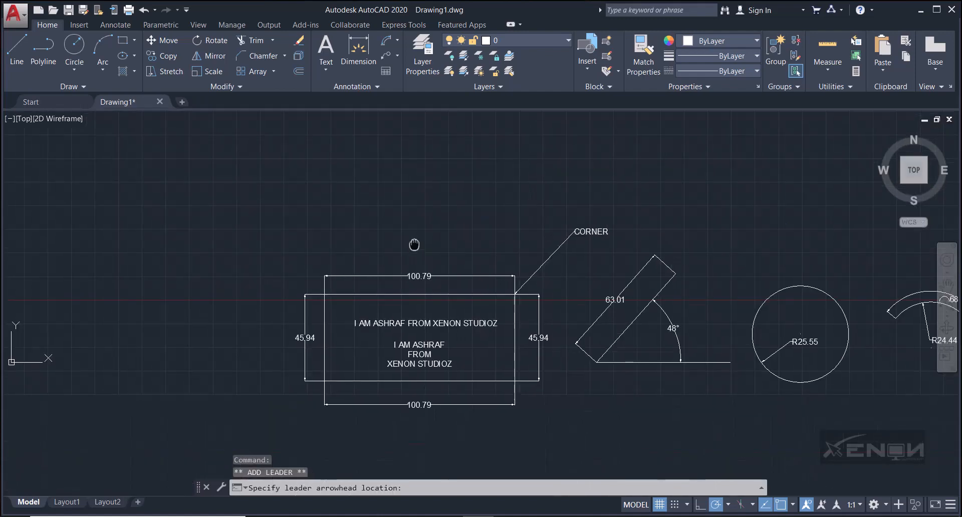
pyautogui.scroll(1, 408, 351)
pyautogui.scroll(4, 408, 333)
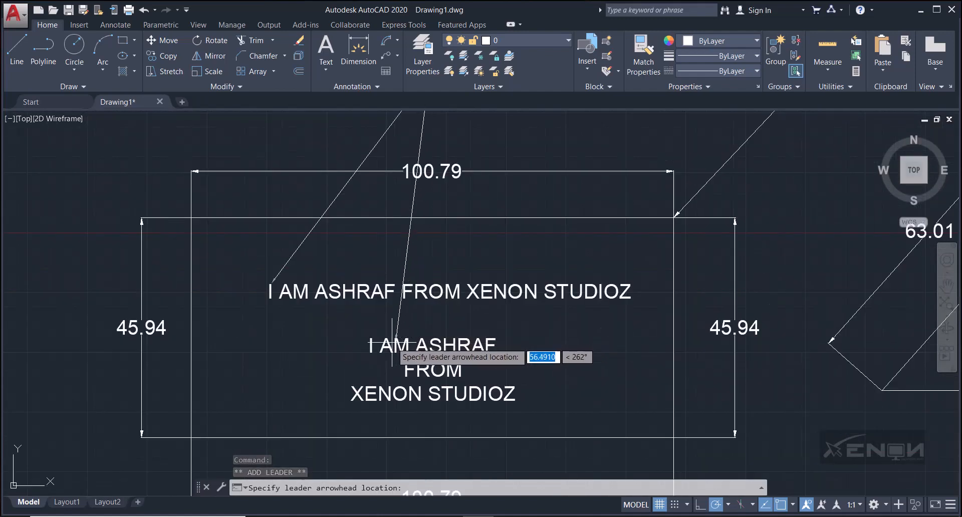
pyautogui.click(374, 336)
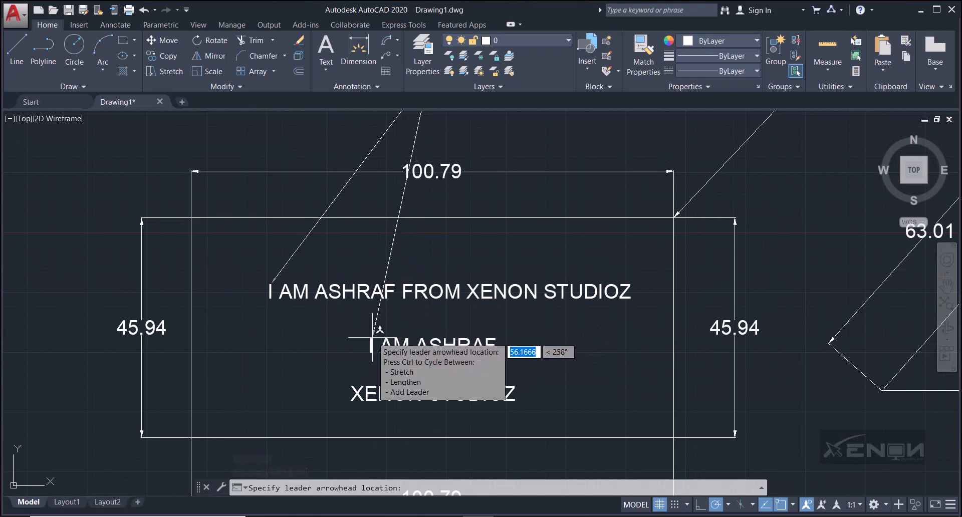
pyautogui.scroll(-2, 495, 282)
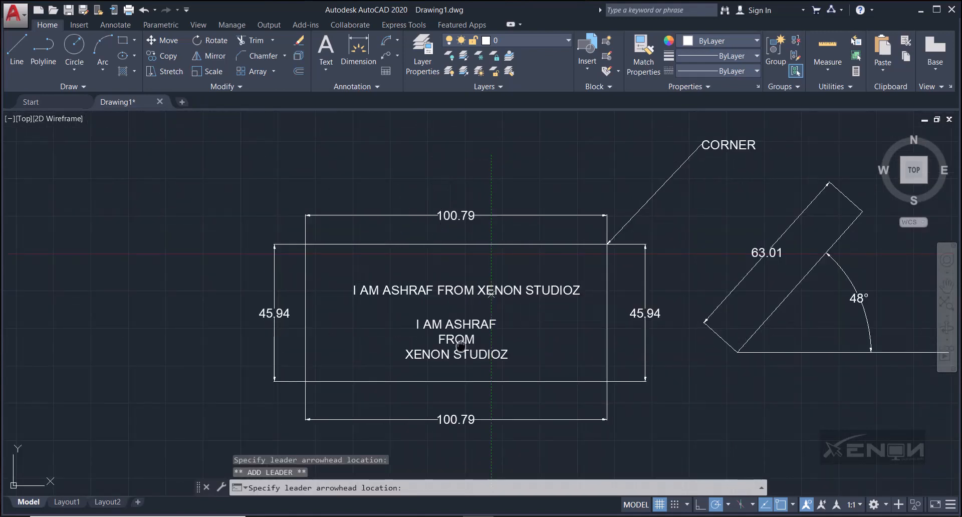
pyautogui.moveTo(495, 281); pyautogui.dragTo(460, 332, button='middle')
pyautogui.press('Escape')
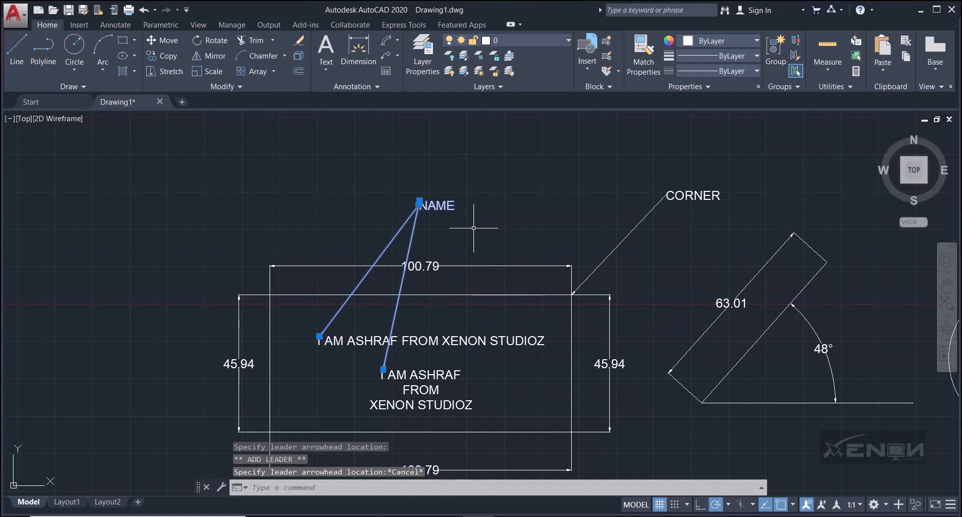
# Lengthen the landing of the NAME multileader by about 6 units, moving its text horizontally away from the leader lines.
pyautogui.scroll(5, 423, 203)
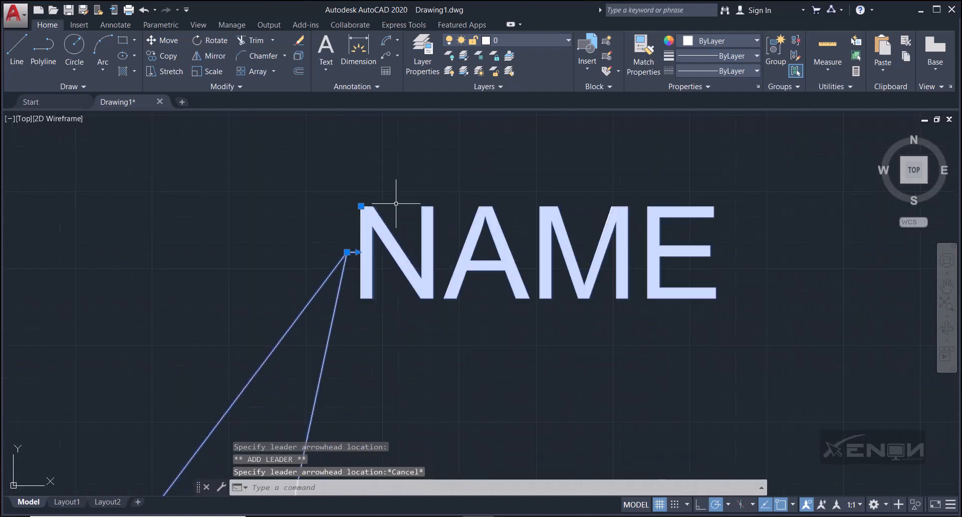
pyautogui.click(360, 206)
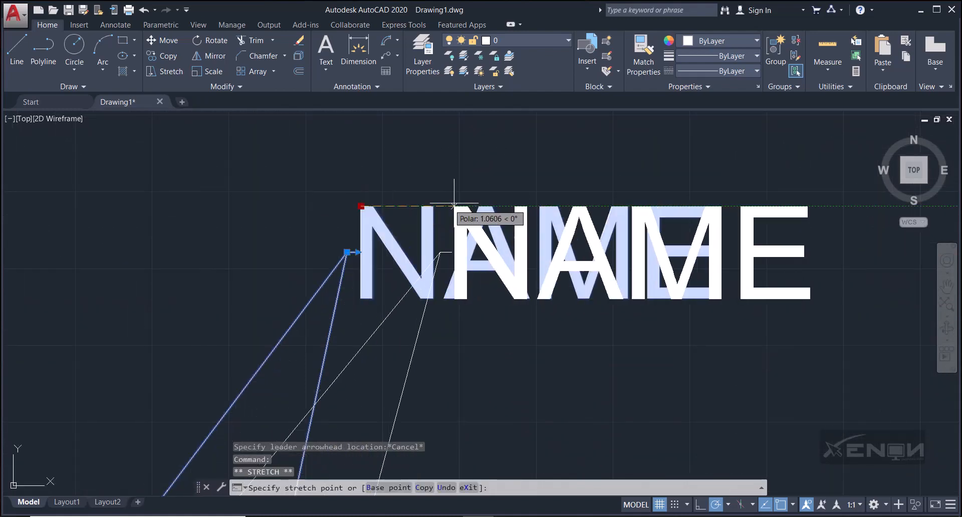
pyautogui.press('Escape')
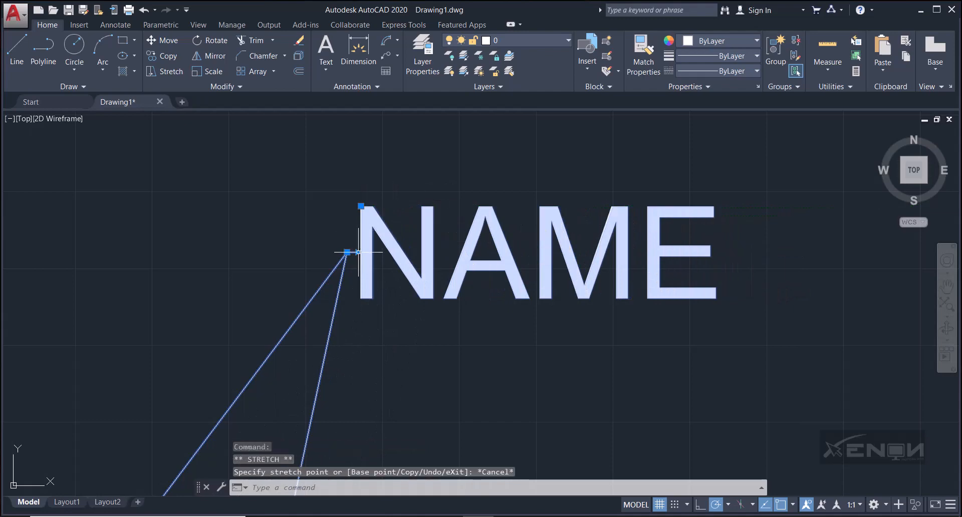
pyautogui.click(358, 252)
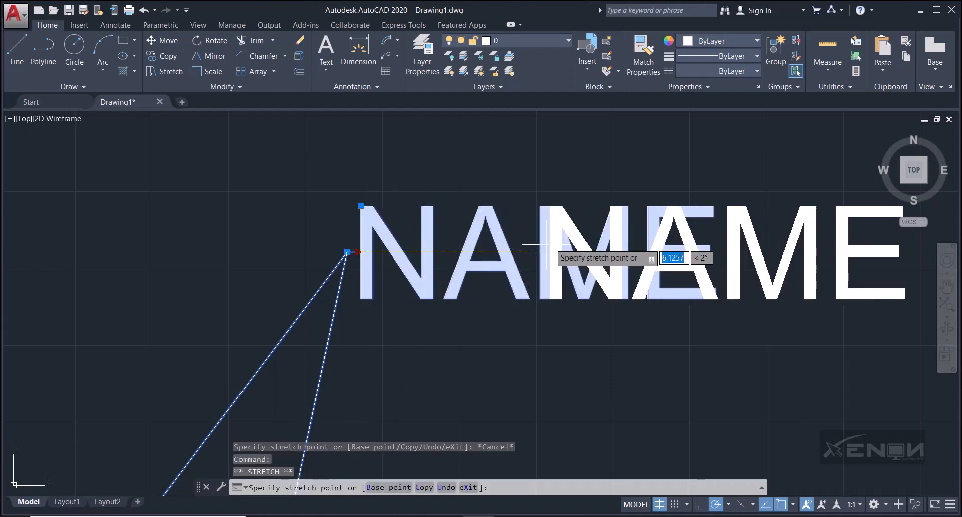
pyautogui.click(564, 252)
pyautogui.scroll(-8, 571, 288)
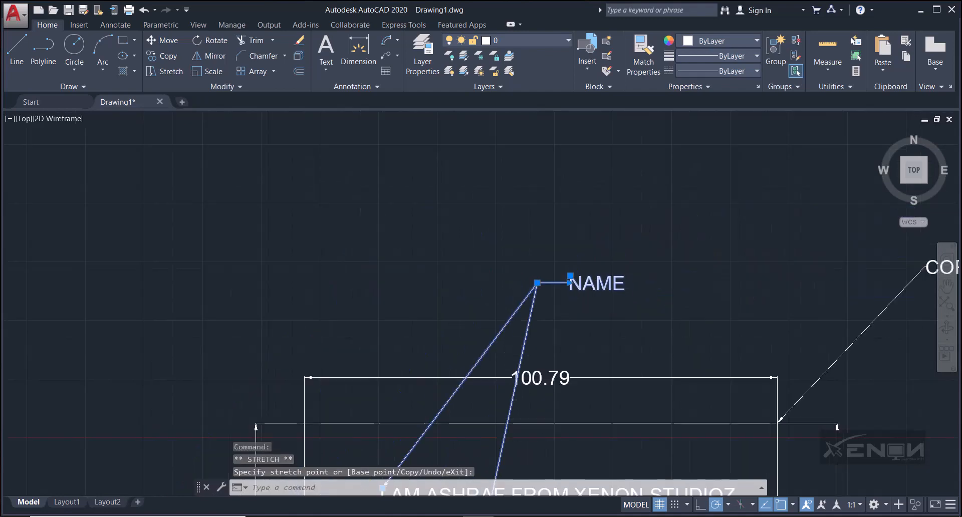
pyautogui.scroll(-4, 546, 284)
pyautogui.moveTo(537, 294); pyautogui.dragTo(504, 206, button='middle')
pyautogui.press('Escape')
pyautogui.moveTo(558, 275)
pyautogui.mouseDown(button='middle')
pyautogui.moveTo(550, 262)
pyautogui.moveTo(532, 275)
pyautogui.mouseUp(button='middle')
pyautogui.scroll(3, 550, 262)
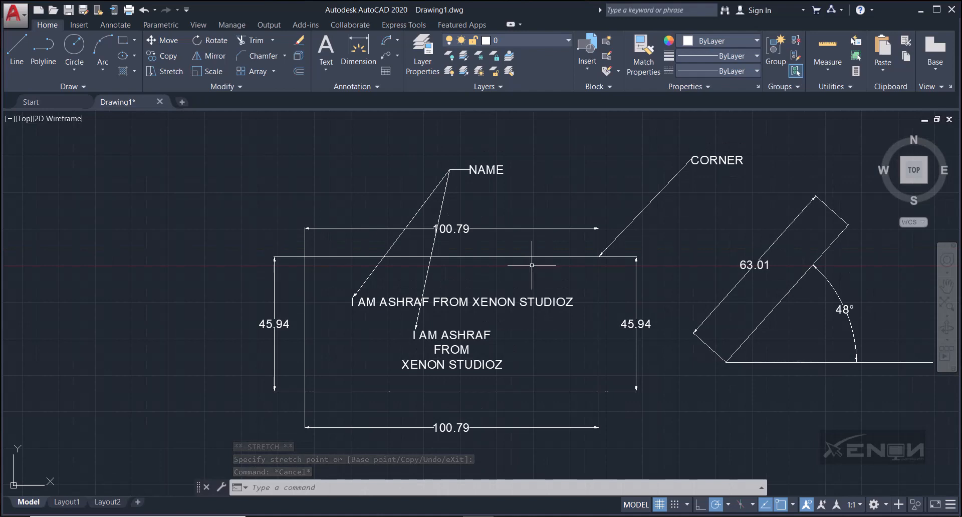
pyautogui.moveTo(531, 265); pyautogui.dragTo(474, 256, button='middle')
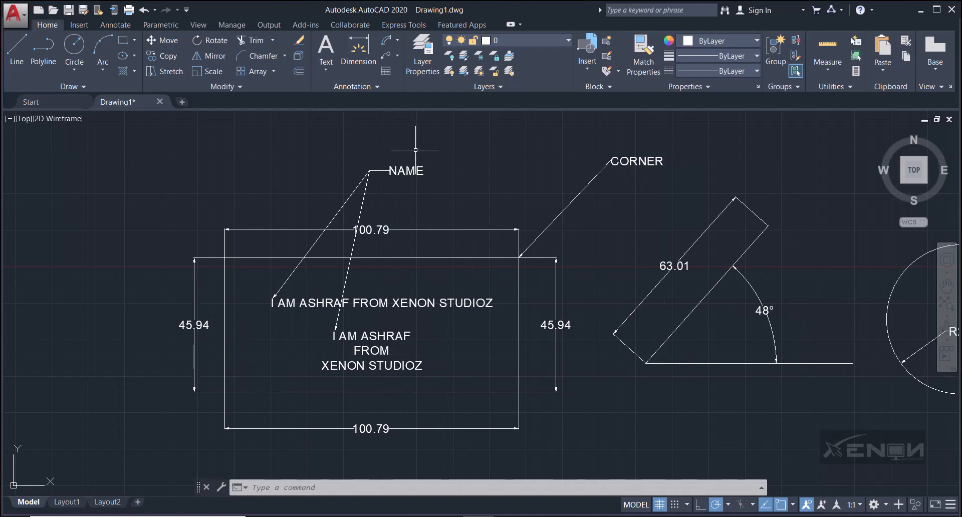
pyautogui.scroll(-2, 621, 266)
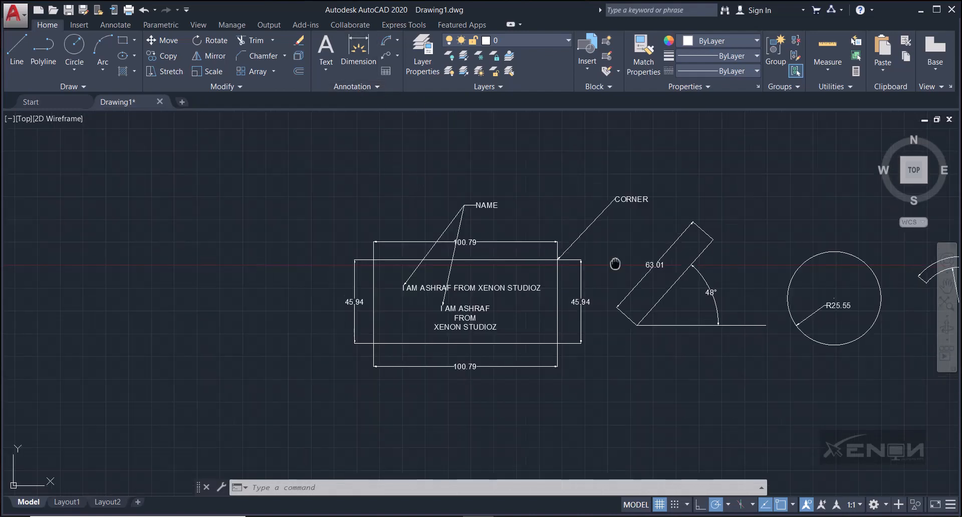
pyautogui.moveTo(521, 253); pyautogui.dragTo(355, 225, button='middle')
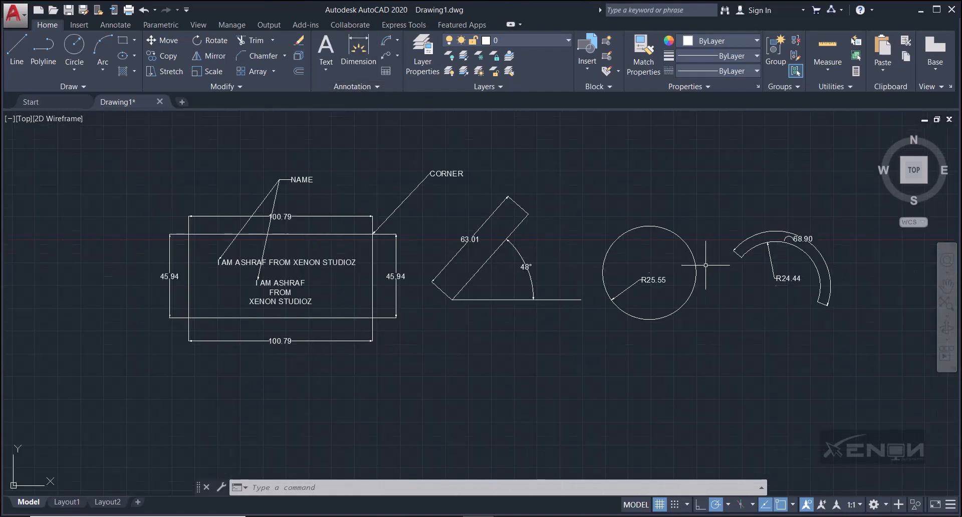